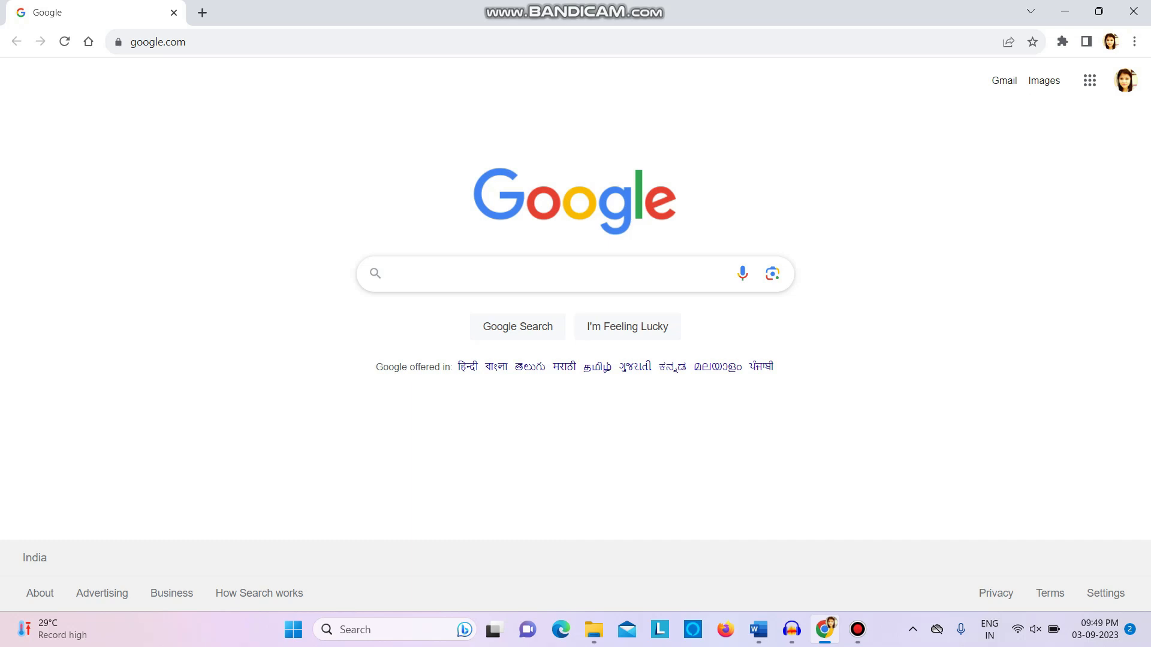
Search the web for "flutter download" and open the Windows install page in the Flutter documentation
type("flut")
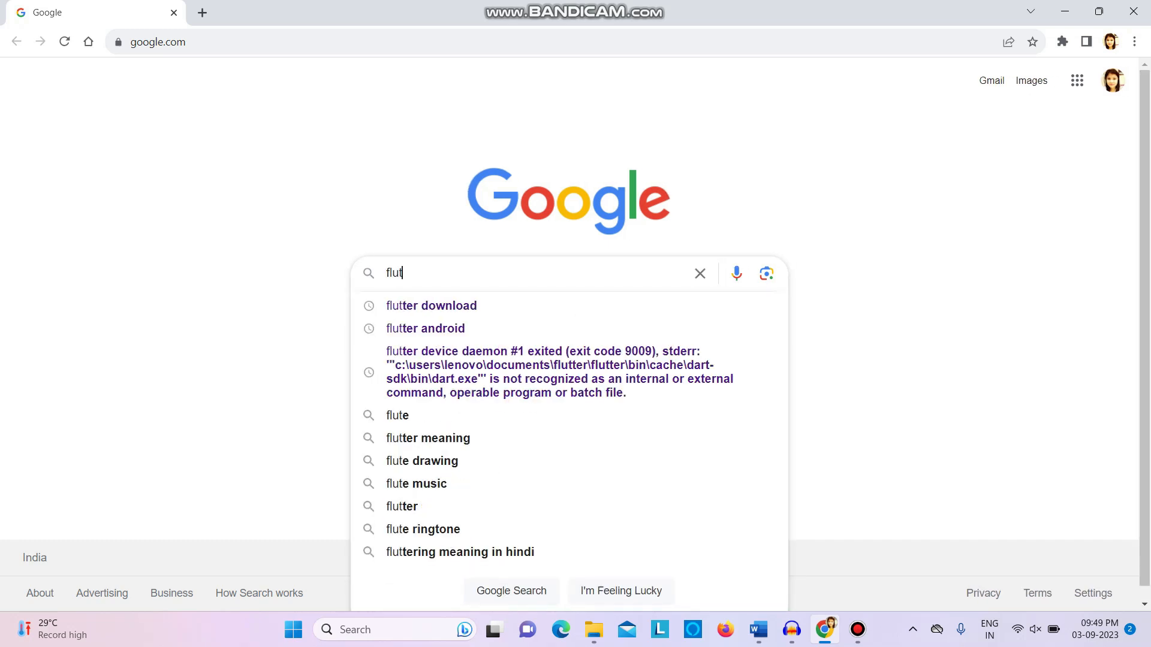
type("ter download")
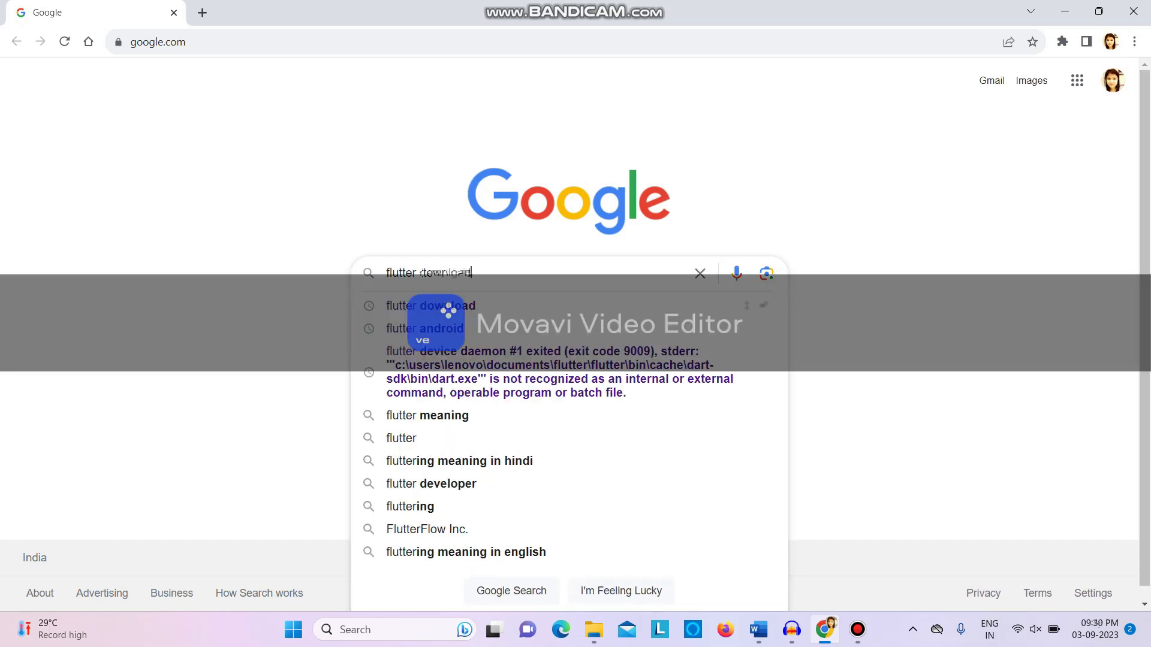
key("Return")
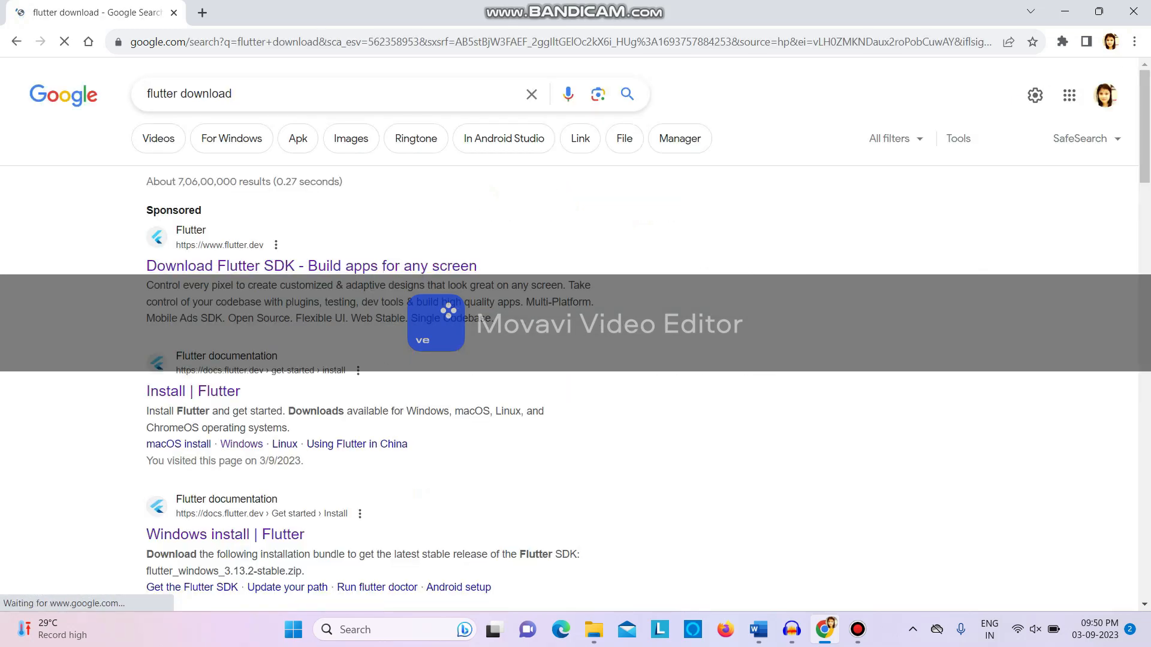
scroll(569, 336, "down", 1)
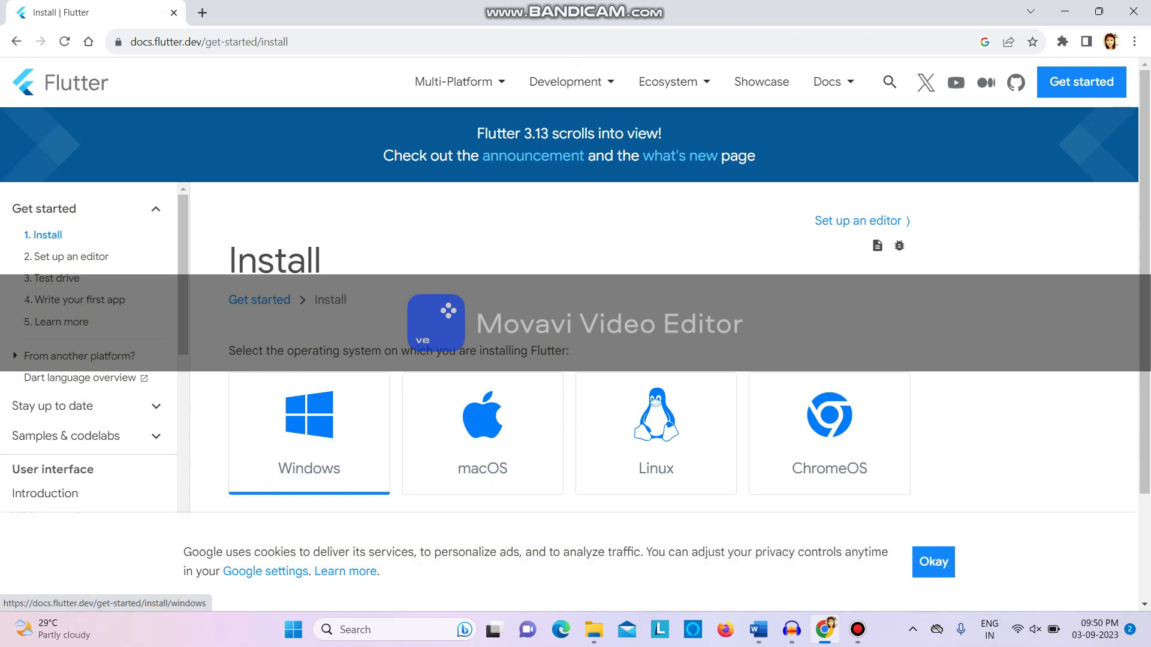
left_click(309, 431)
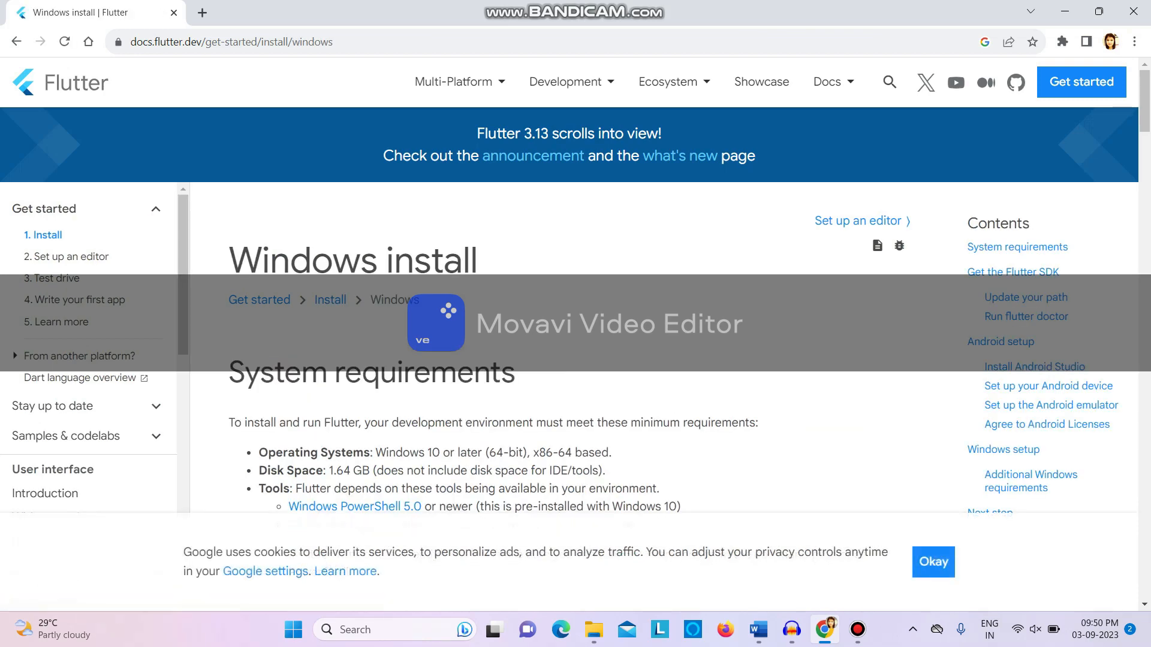
Open the Git for Windows download page linked in Flutter's system requirements
scroll(576, 360, "down", 2)
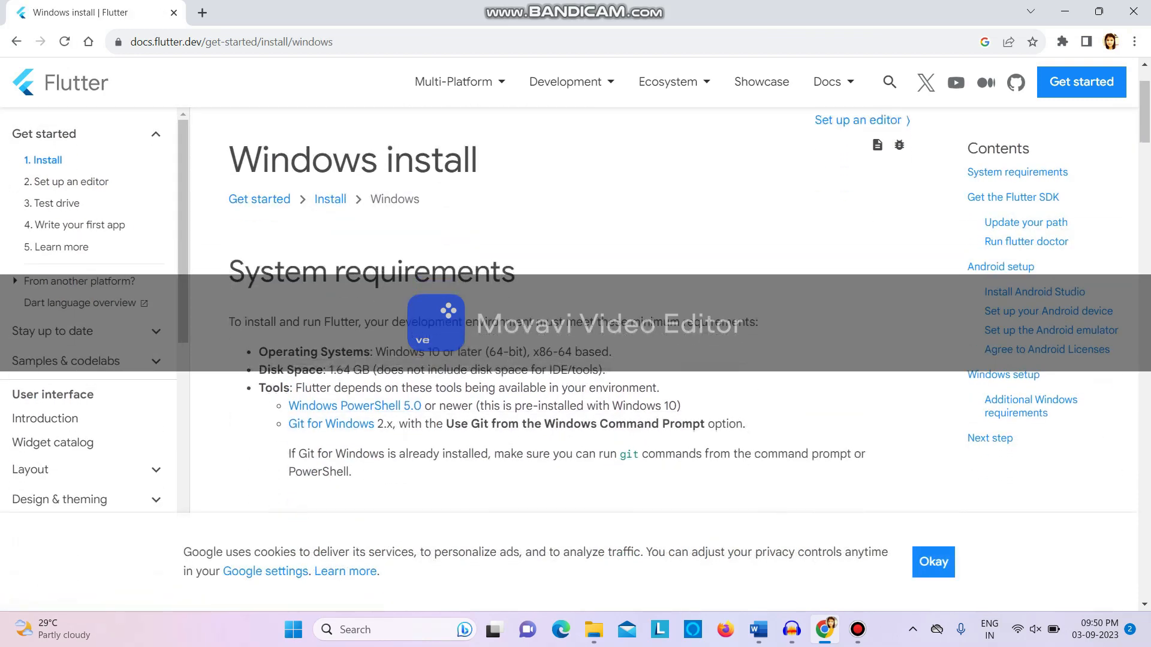
scroll(683, 310, "down", 1)
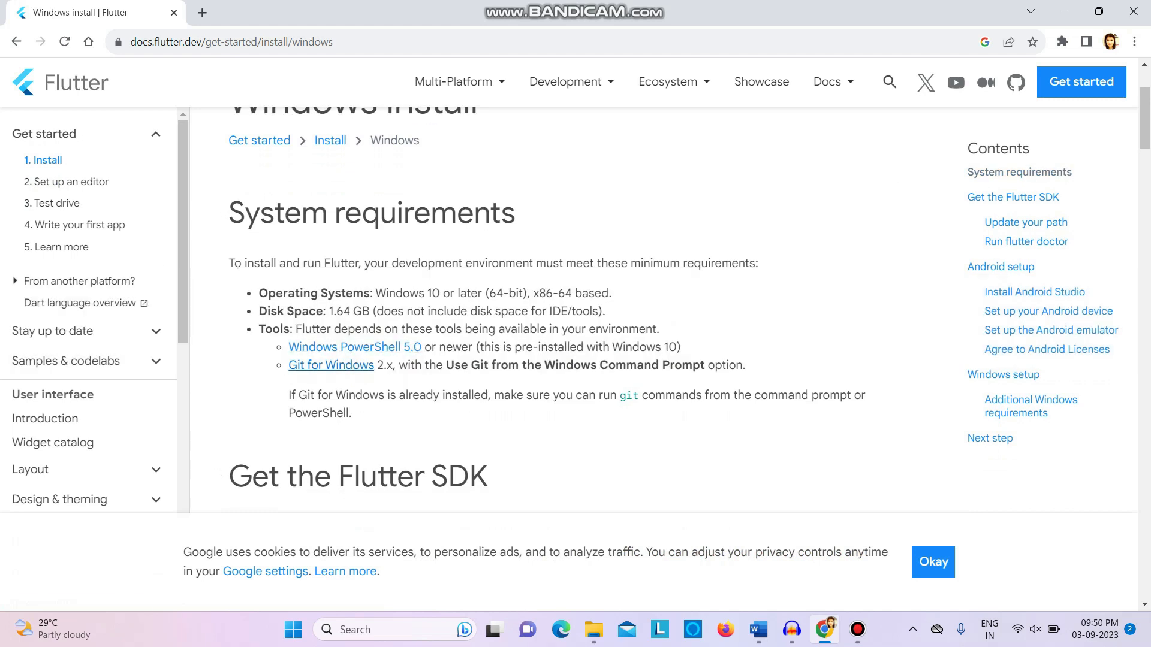
left_click(331, 365)
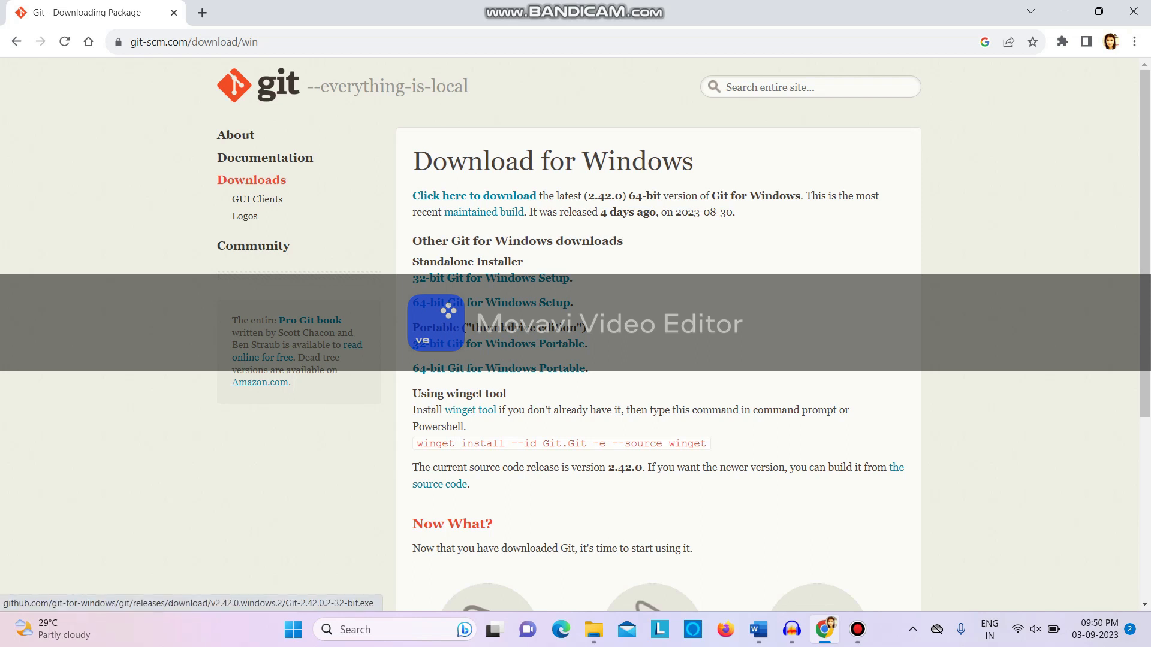
left_click_drag(540, 328, 591, 266)
left_click(590, 270)
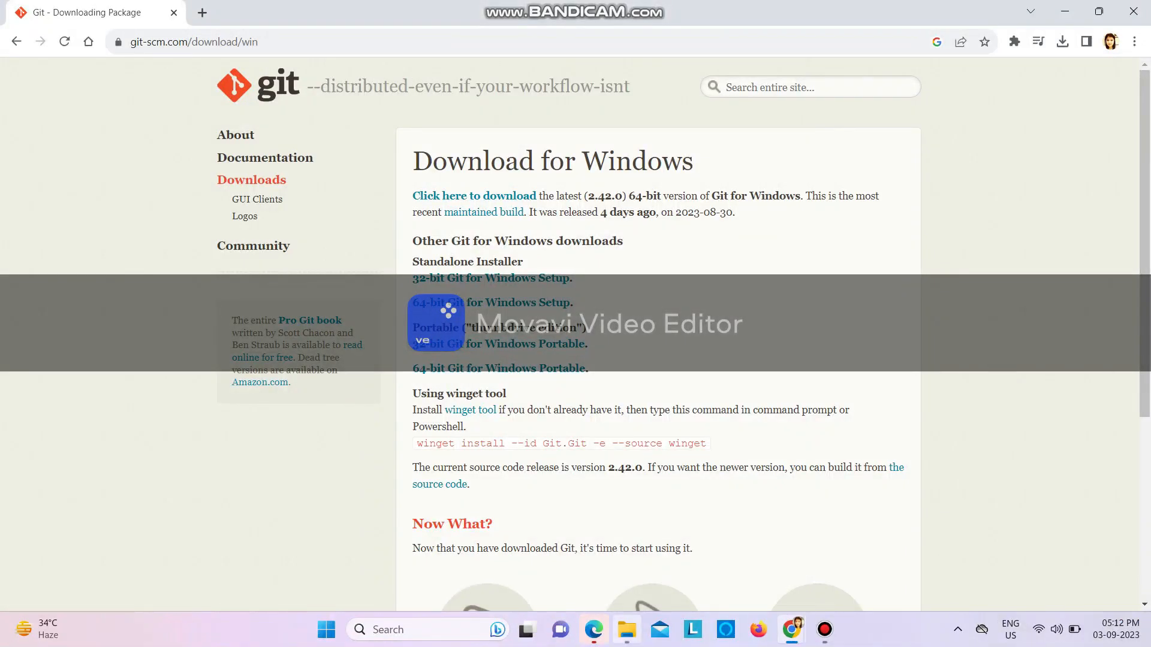
Switch to File Explorer and launch the Git-2.42.0.2-64-bit installer from the Software folder on DATA (E:)
left_click(627, 630)
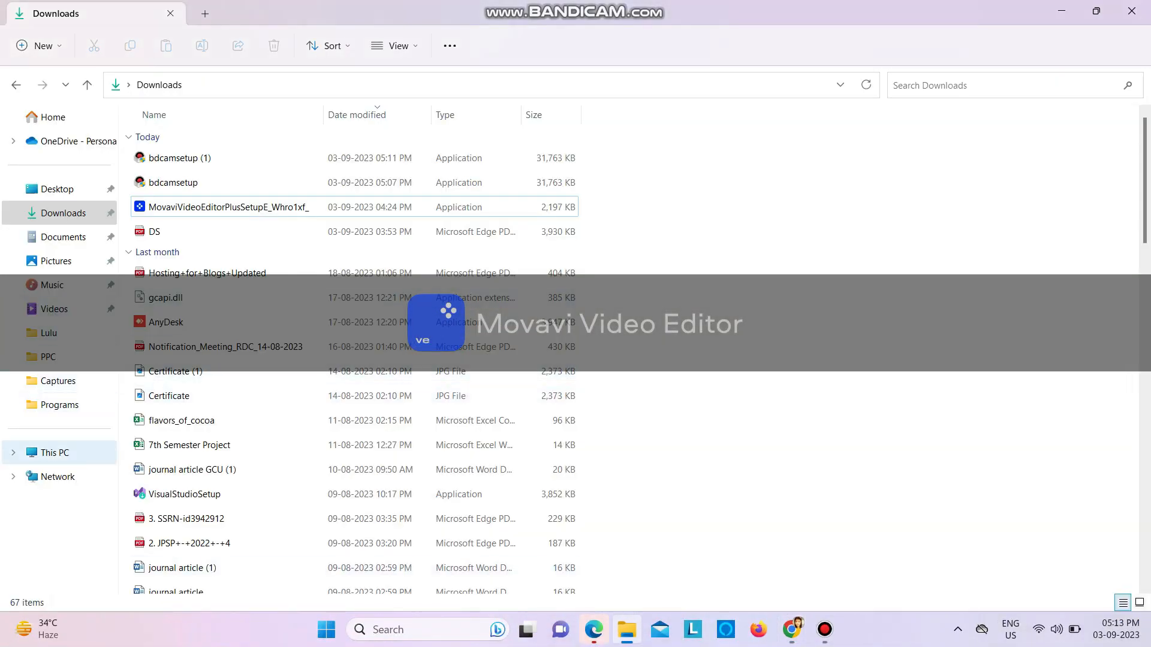
left_click(55, 452)
double_click(599, 149)
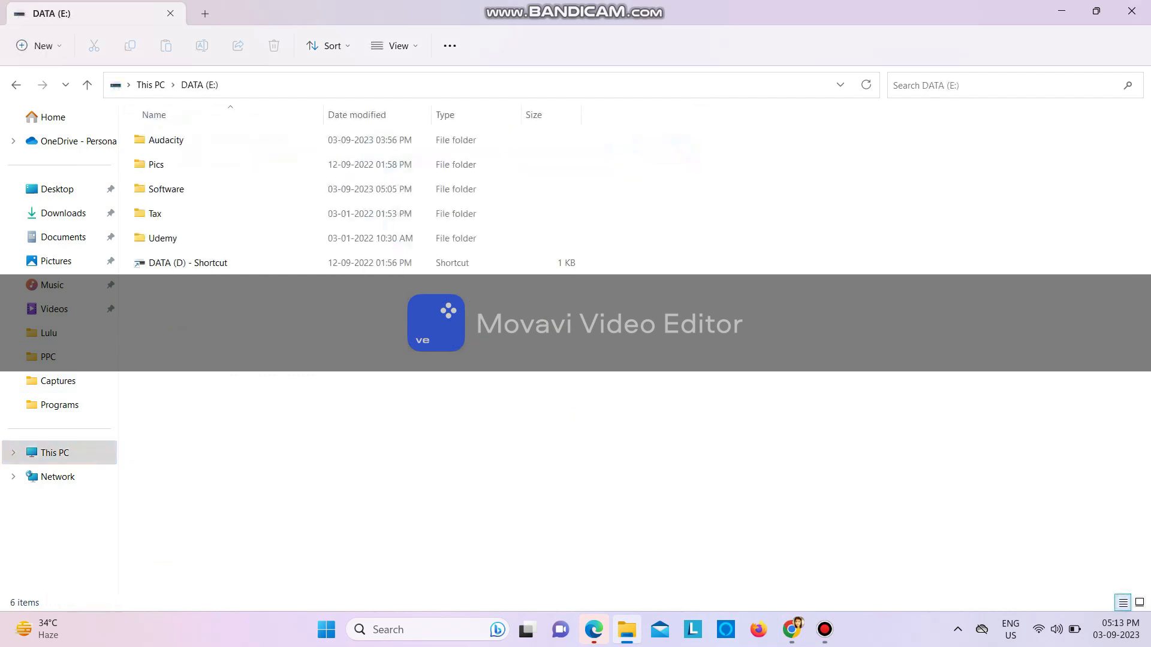
double_click(166, 189)
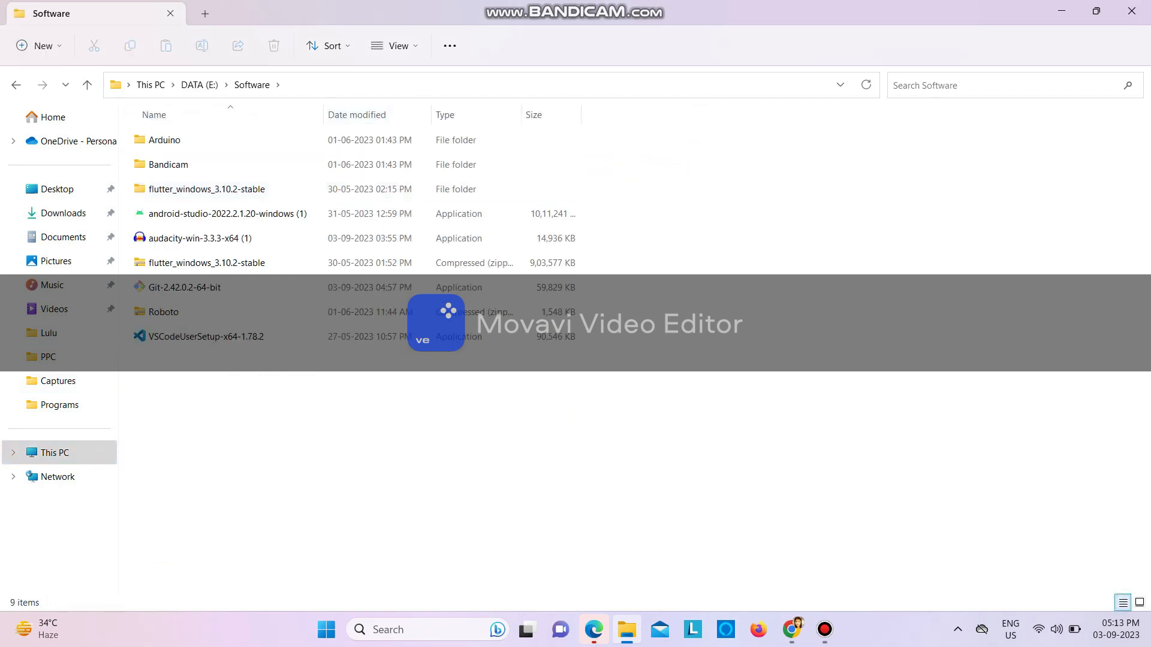
double_click(185, 288)
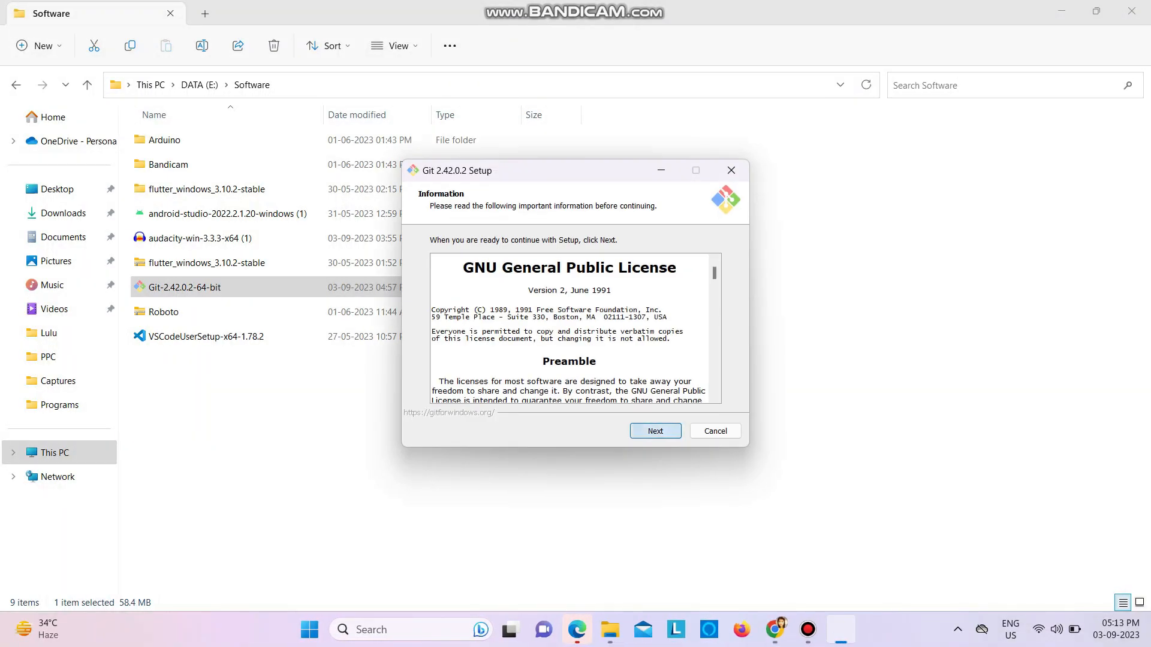
Accept the Git license, install into the existing default Git folder, and keep the default components and Start Menu folder
key("Return")
key("Return")
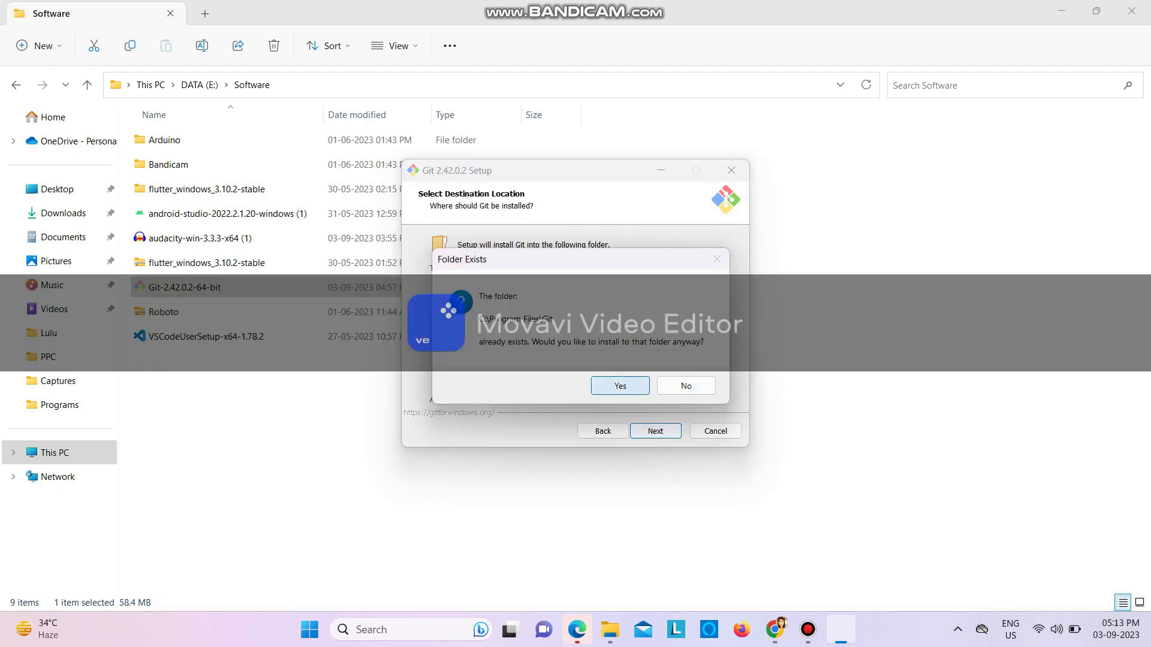
key("Return")
key("Return")
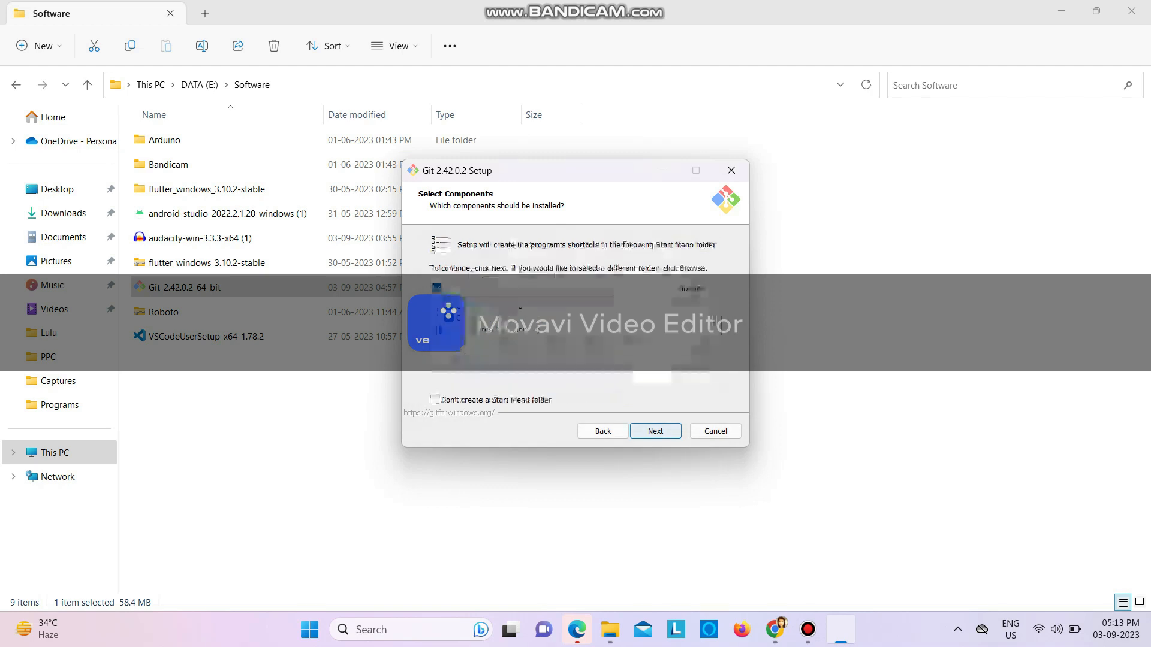
Keep Vim, Let Git decide, Git from the command line and 3rd-party software, bundled OpenSSH and the OpenSSL library
key("Return")
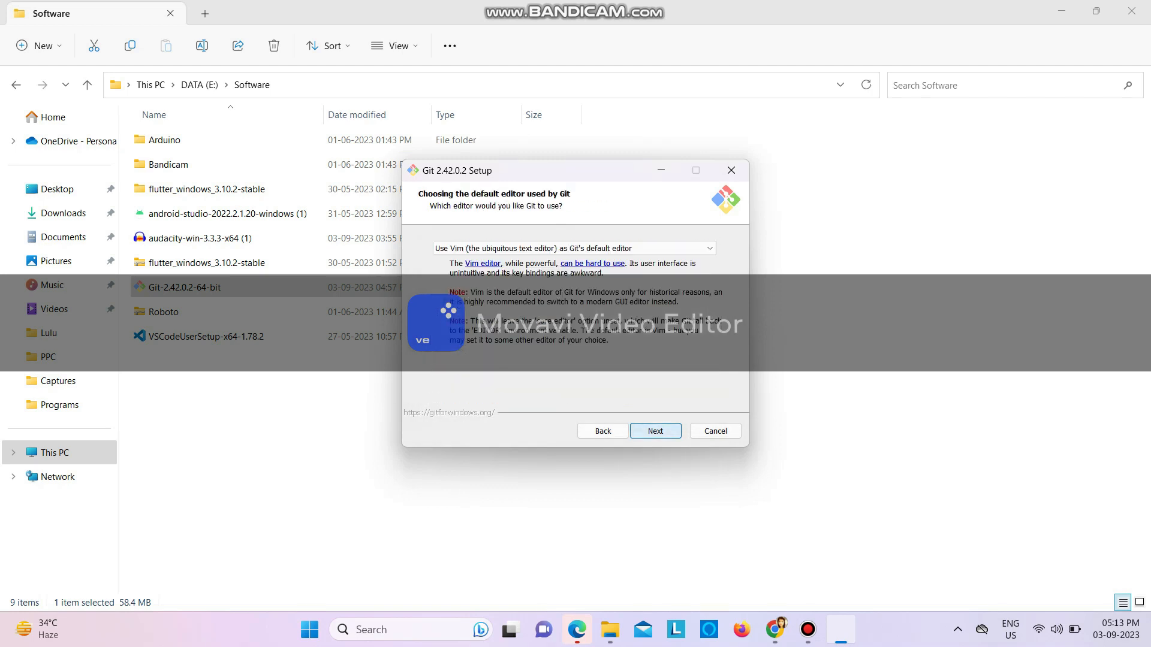
key("Return")
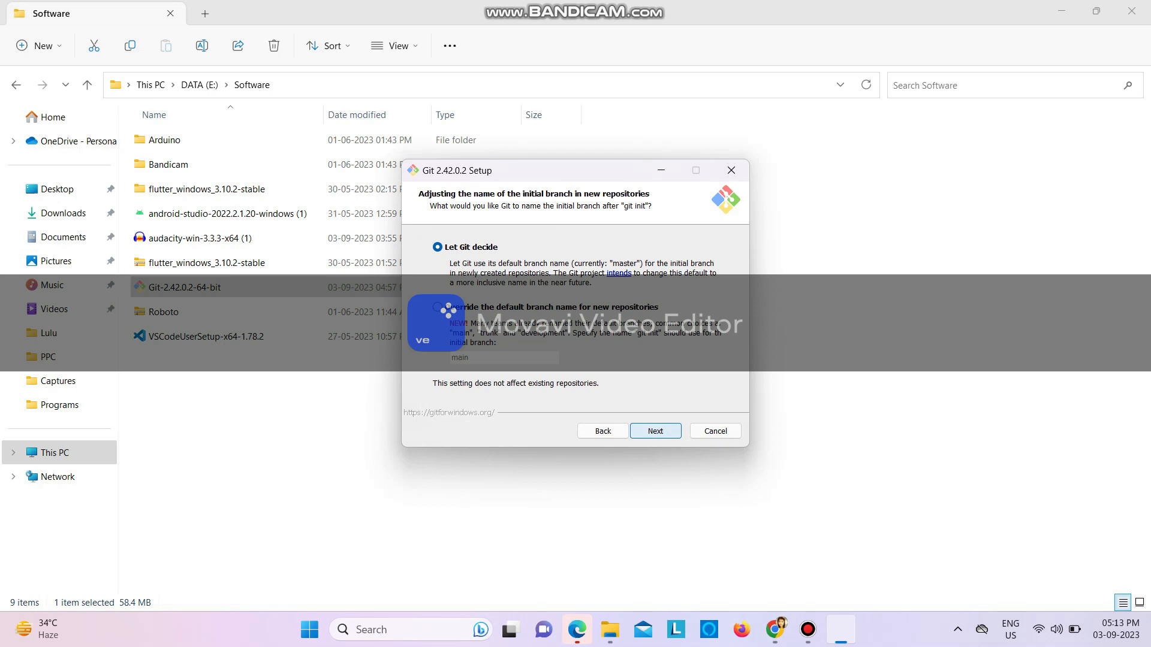
key("Return")
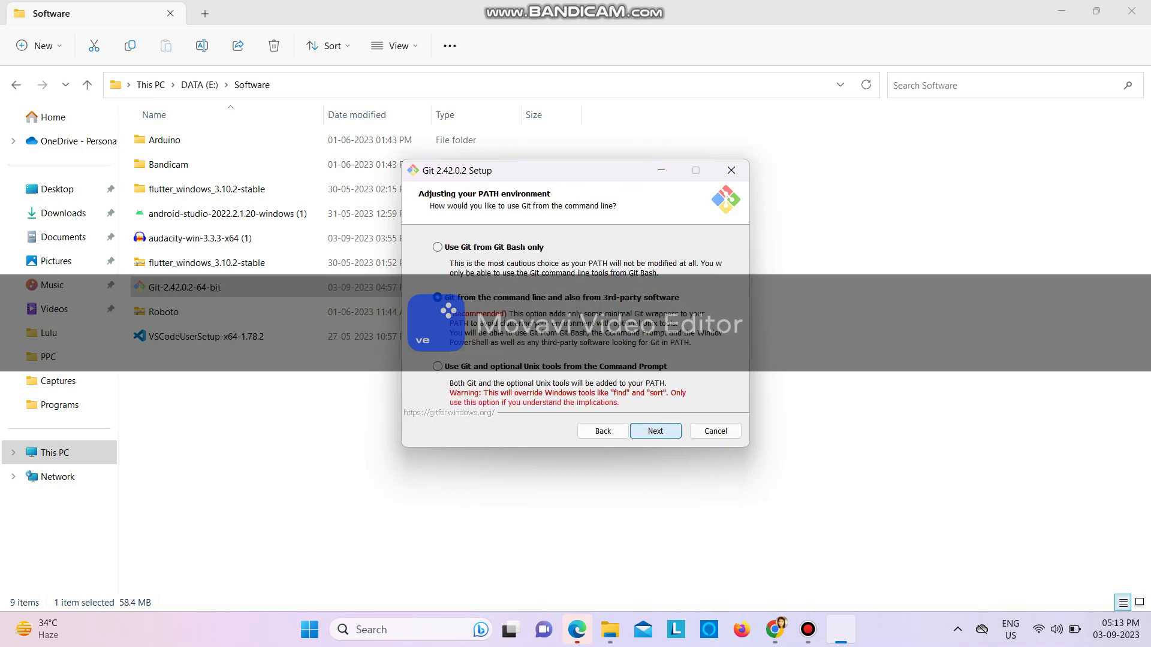
key("Return")
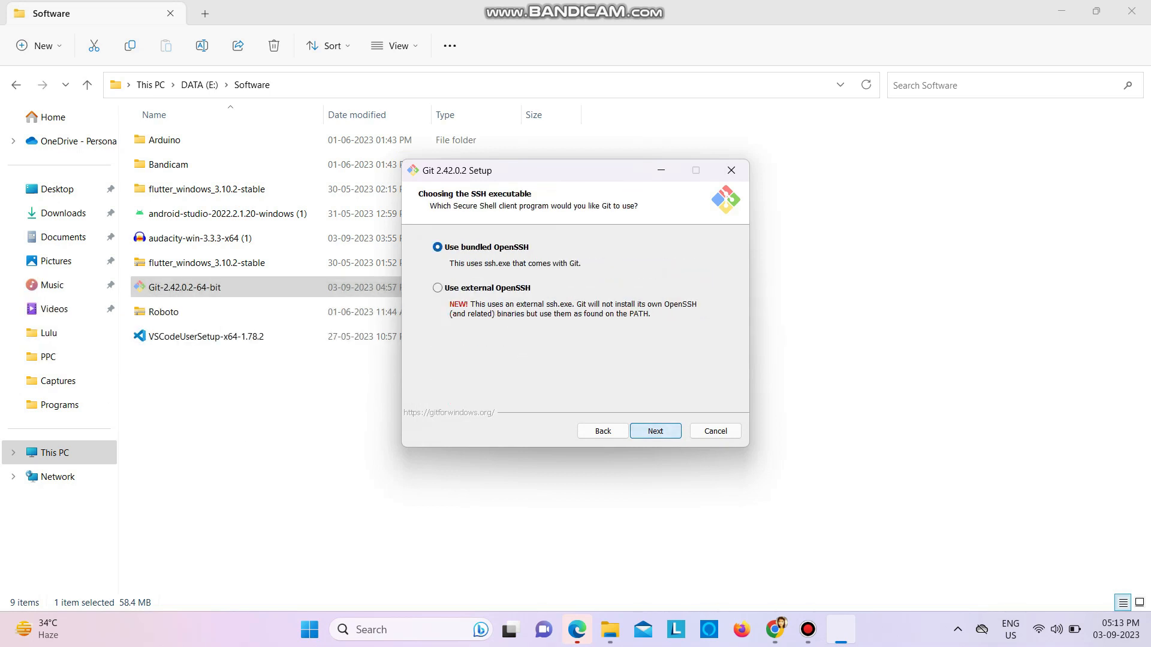
key("Return")
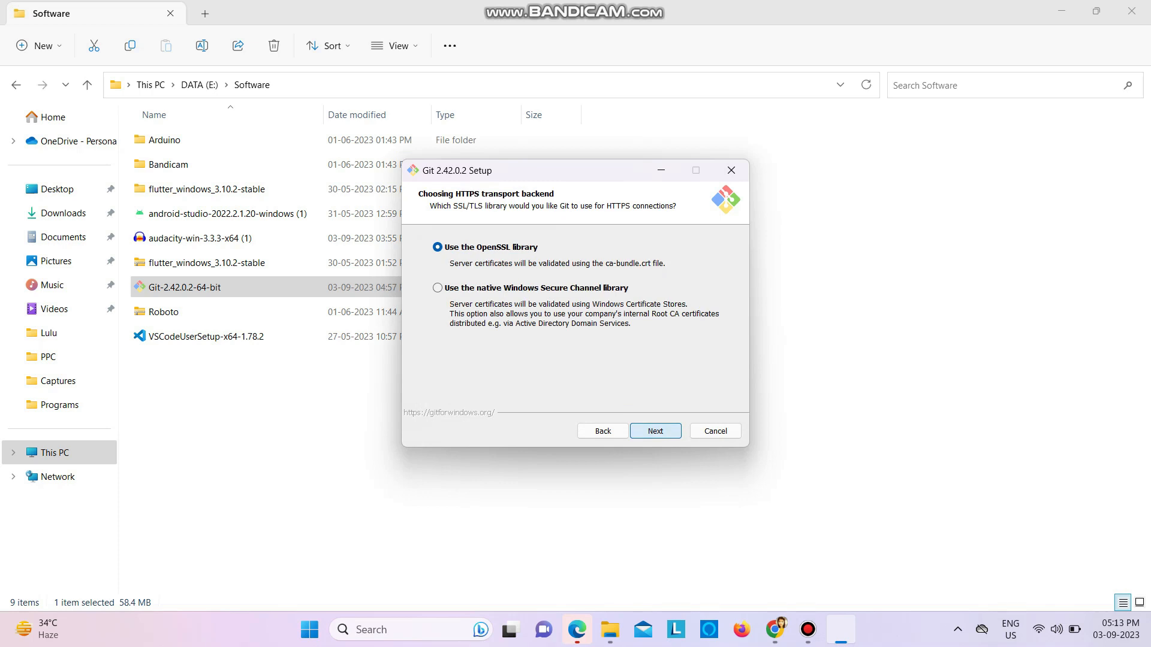
key("Return")
Accept the remaining defaults, including MinTTY and Git Credential Manager, and install Git without experimental options
key("Return")
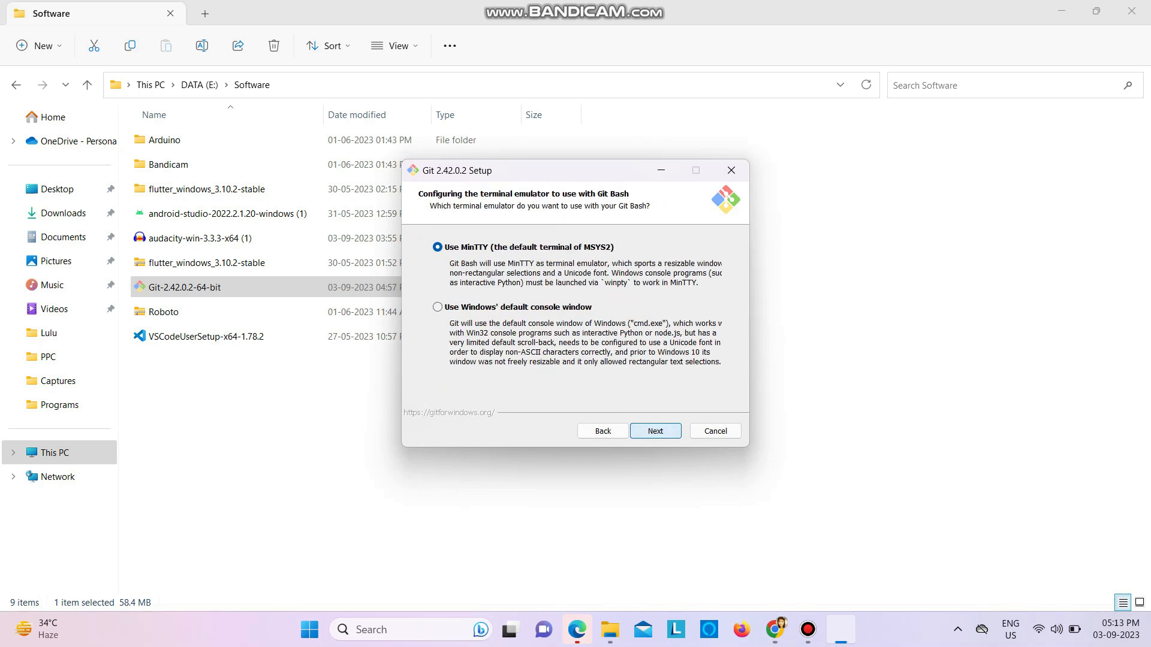
key("Return")
key("Return")
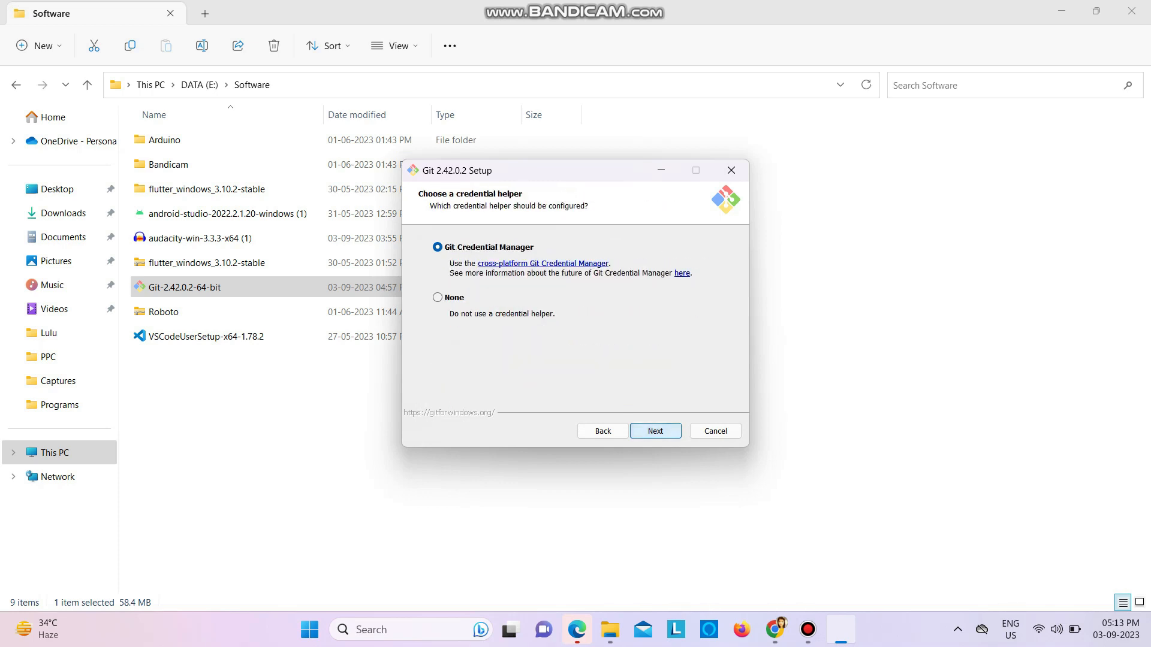
key("Return")
key("Return")
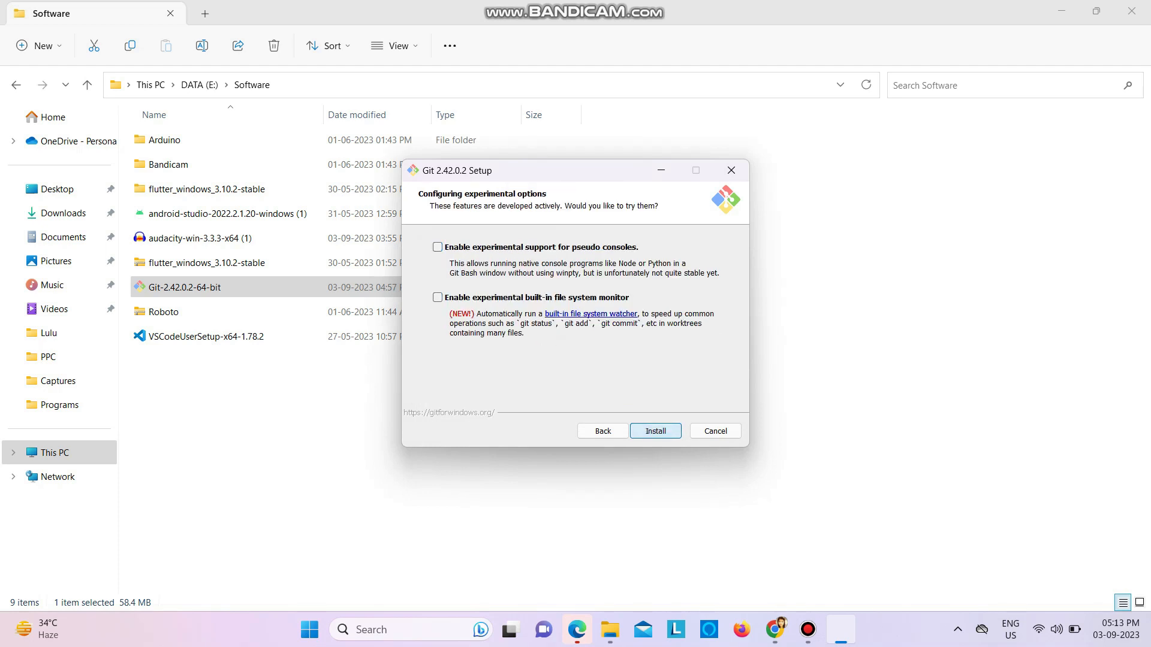
key("Return")
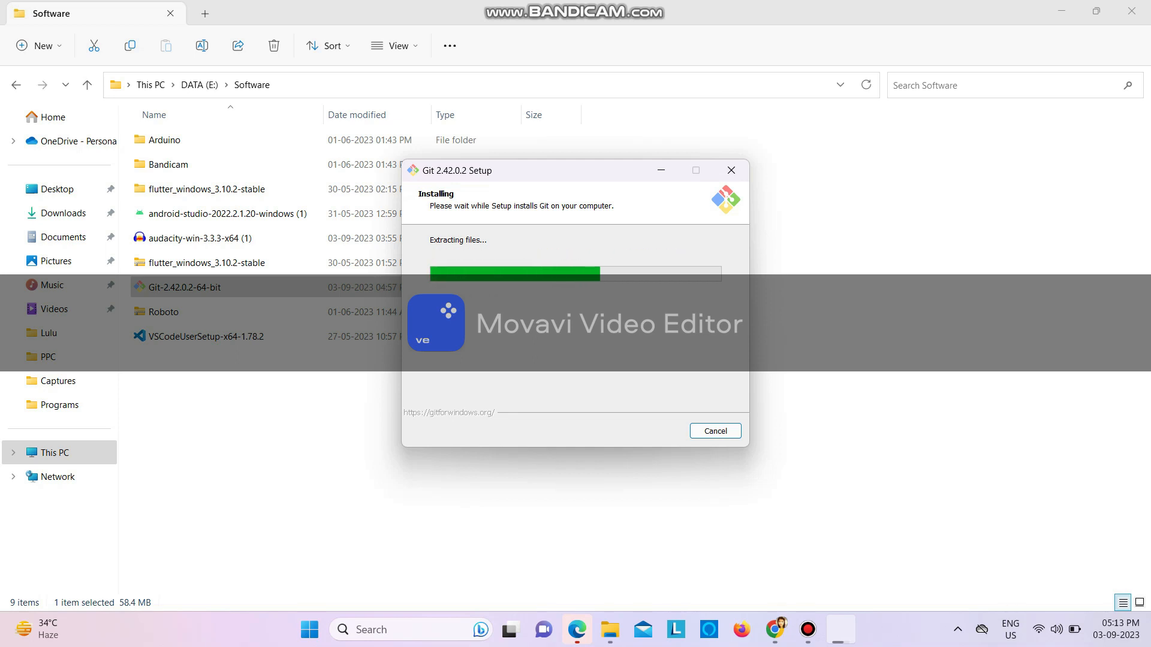
Close the Software folder window and finish the Git setup wizard
left_click(1132, 11)
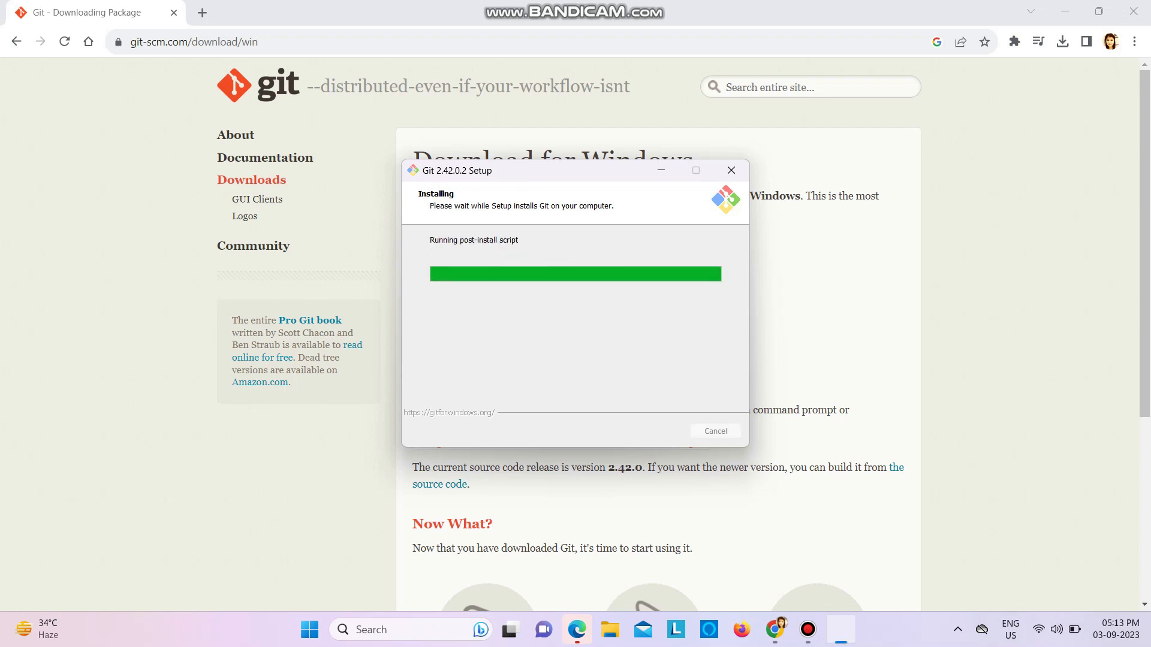
left_click(531, 323)
left_click(656, 431)
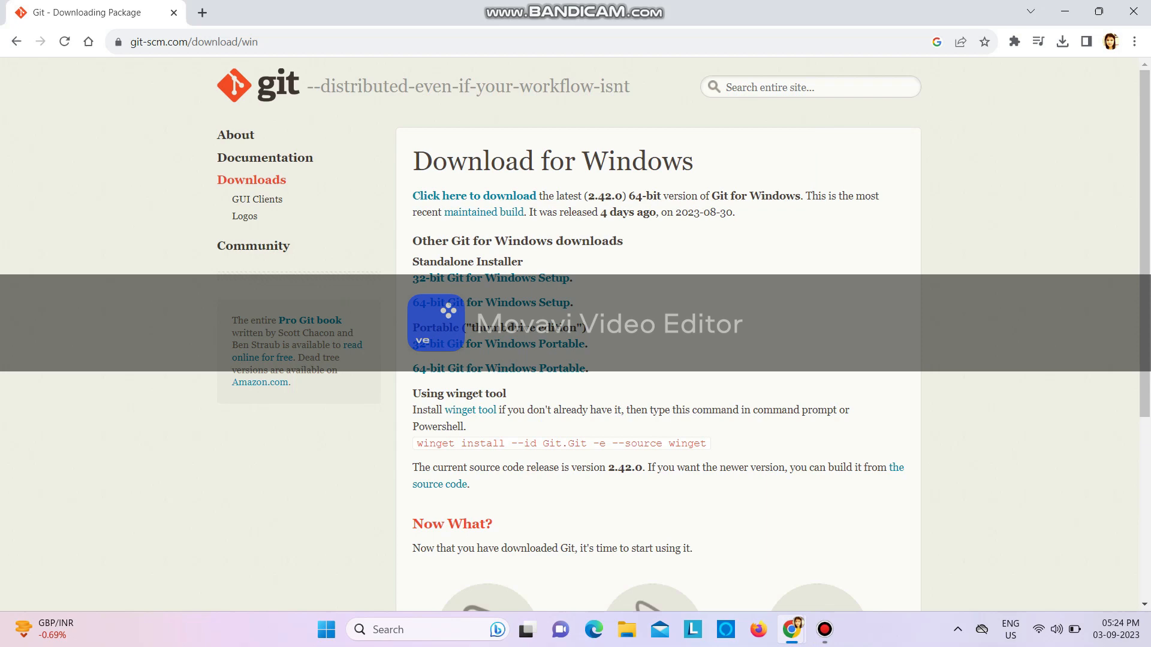
Search Windows for "env", open the account's environment variables, and open the user Path variable for editing
left_click(427, 630)
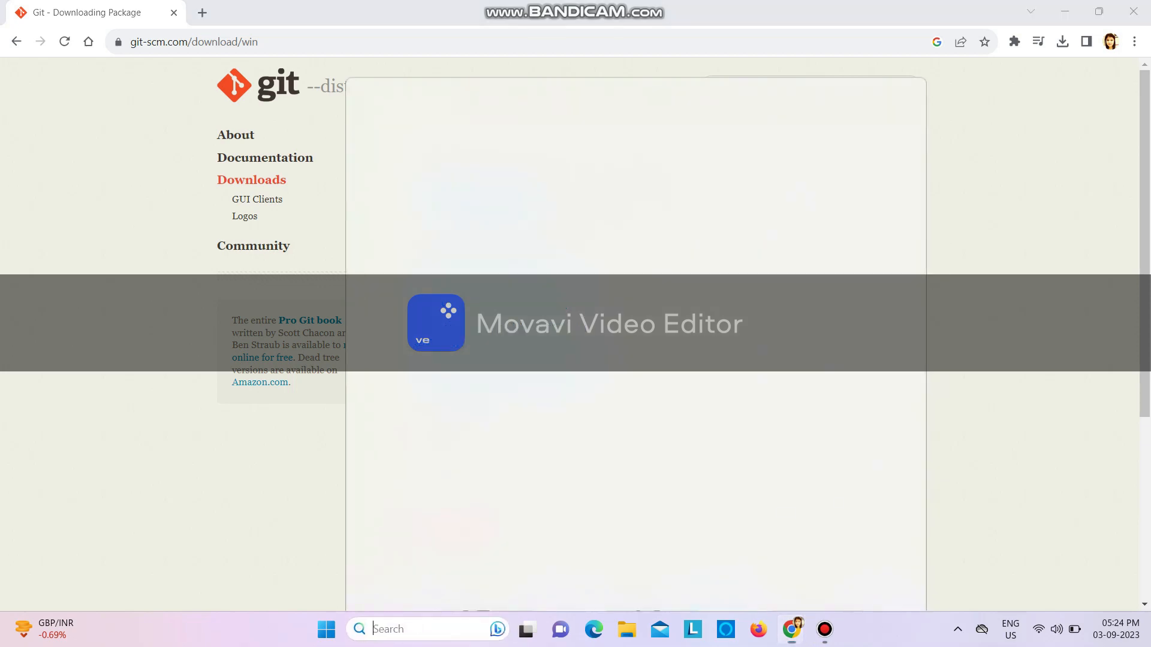
type("env")
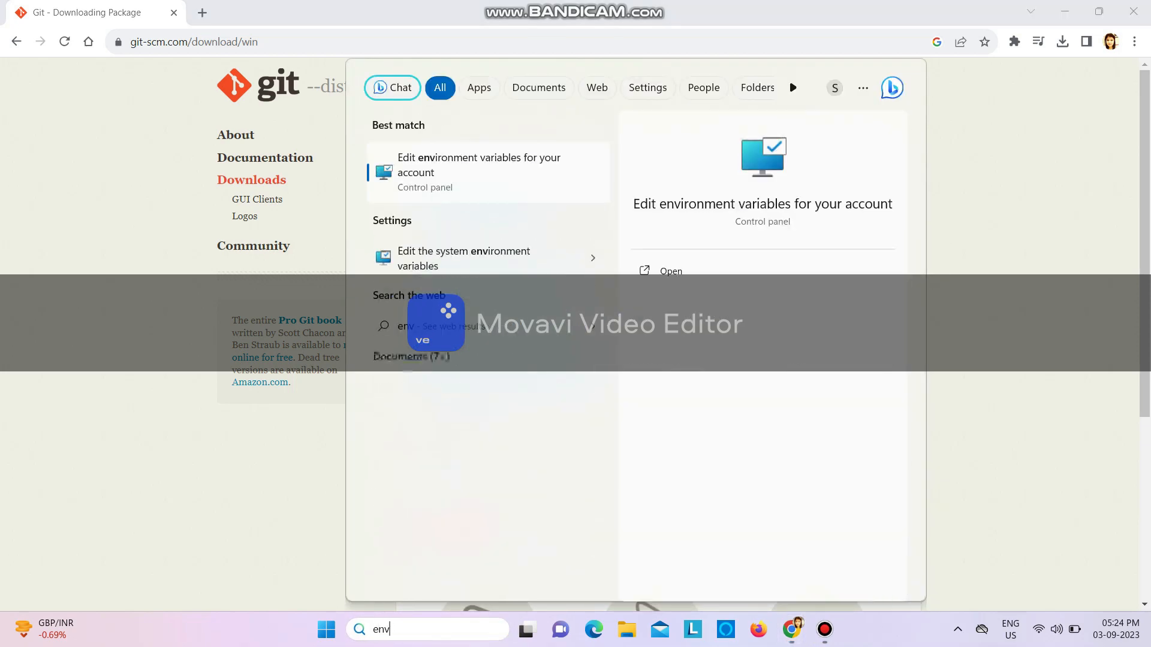
key("Return")
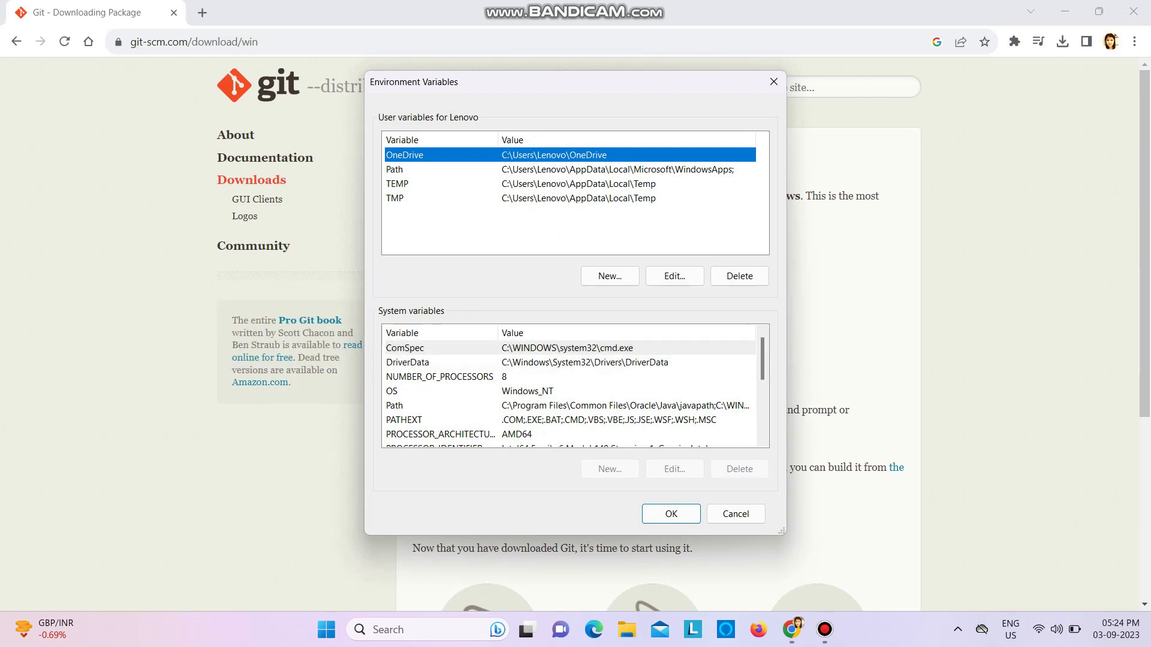
left_click(395, 170)
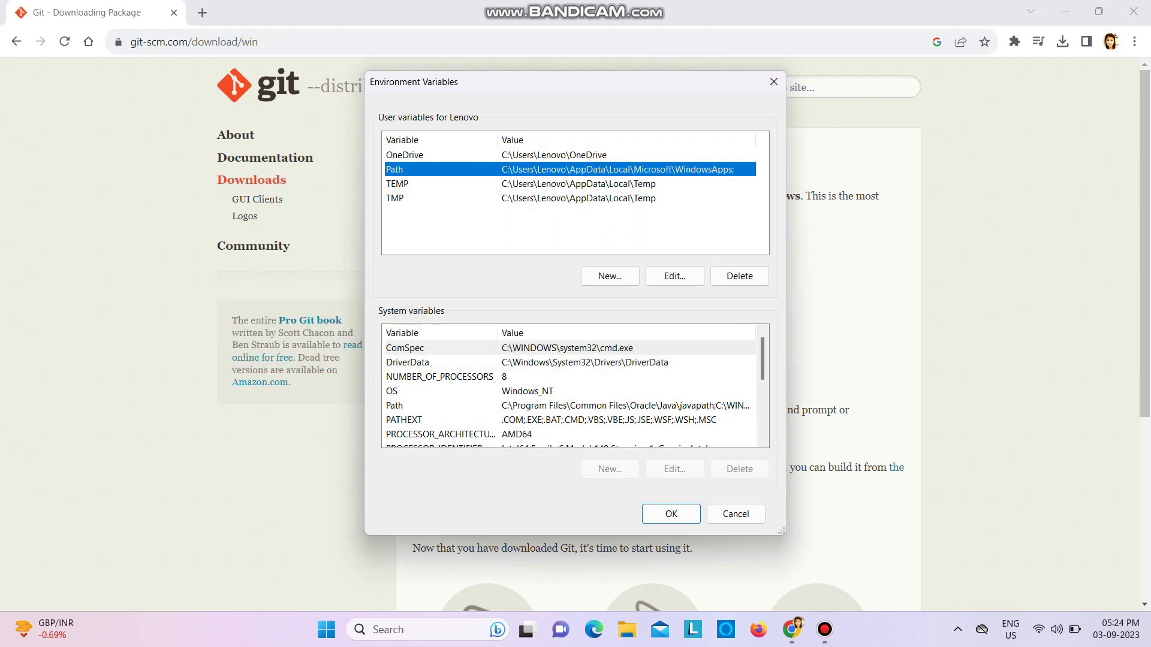
left_click(674, 276)
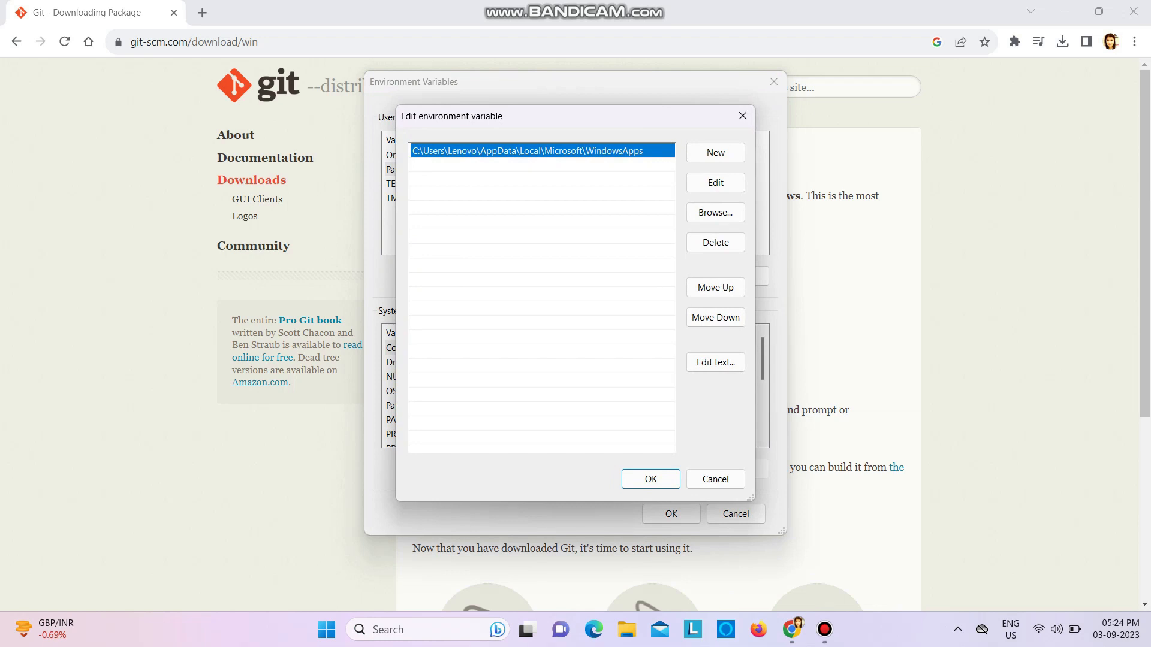
Add the folder C:\Program Files\Git\bin as a new entry in the user Path variable
left_click(715, 152)
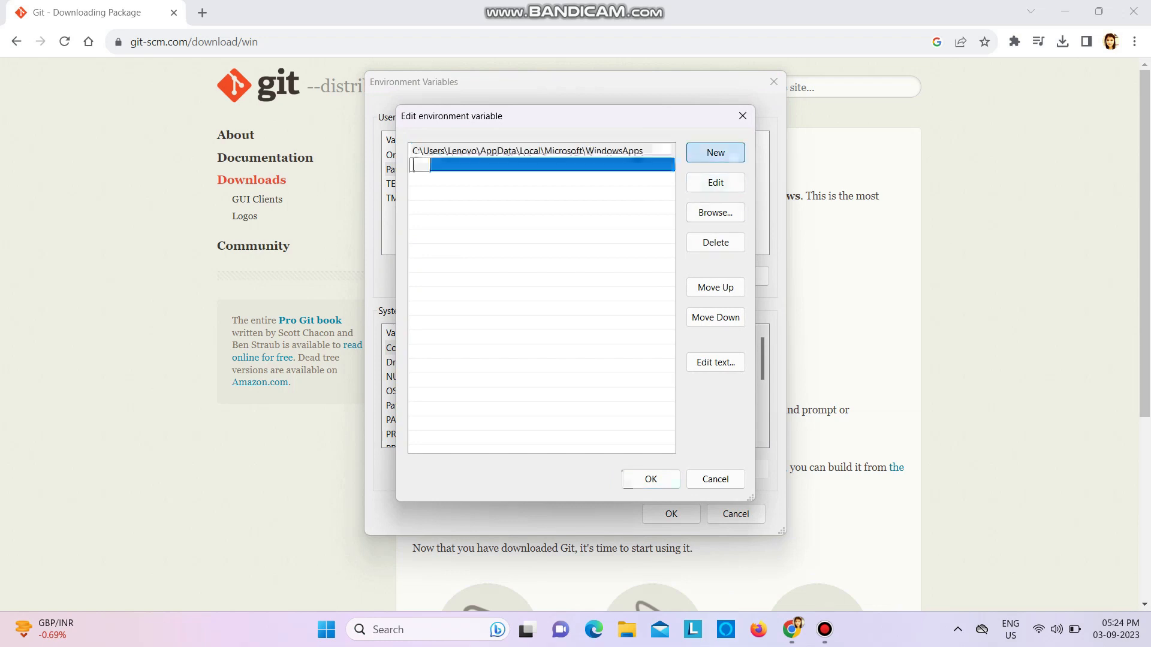
left_click(715, 213)
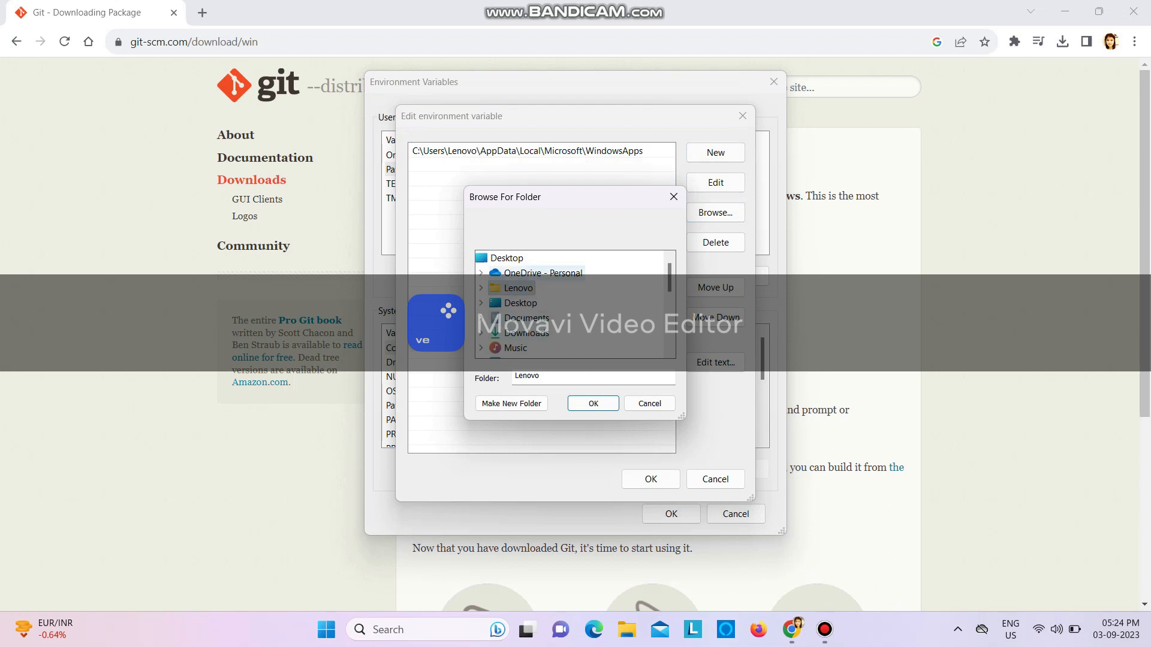
scroll(528, 311, "down", 1)
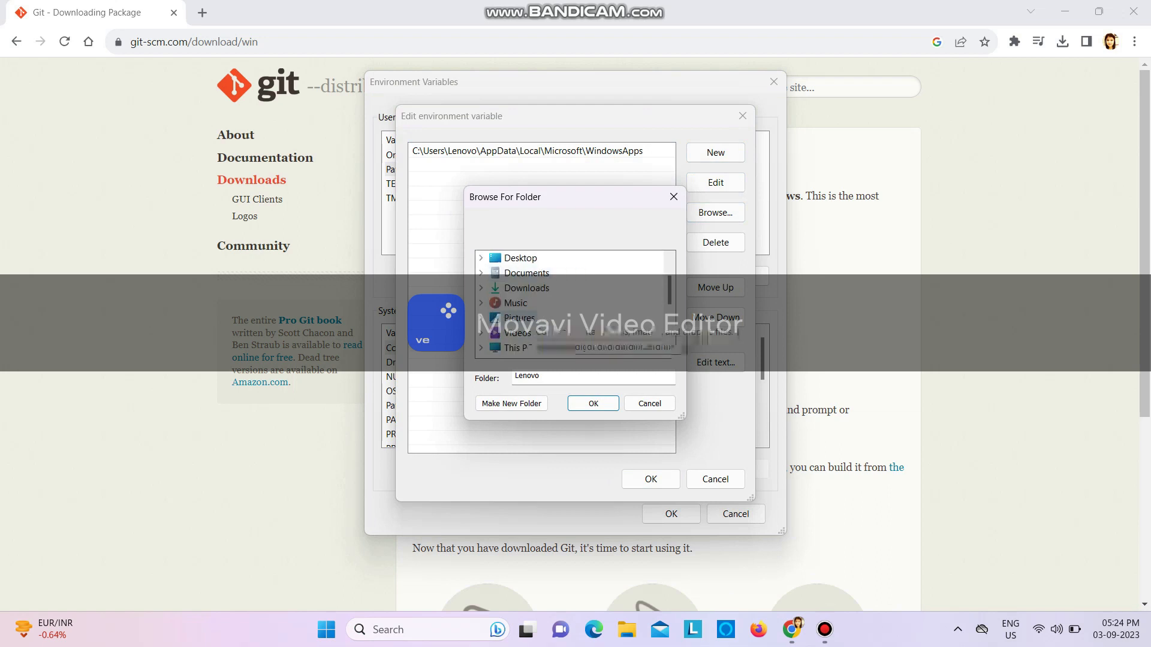
double_click(518, 347)
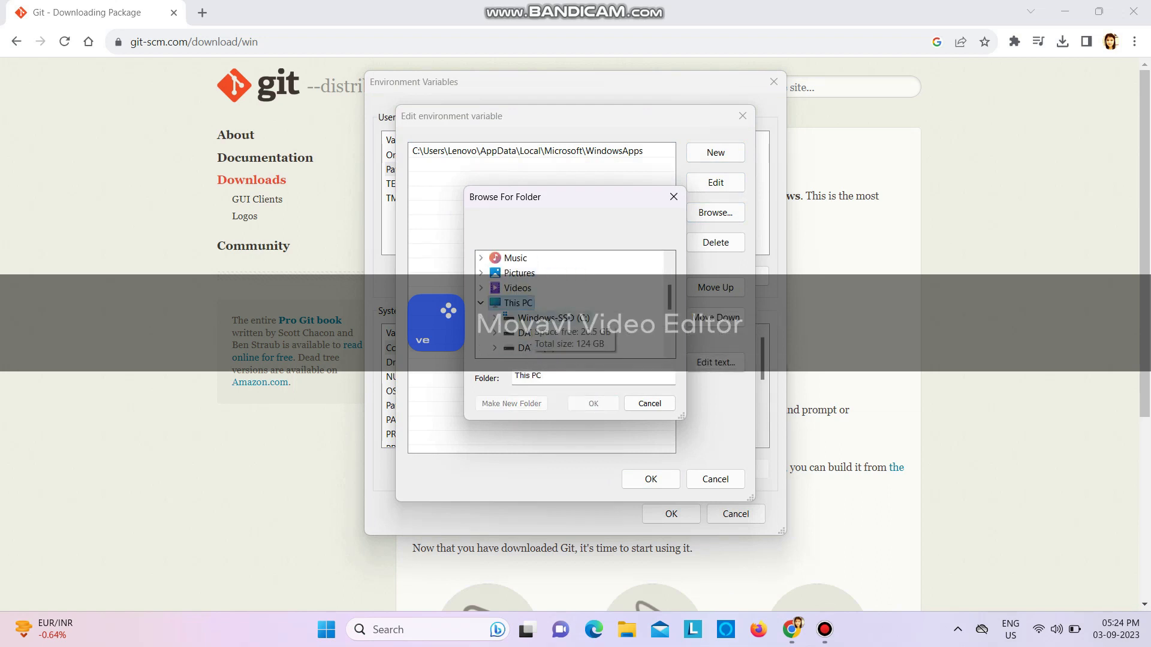
double_click(553, 318)
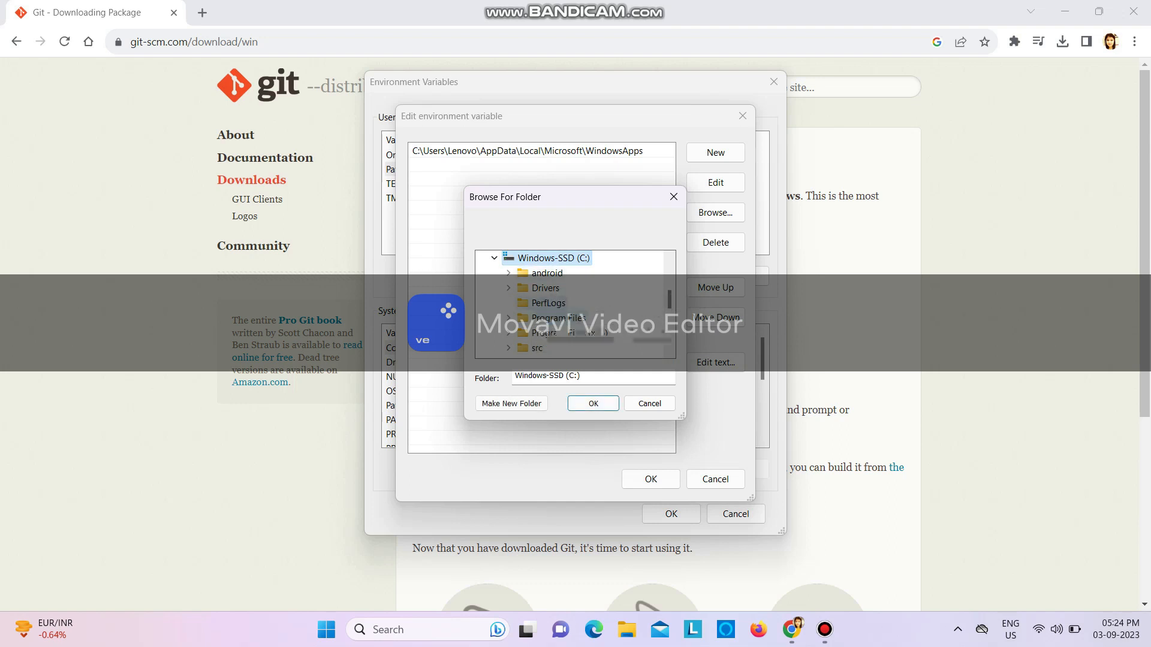
double_click(548, 318)
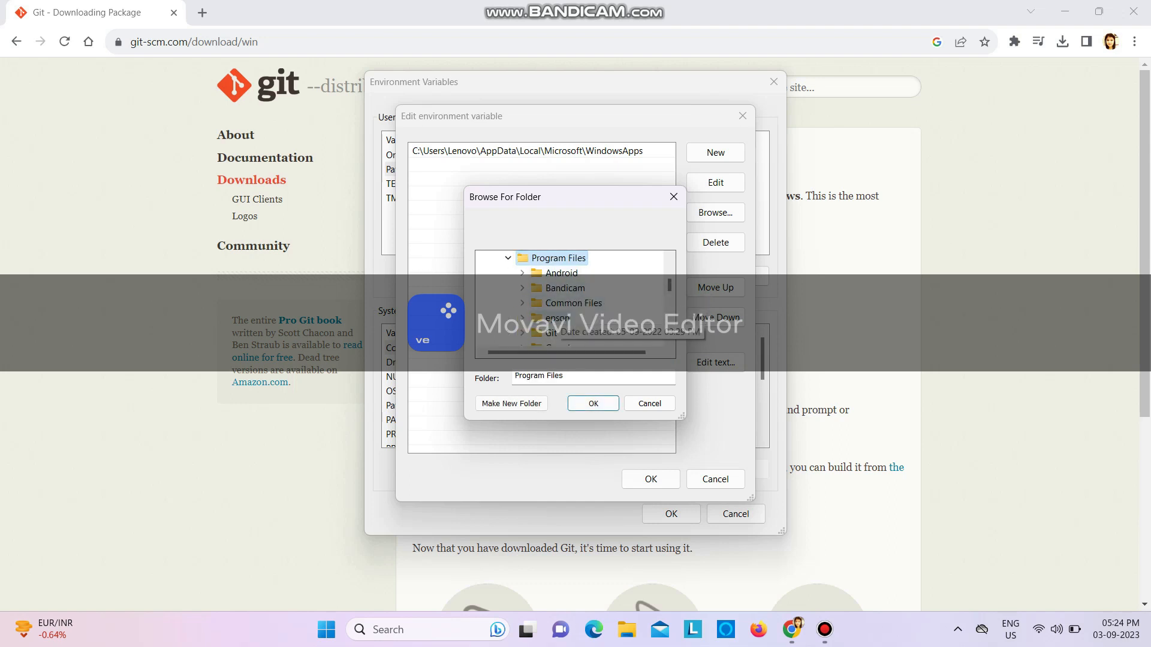
double_click(551, 333)
left_click(565, 273)
left_click(593, 403)
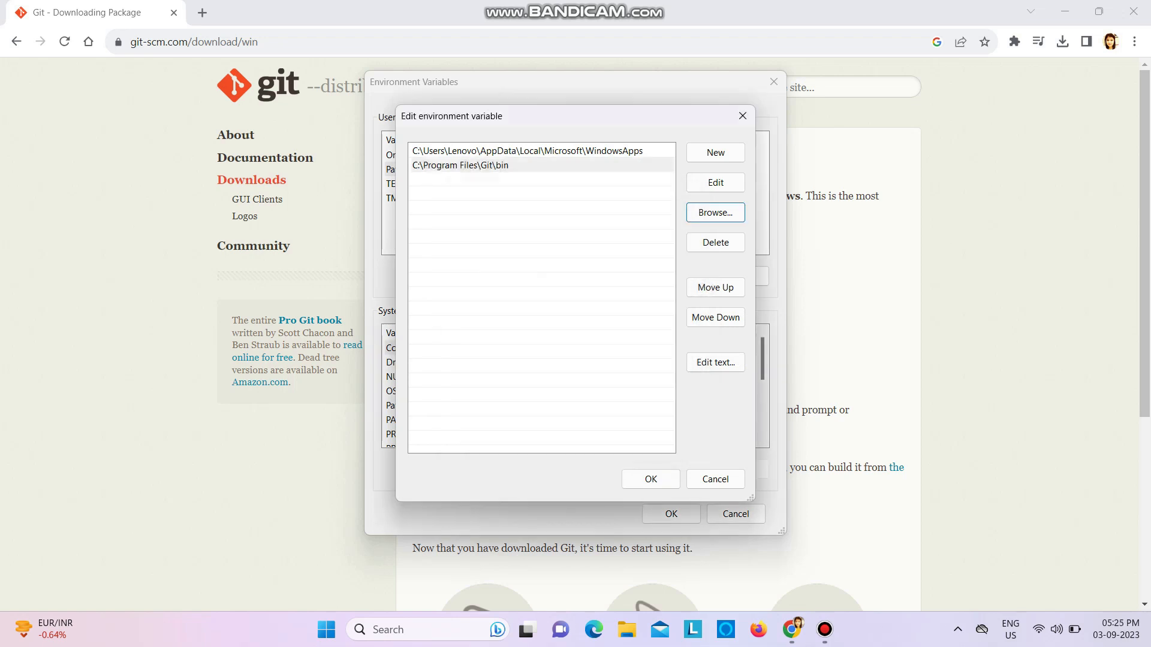
Add the folder C:\Program Files\Git\cmd as another Path entry and save the environment variable changes
left_click(715, 152)
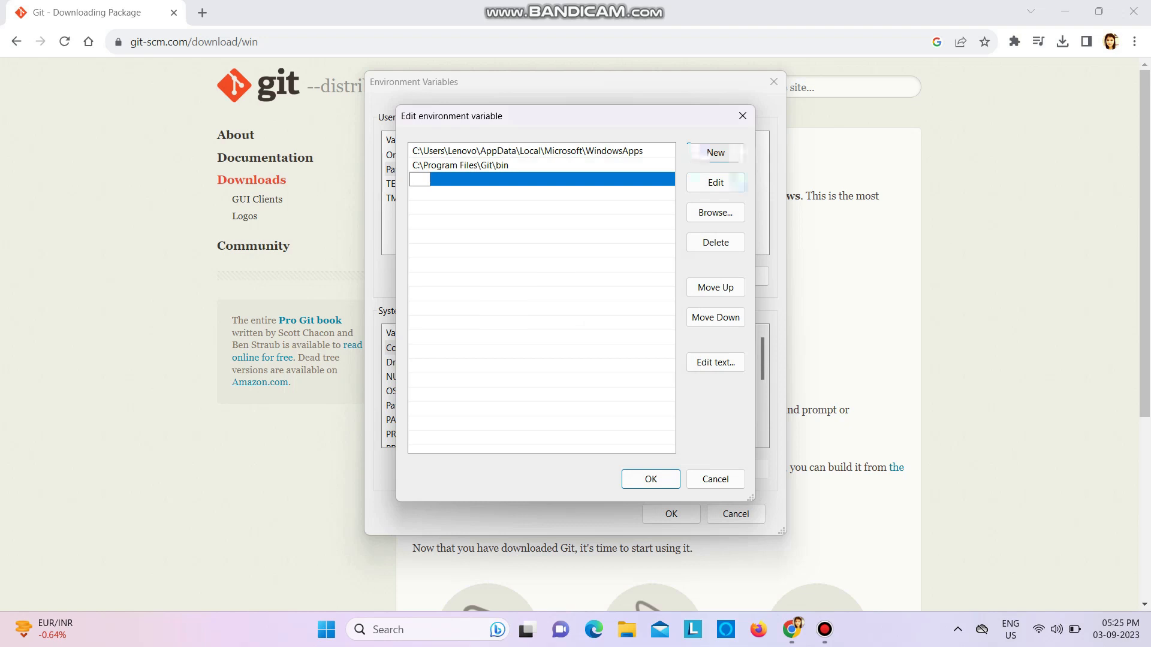
left_click(715, 212)
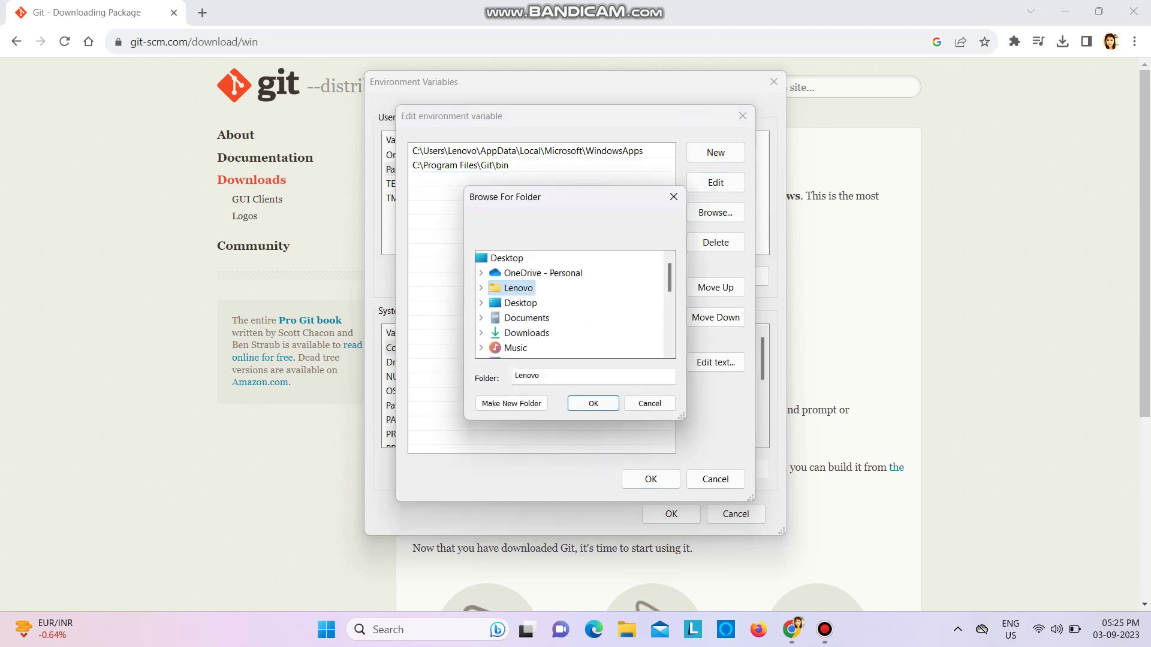
scroll(526, 288, "down", 1)
left_click(520, 348)
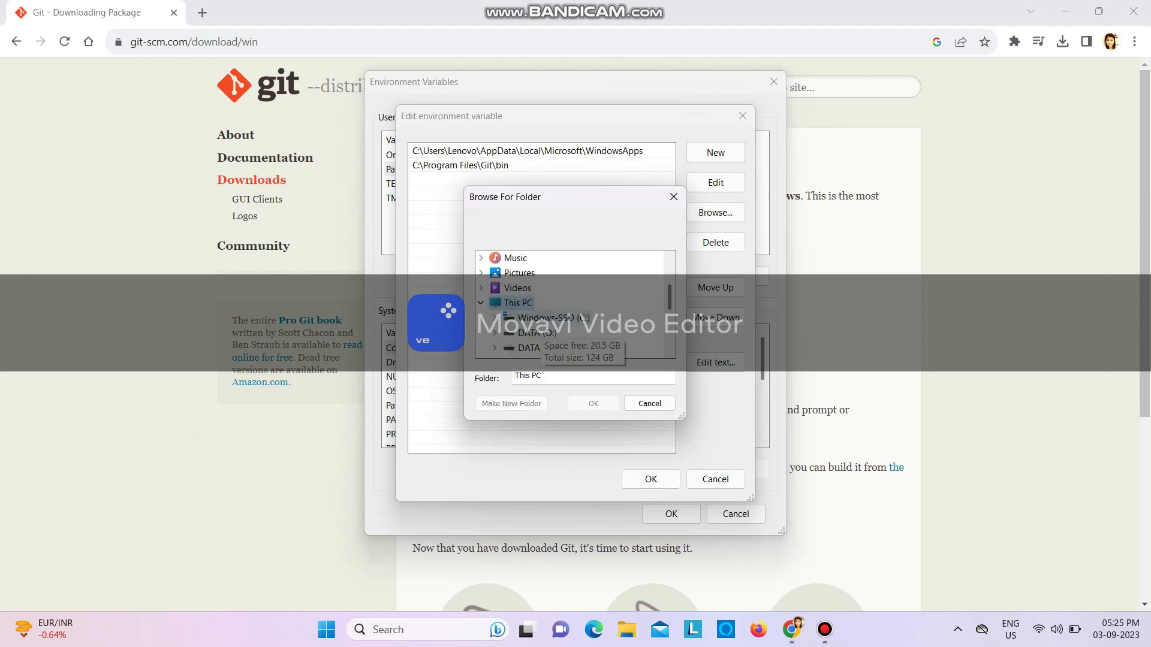
left_click(544, 319)
left_click(557, 318)
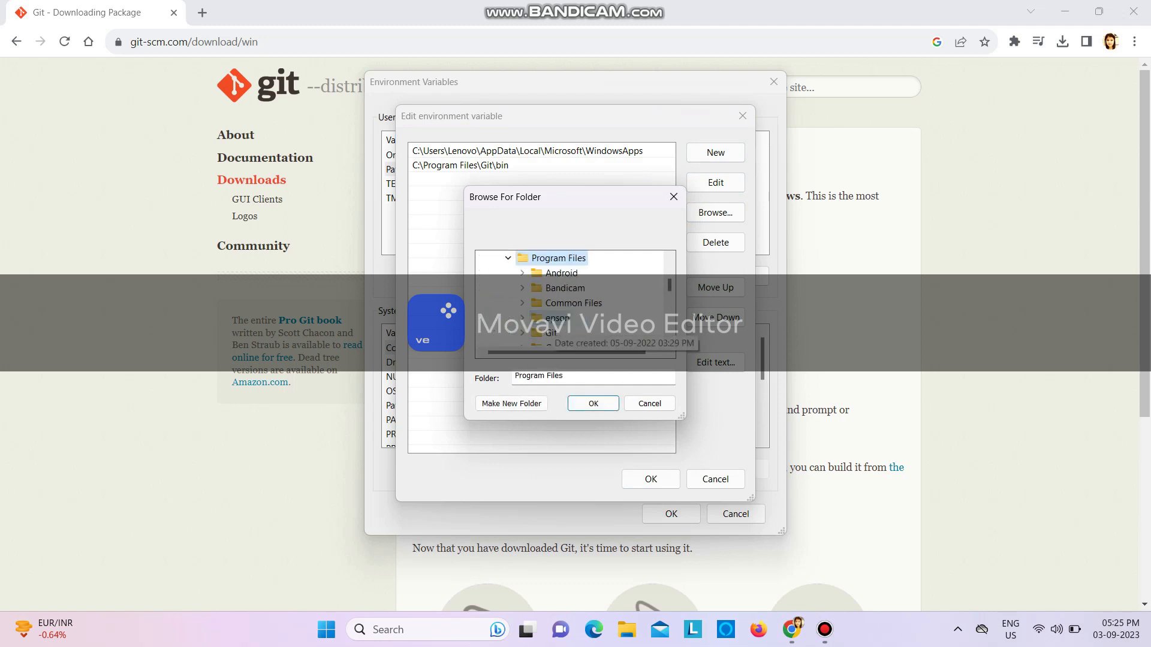
left_click(551, 332)
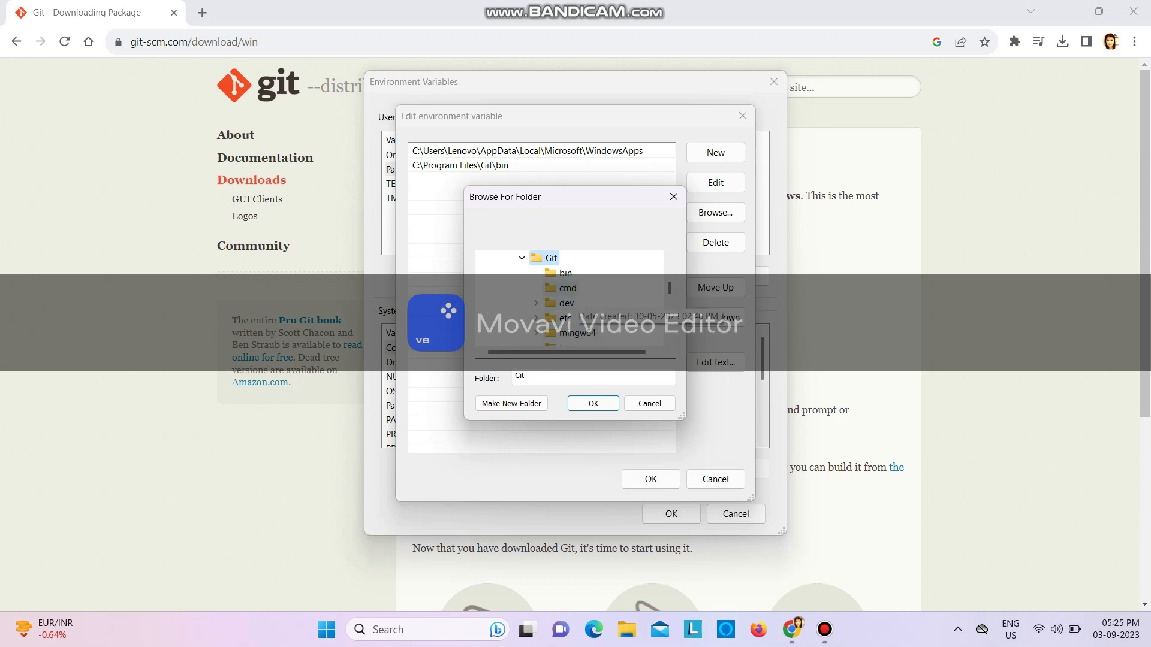
left_click(567, 289)
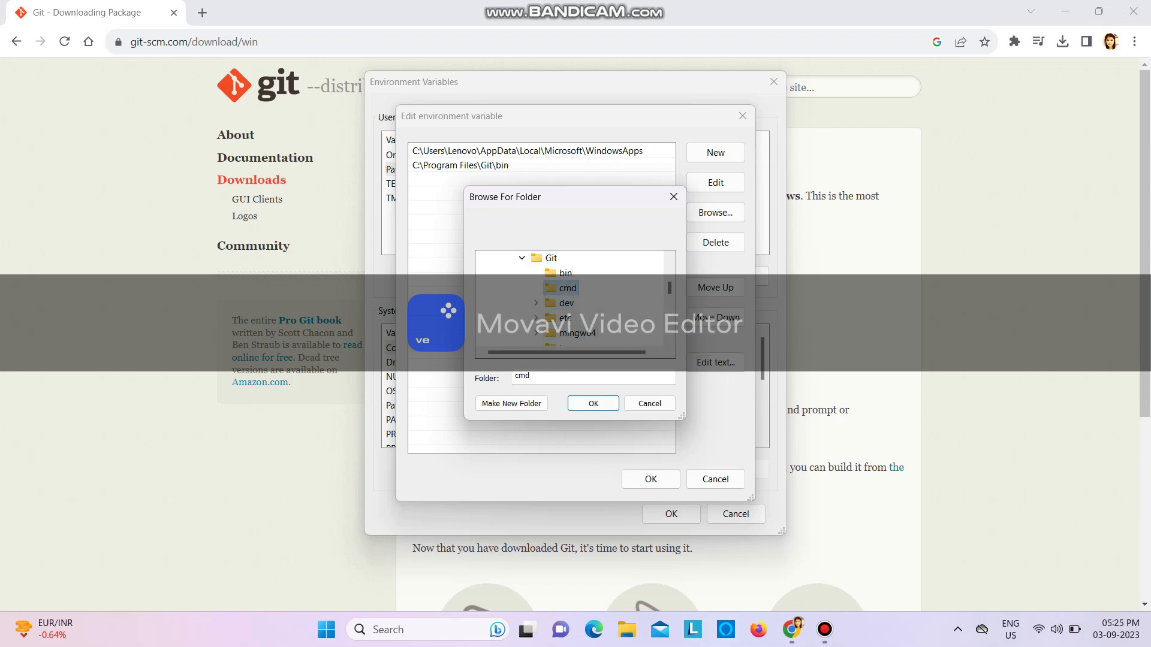
left_click(594, 404)
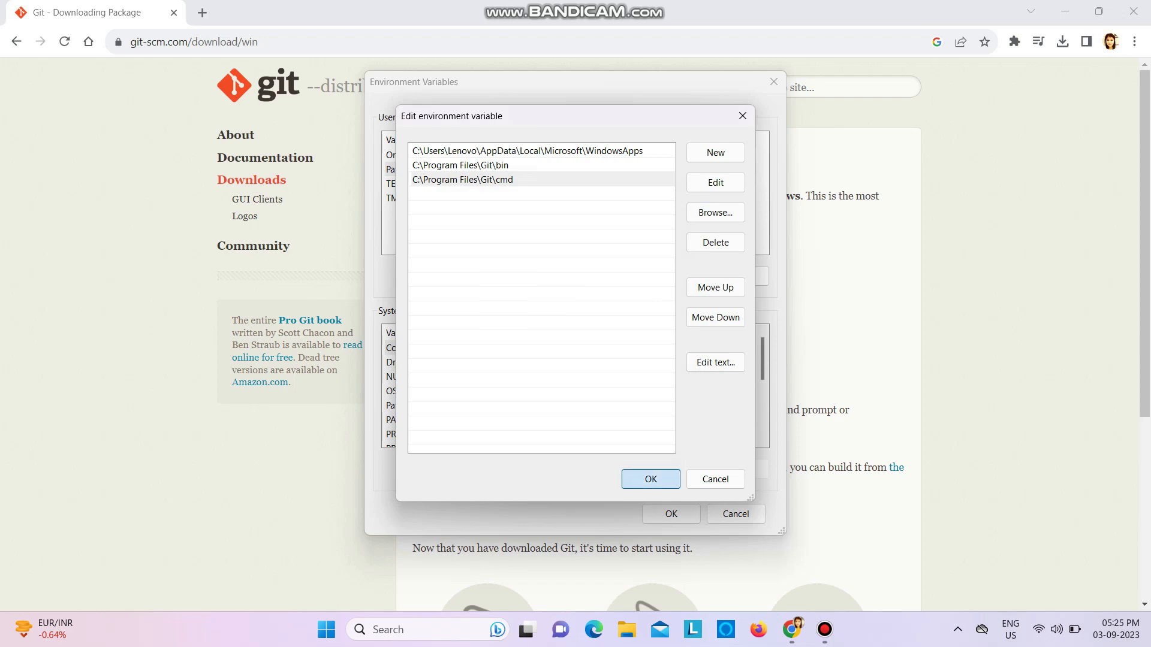
left_click(651, 479)
left_click(672, 514)
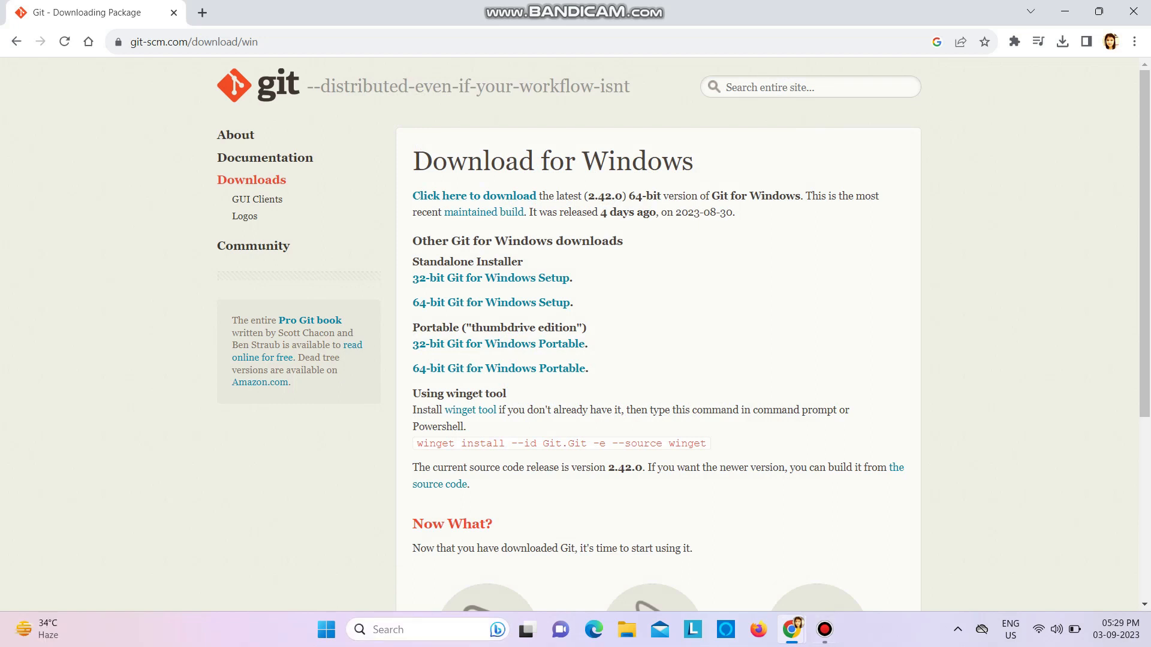
Open Command Prompt, check the installed Git version with "git -v", and close the window
key("super+s")
type("cmd")
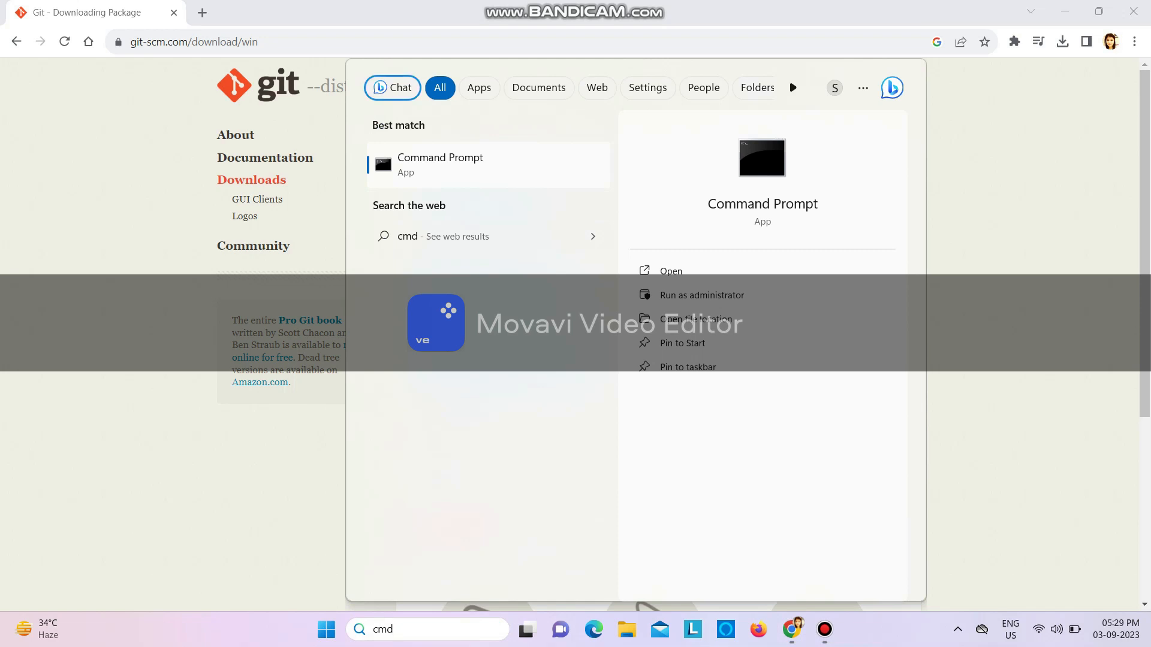
key("Return")
type("g")
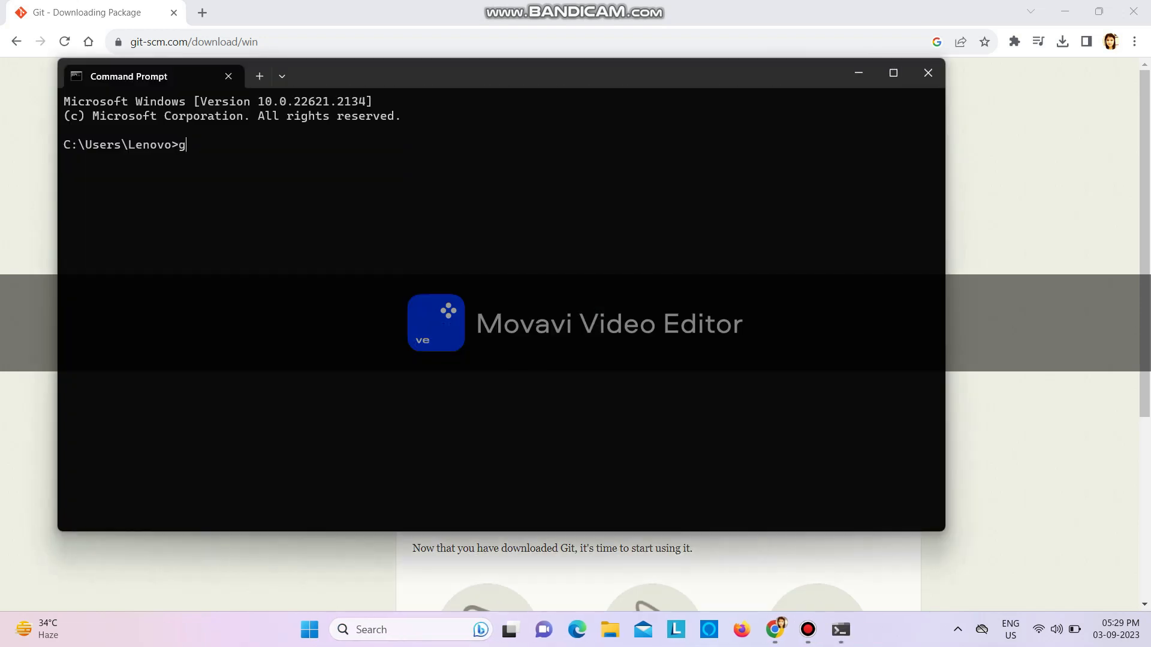
type("it -v")
key("Return")
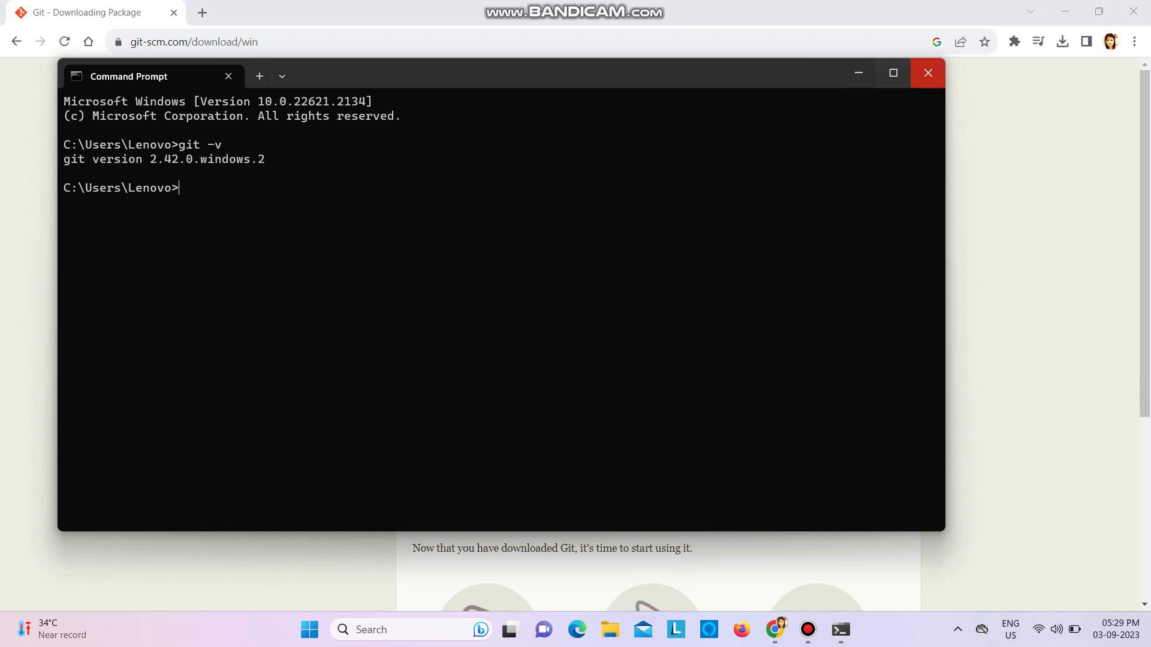
left_click(928, 73)
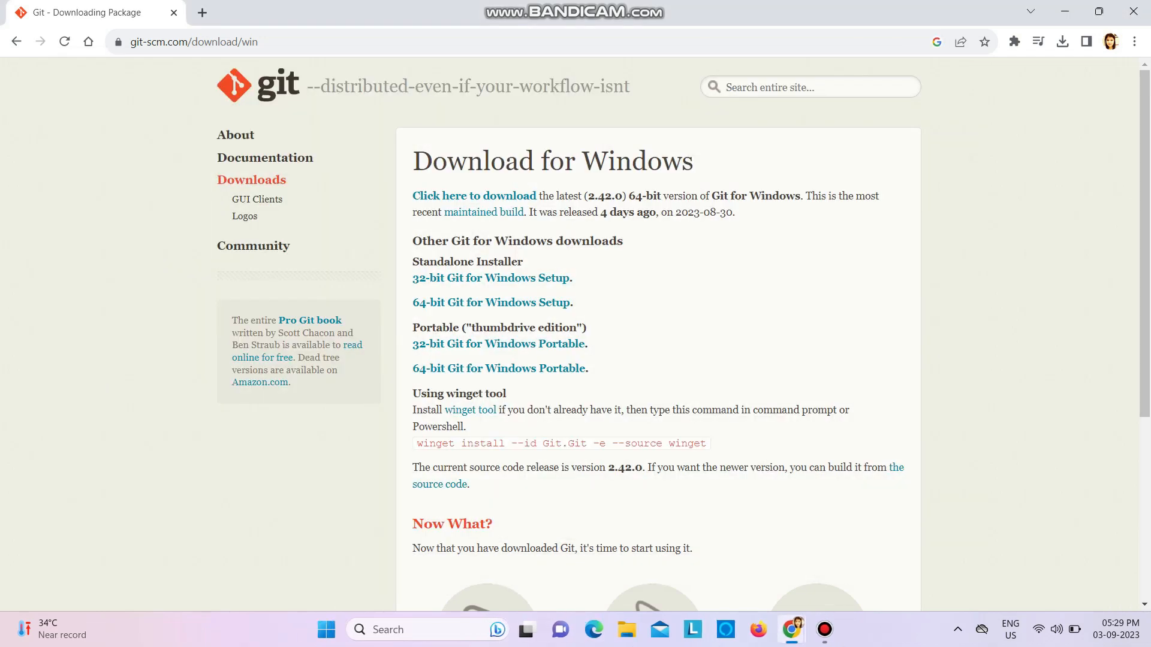
Return to the Flutter Windows install page and download flutter_windows_3.13.2-stable.zip
left_click(16, 42)
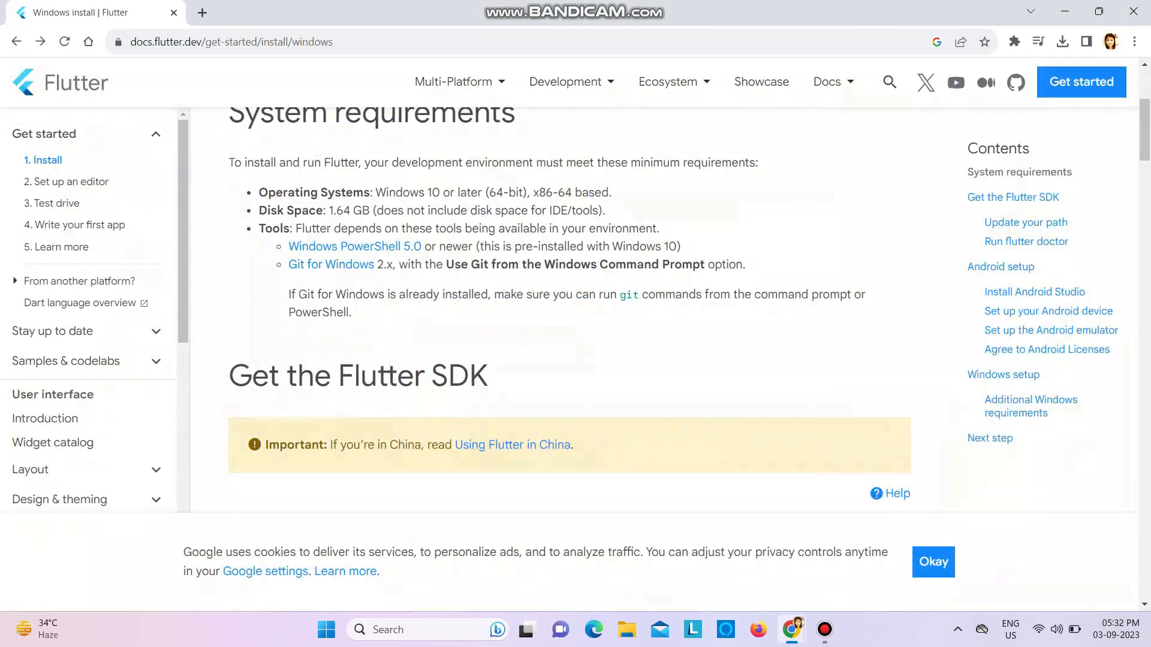
scroll(569, 306, "down", 4)
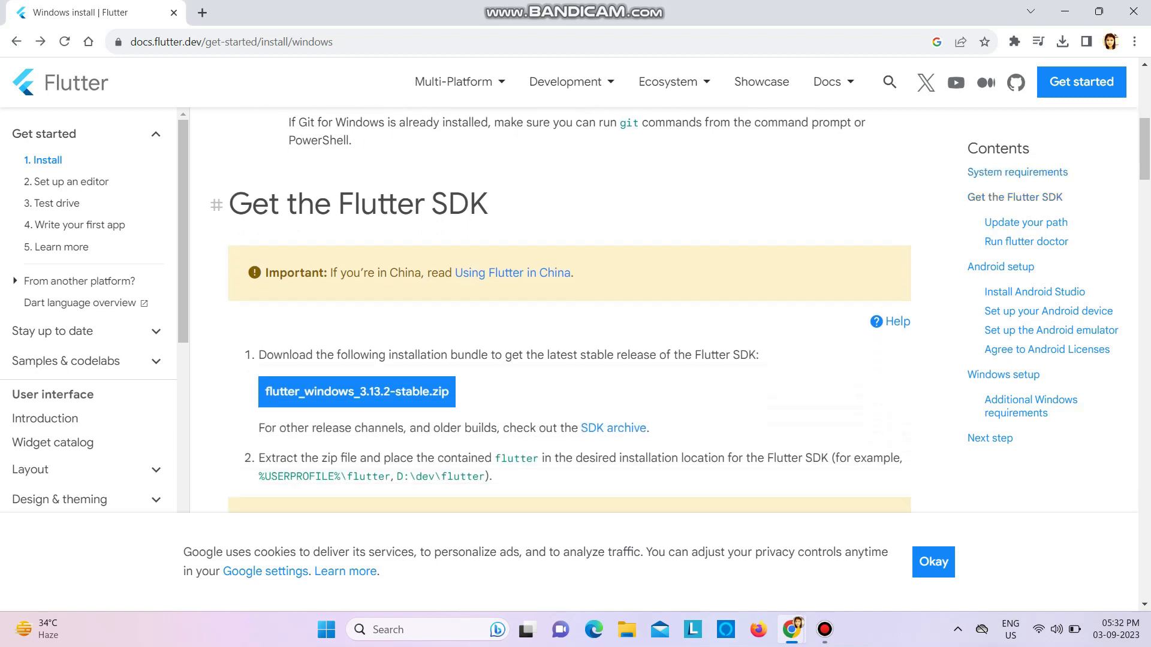
left_click(336, 344)
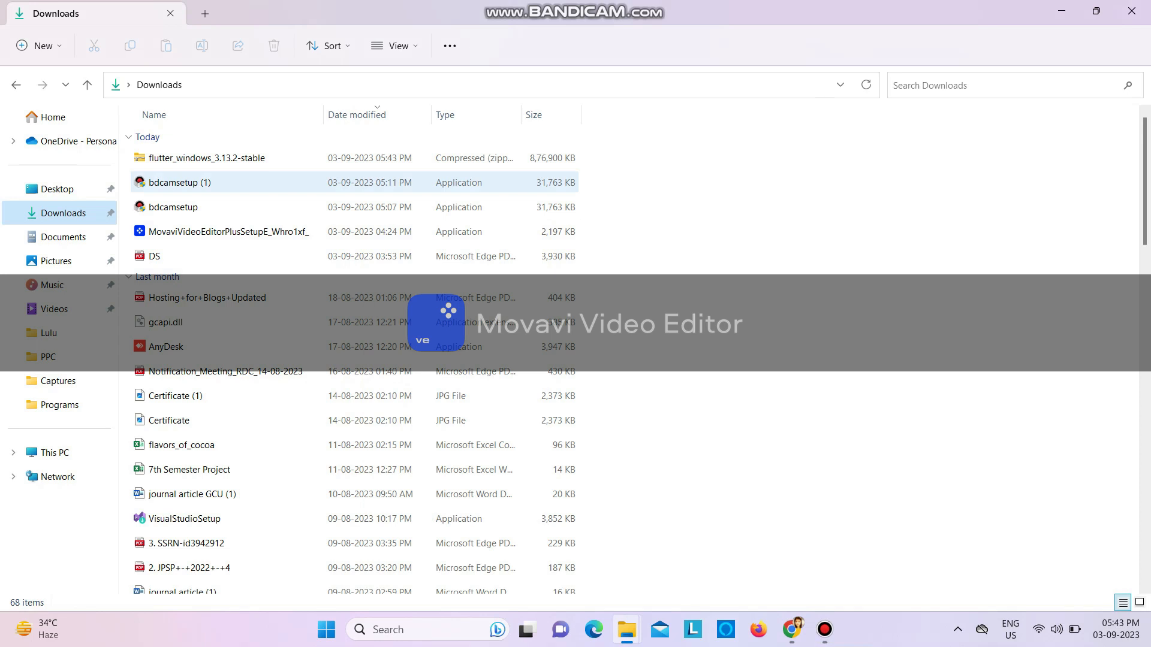
In File Explorer, move the flutter_windows_3.13.2-stable zip from Downloads to the Software folder on drive E
left_click(206, 158)
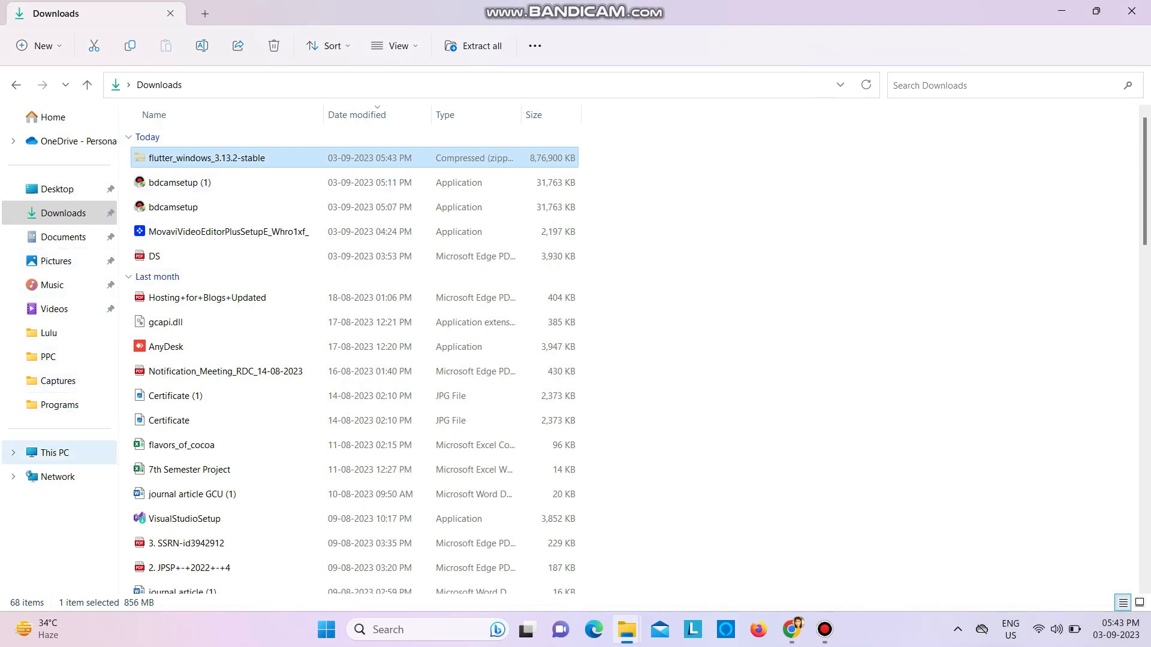
left_click(55, 452)
double_click(624, 147)
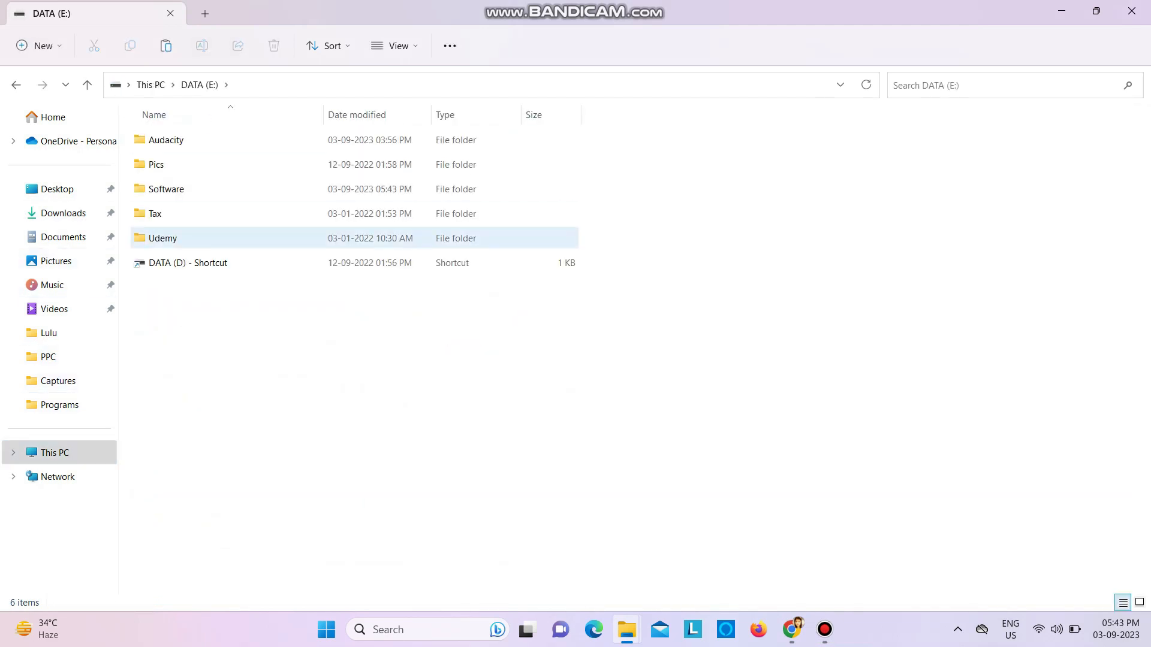
double_click(166, 189)
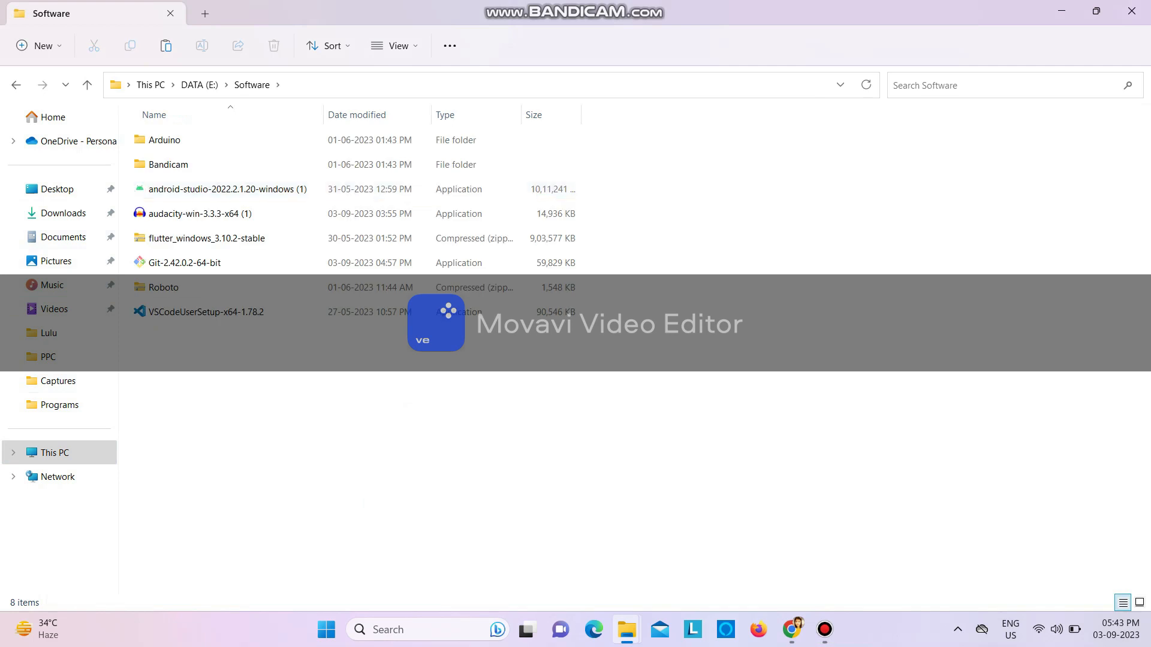
key("ctrl+v")
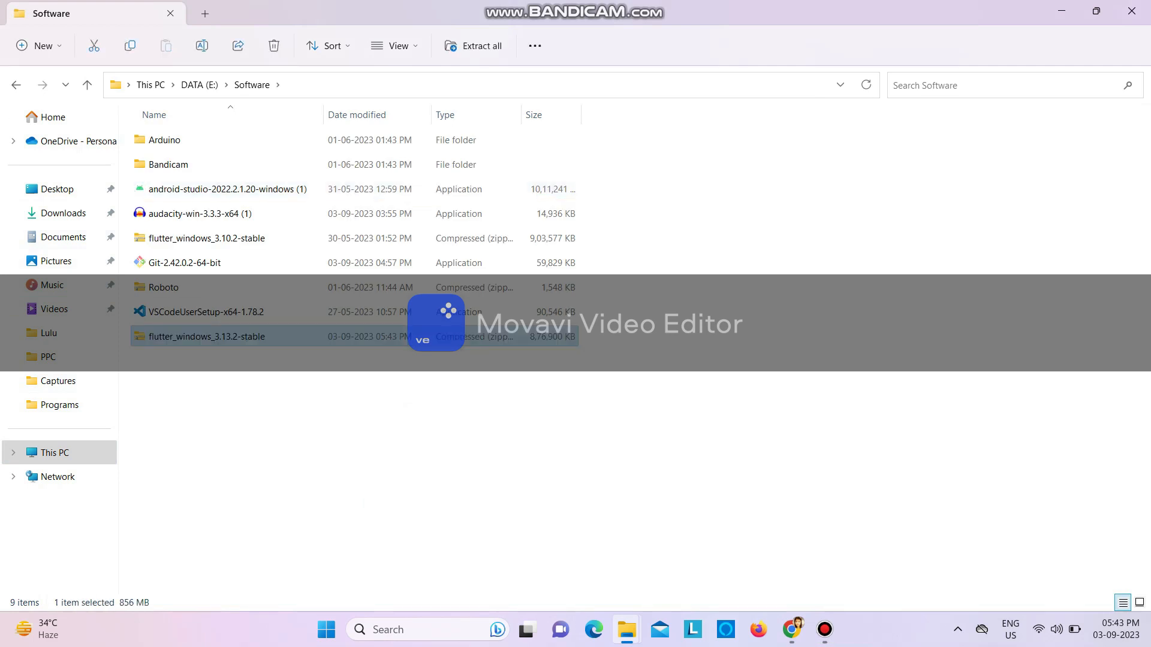
Extract the flutter_windows_3.13.2-stable zip into E:\Software\flutter_windows_3.13.2-stable, showing the extracted files when complete
right_click(268, 337)
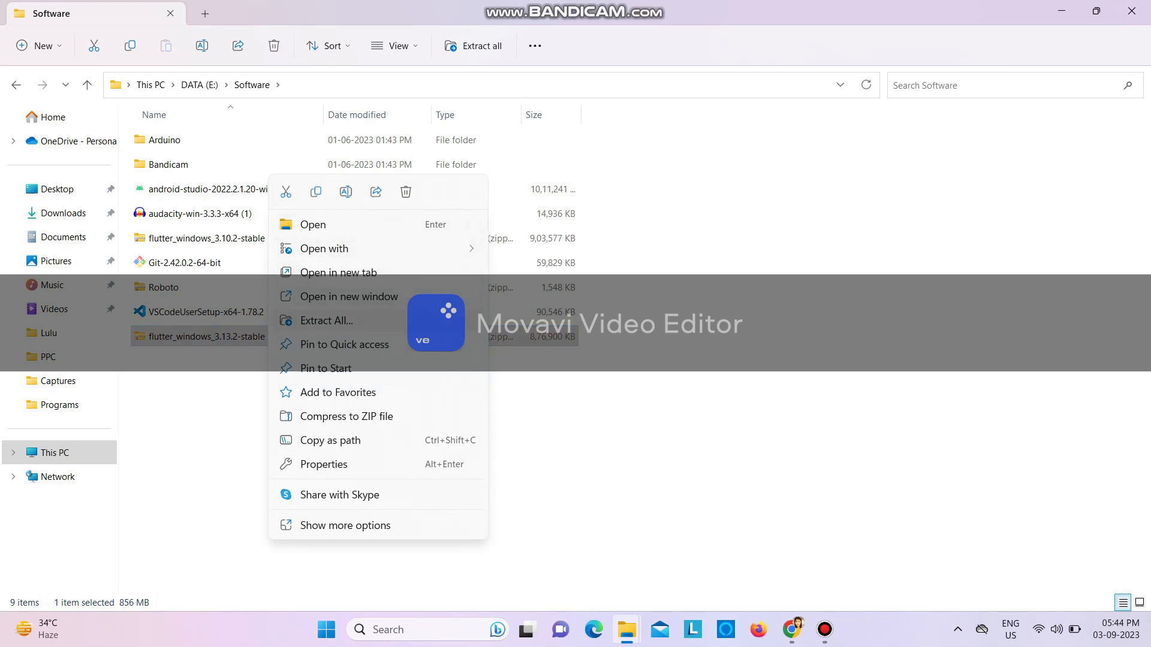
left_click(326, 320)
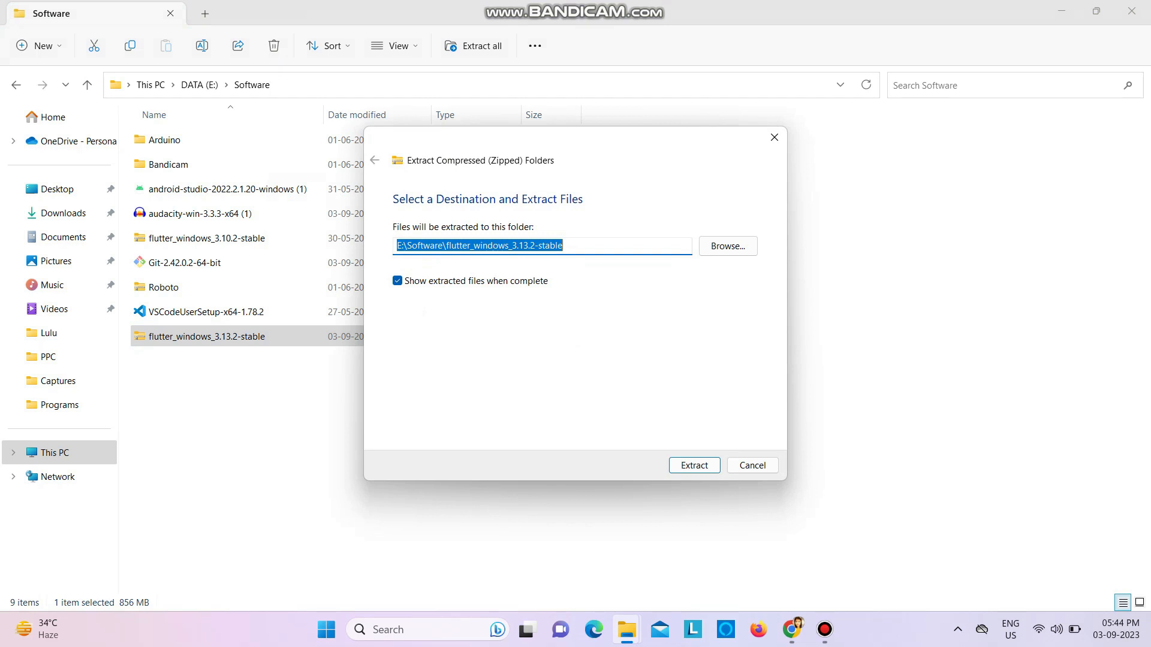
left_click(694, 465)
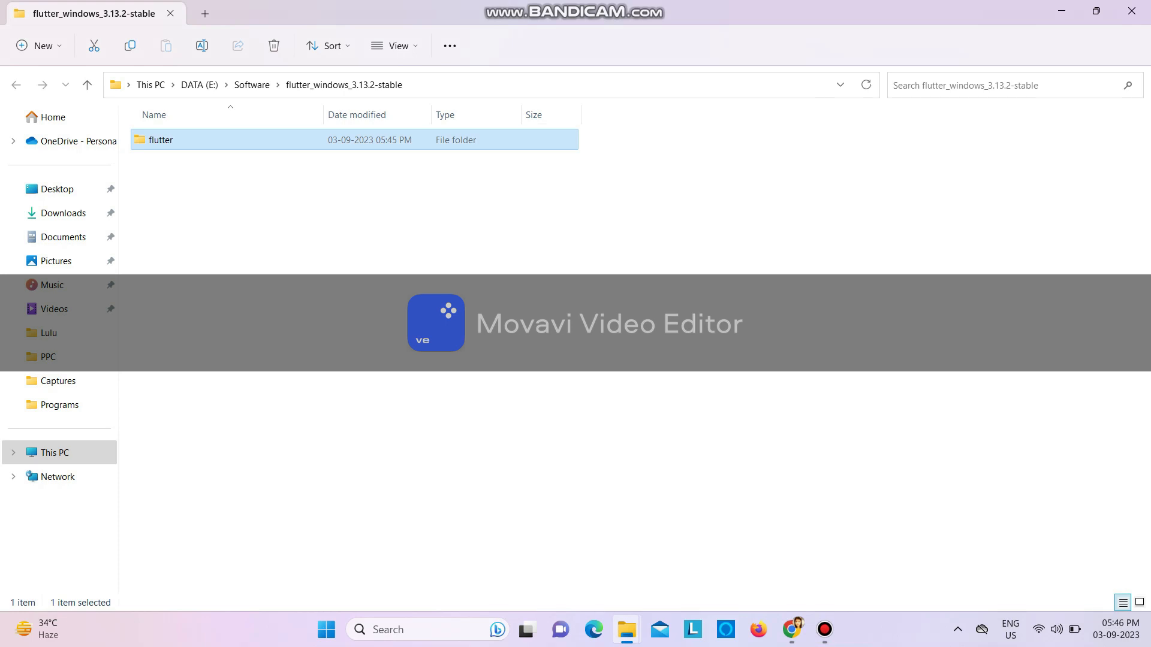
Replace the old flutter folder in C:\src with the newly extracted flutter folder and open it
left_click(55, 453)
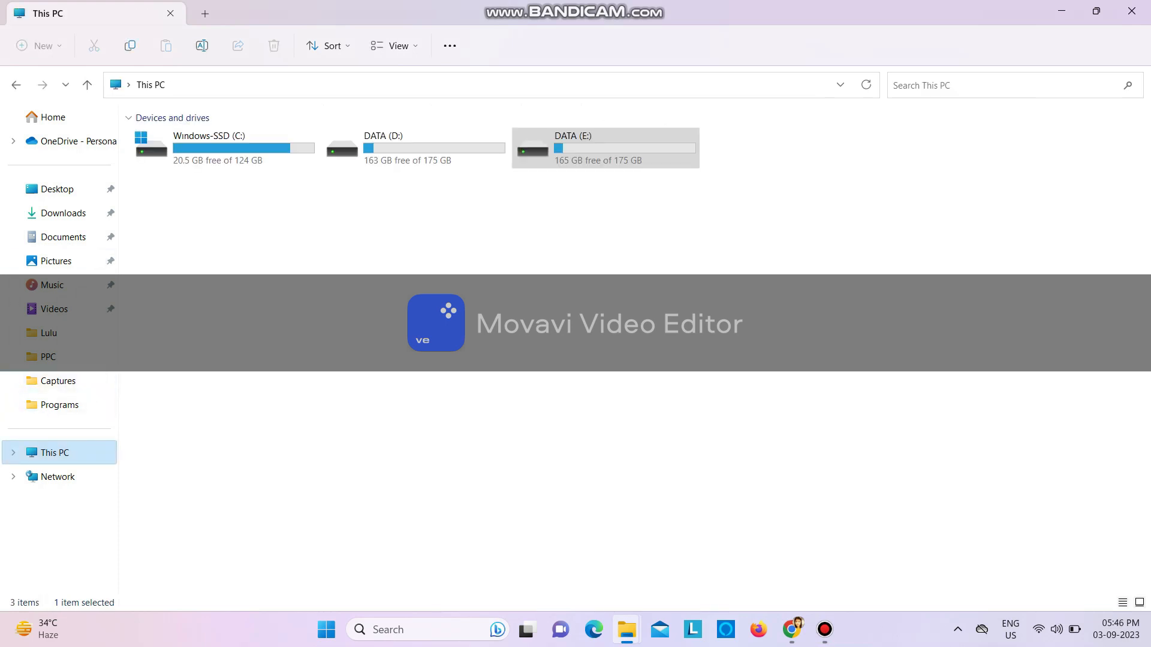
double_click(223, 148)
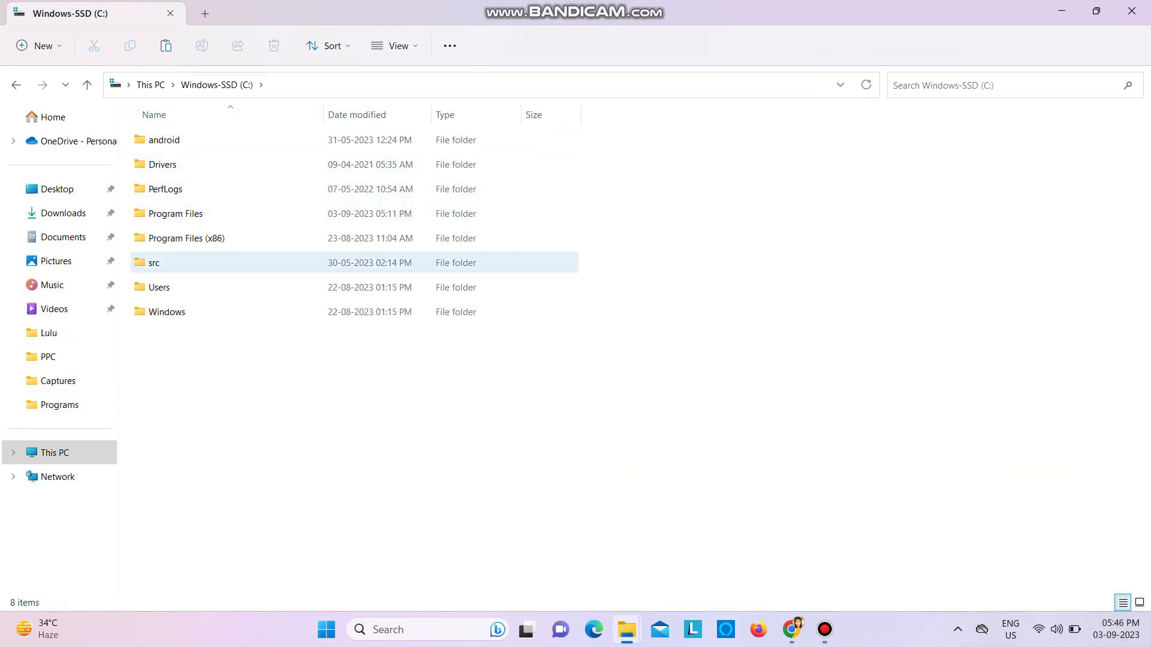
double_click(155, 264)
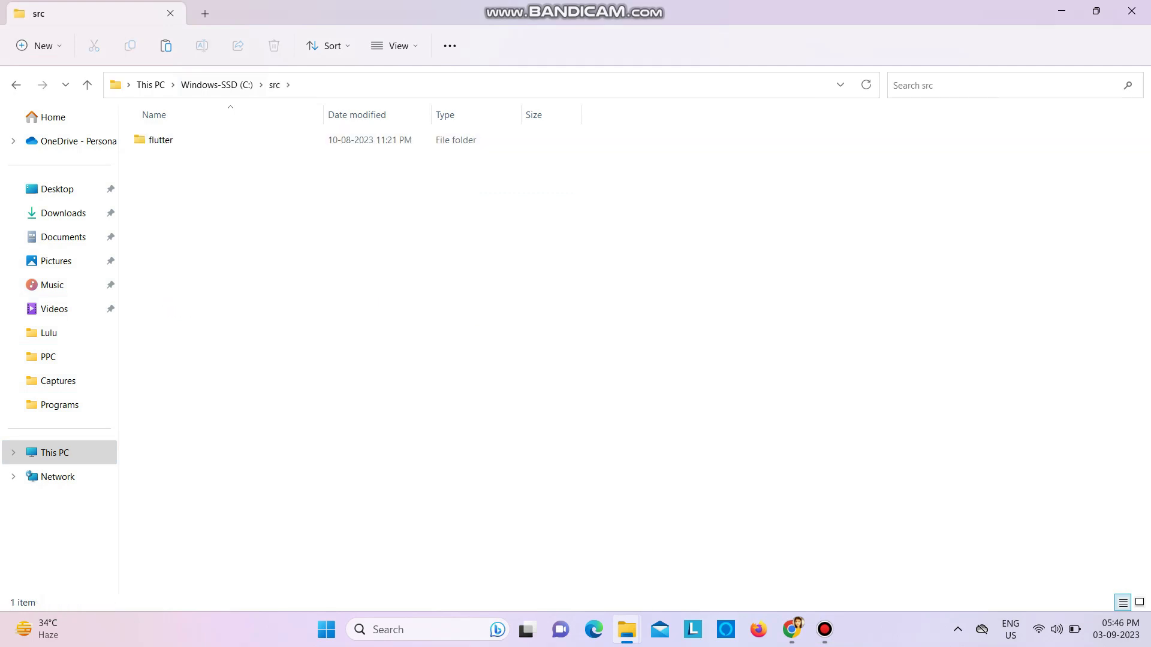
left_click(161, 140)
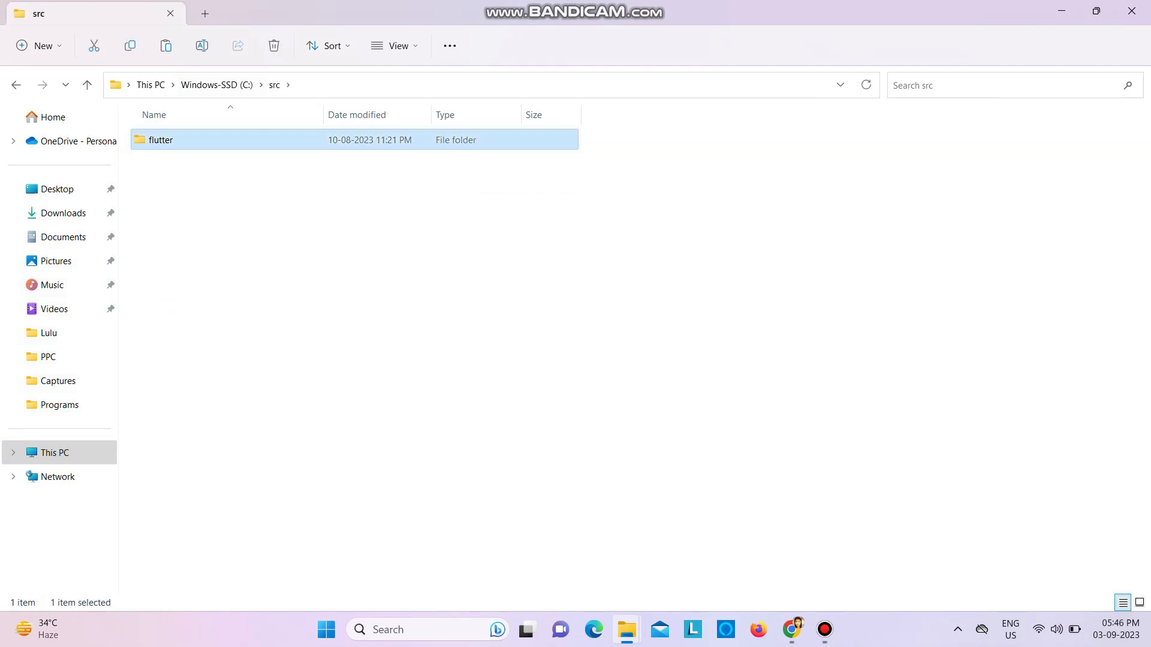
key("Delete")
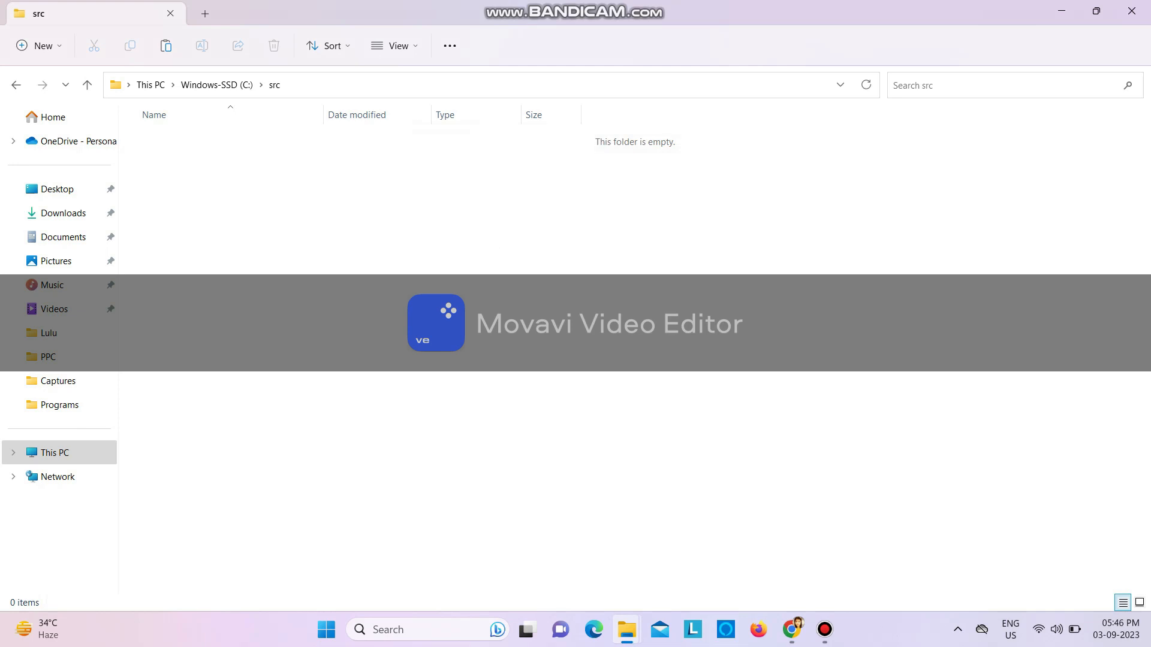
key("ctrl+v")
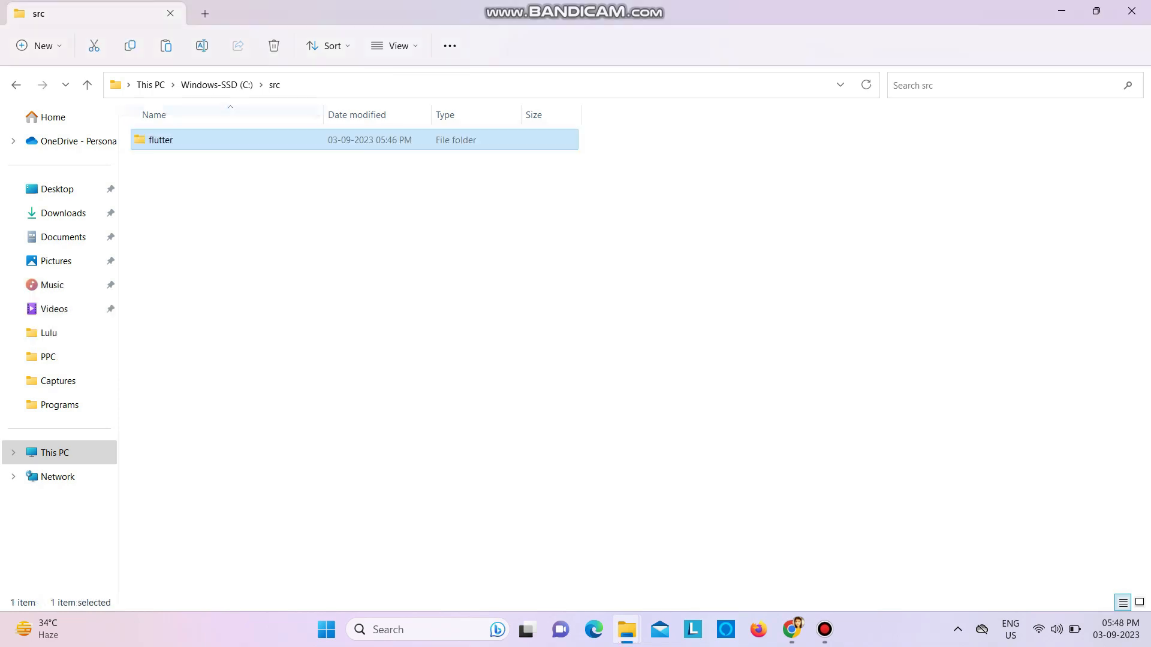
double_click(161, 140)
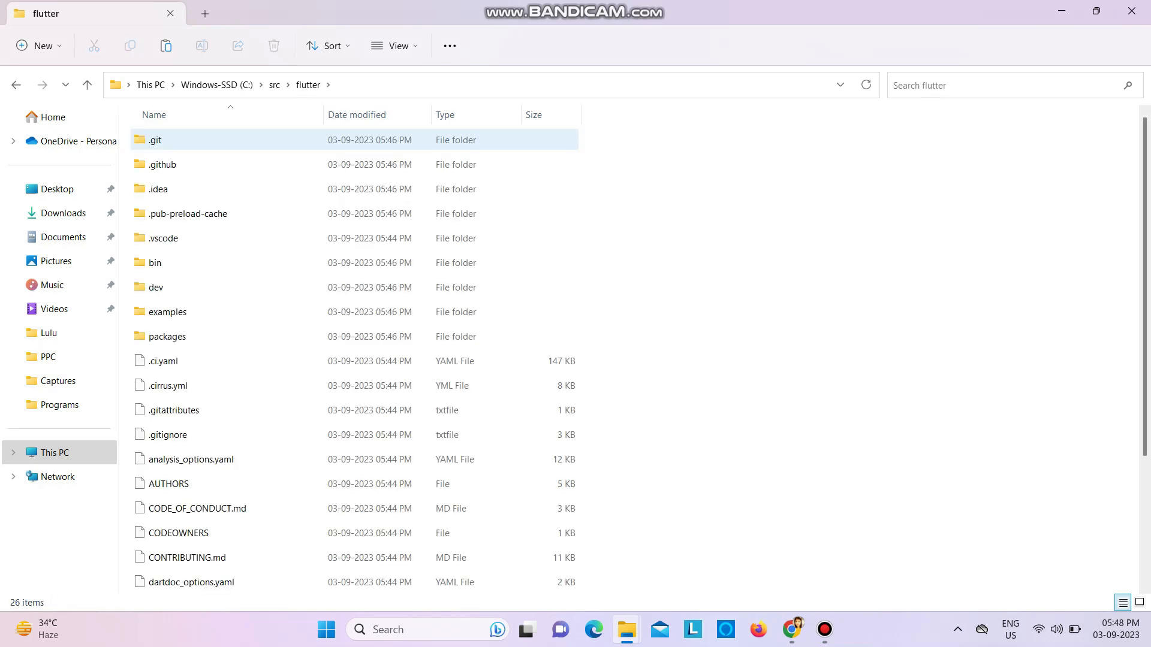
Copy the folder path C:\src\flutter\bin and open the environment variables editor for the user account
double_click(155, 263)
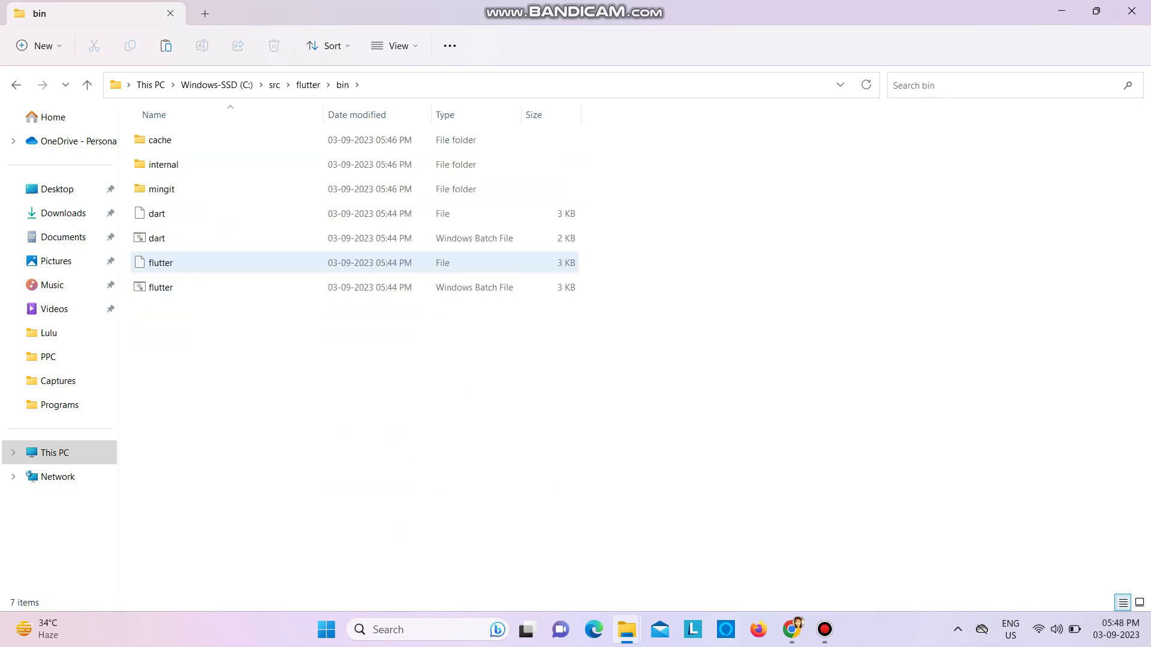
left_click(401, 85)
key("ctrl+c")
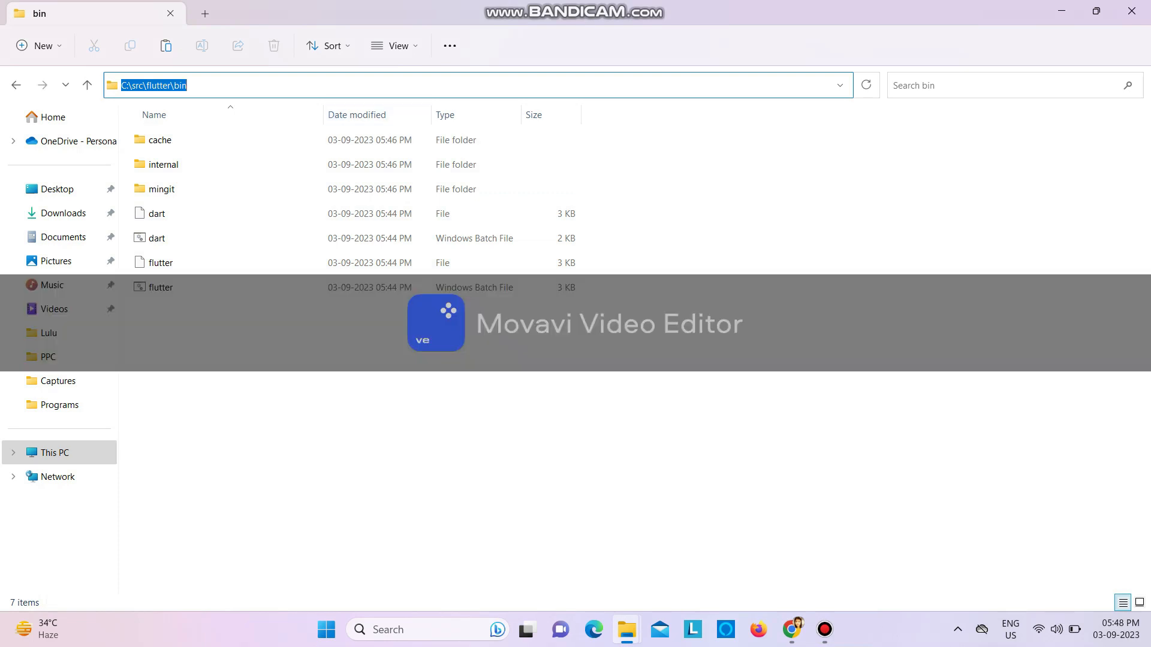
left_click(420, 630)
type("env")
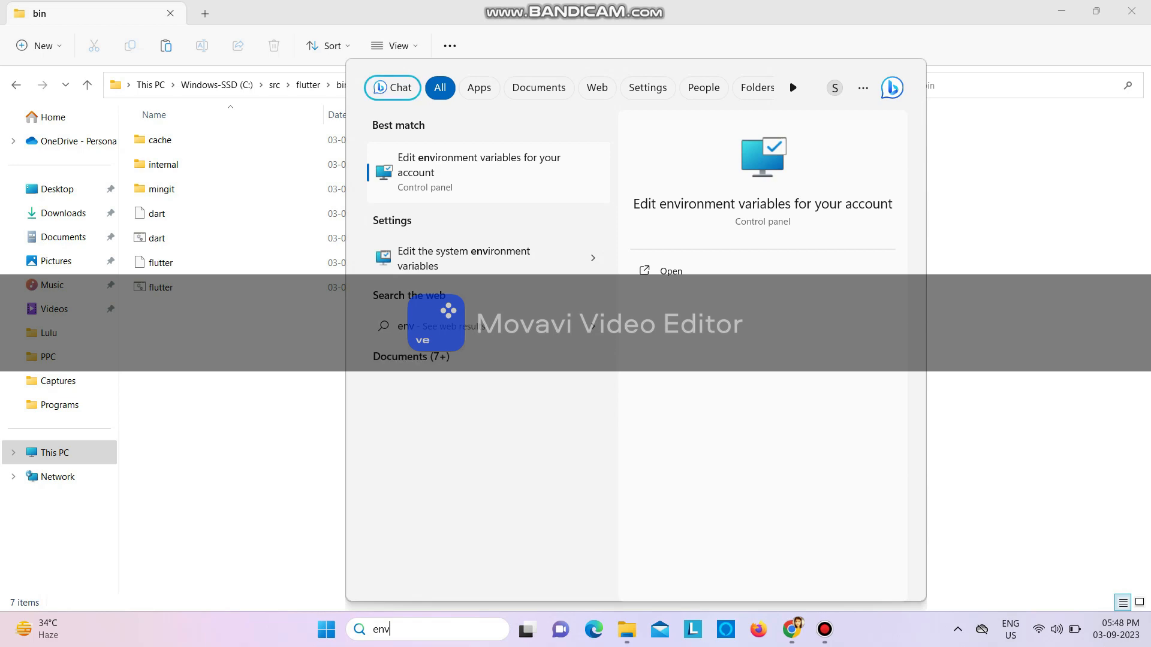
key("Return")
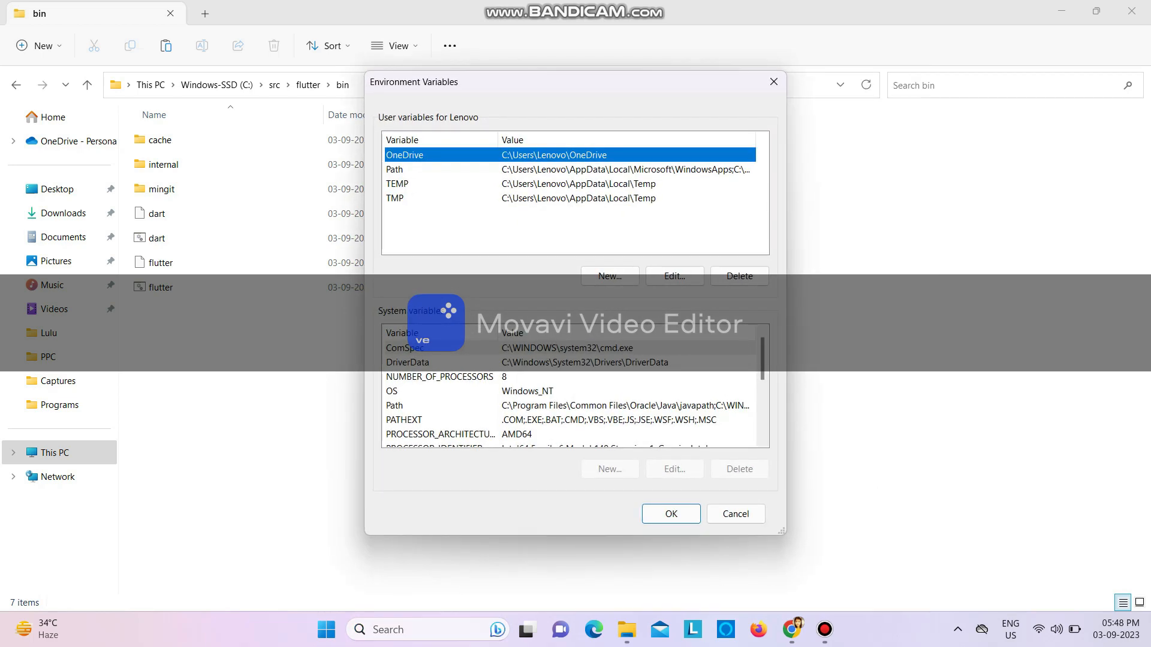
Add C:\src\flutter\bin as a new entry in the user Path variable and save the environment variables
left_click(394, 170)
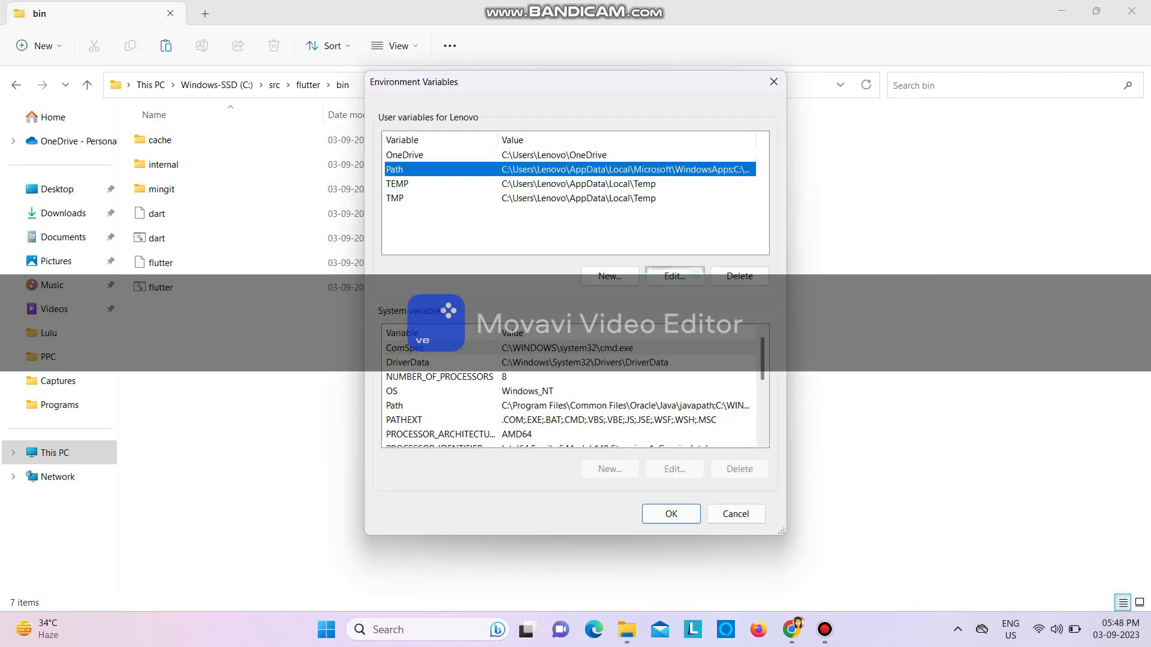
left_click(674, 275)
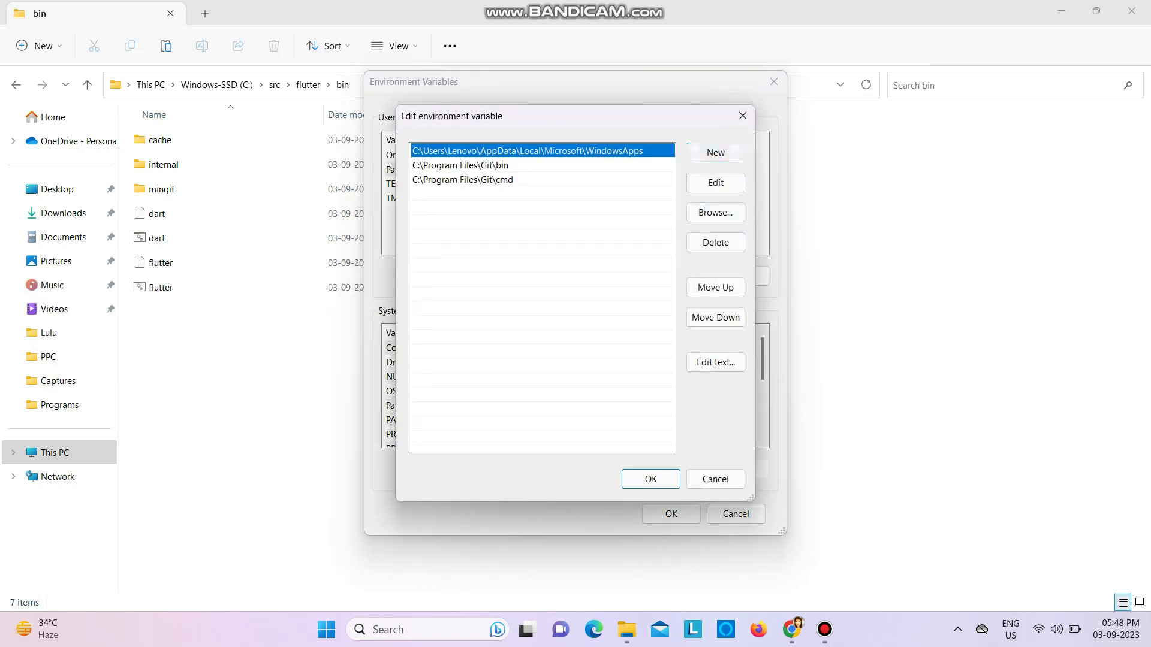
left_click(715, 152)
key("ctrl+v")
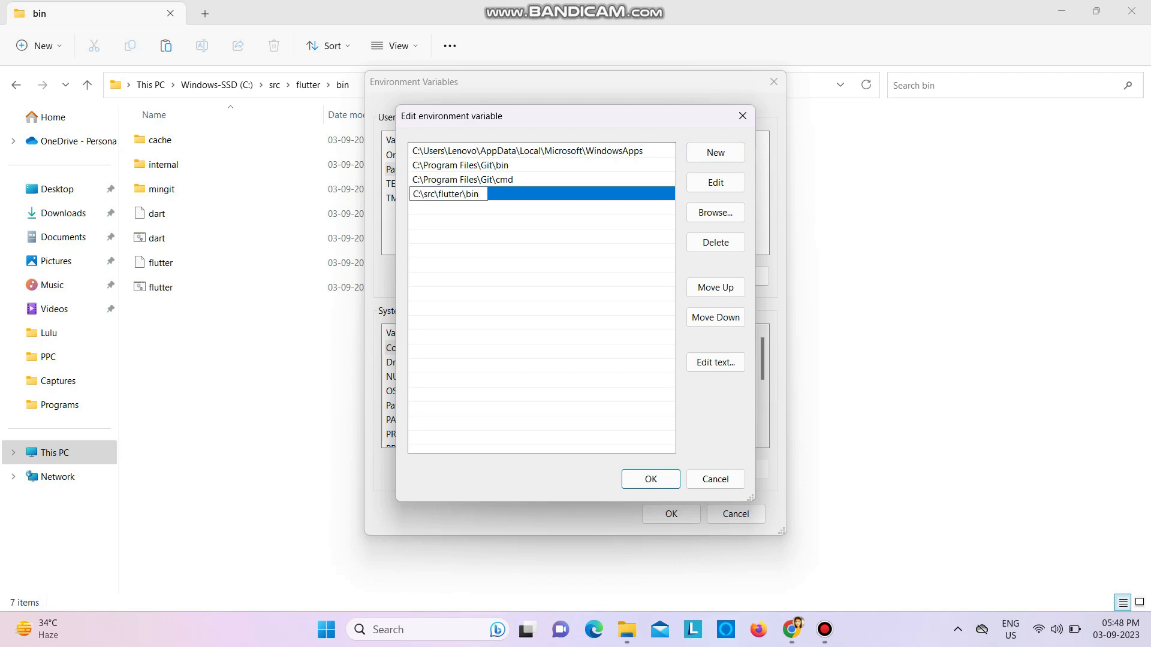
left_click(650, 479)
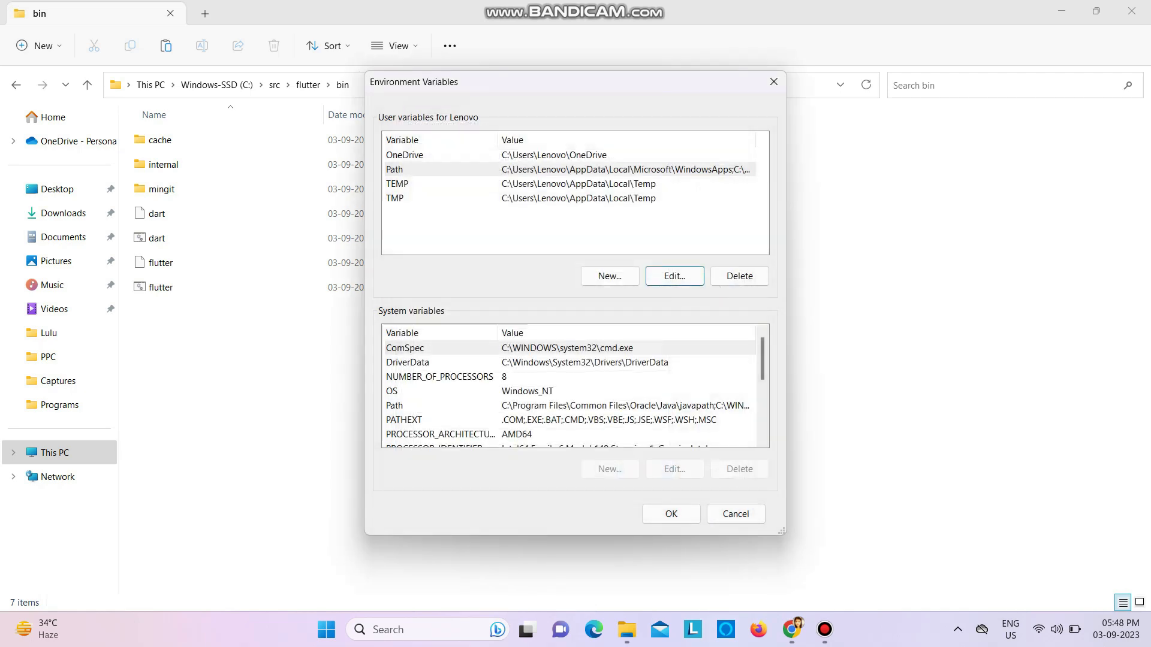
left_click(672, 514)
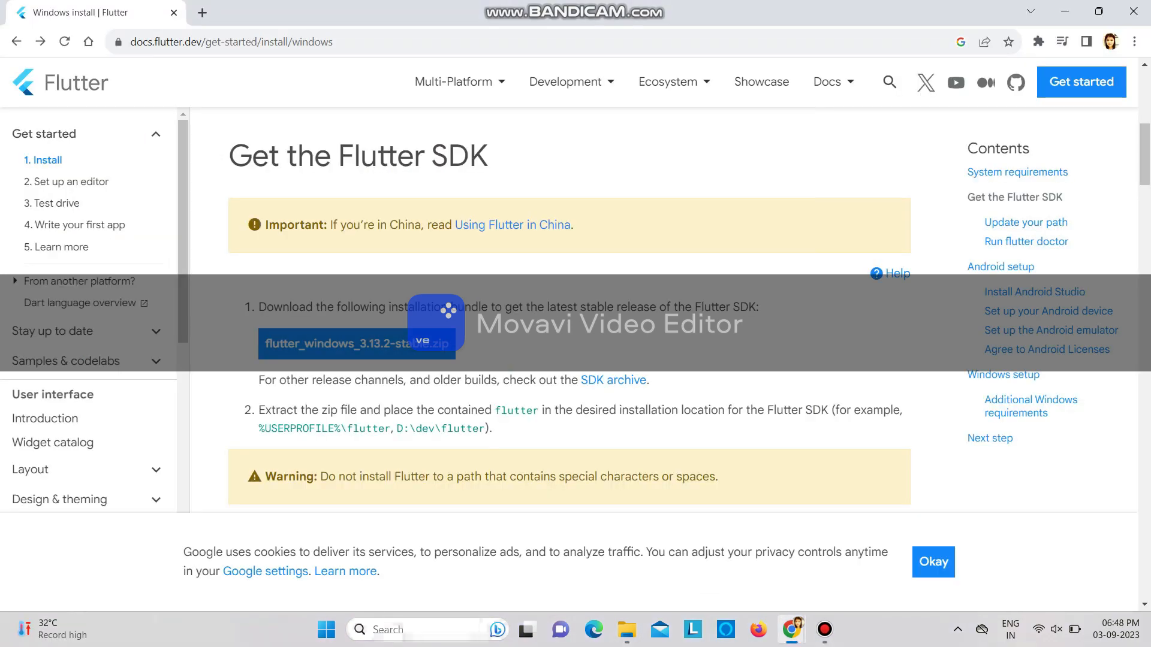
Open Command Prompt and run the command flutter doctor
left_click(442, 630)
type("cmd")
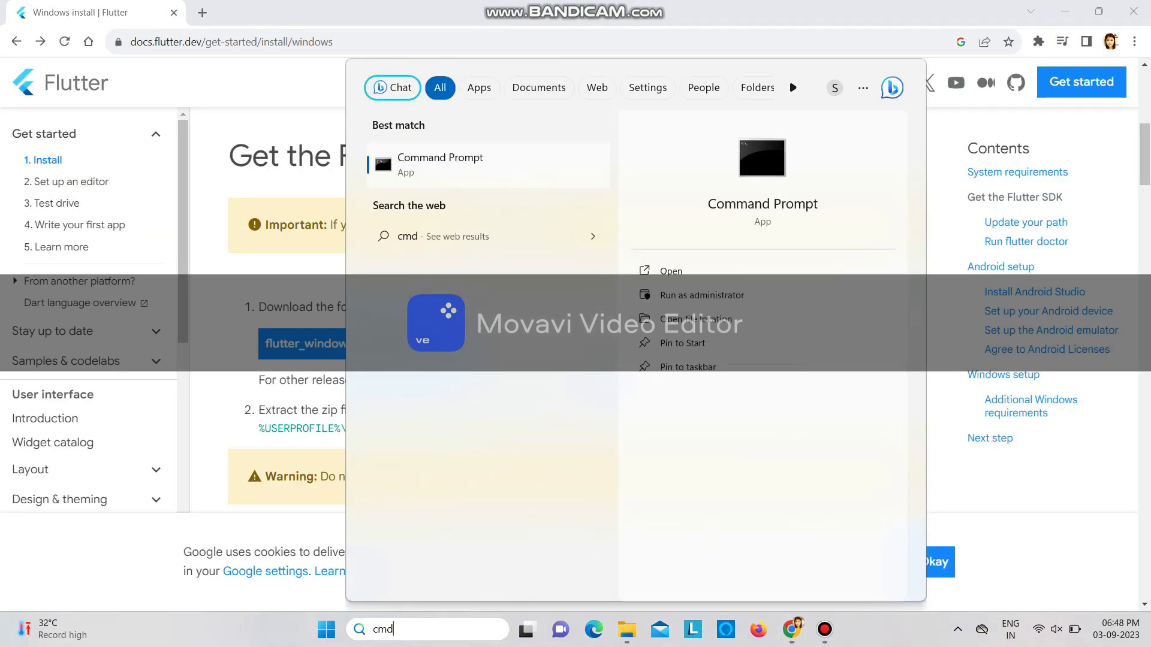
key("Return")
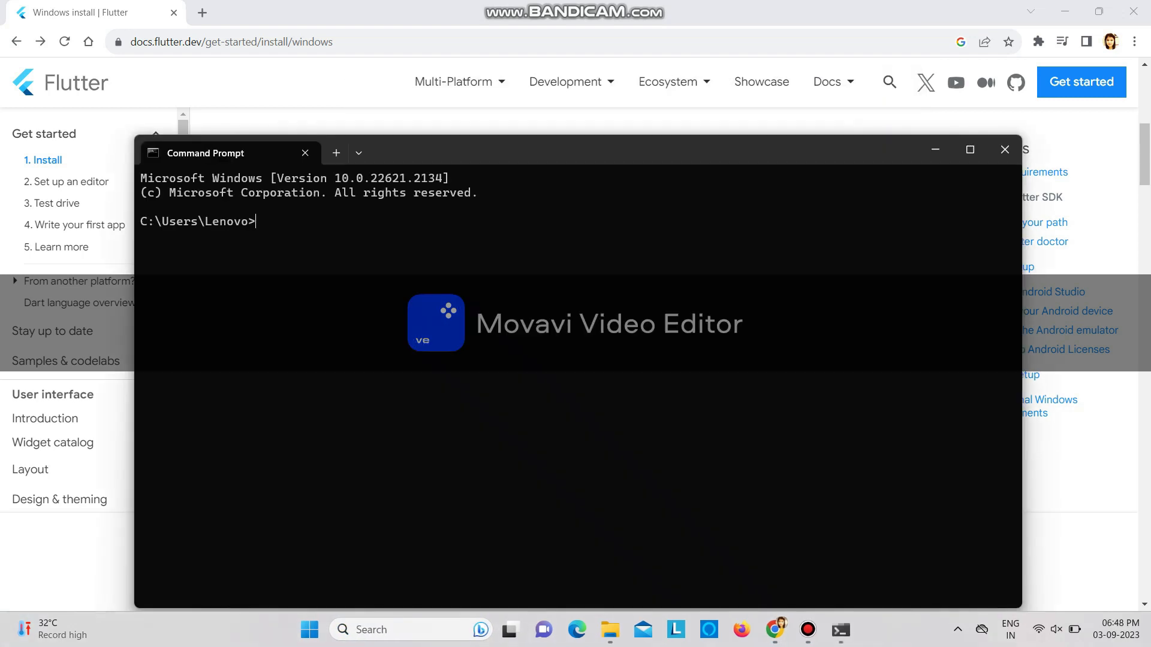
type("flutter doctor")
key("Return")
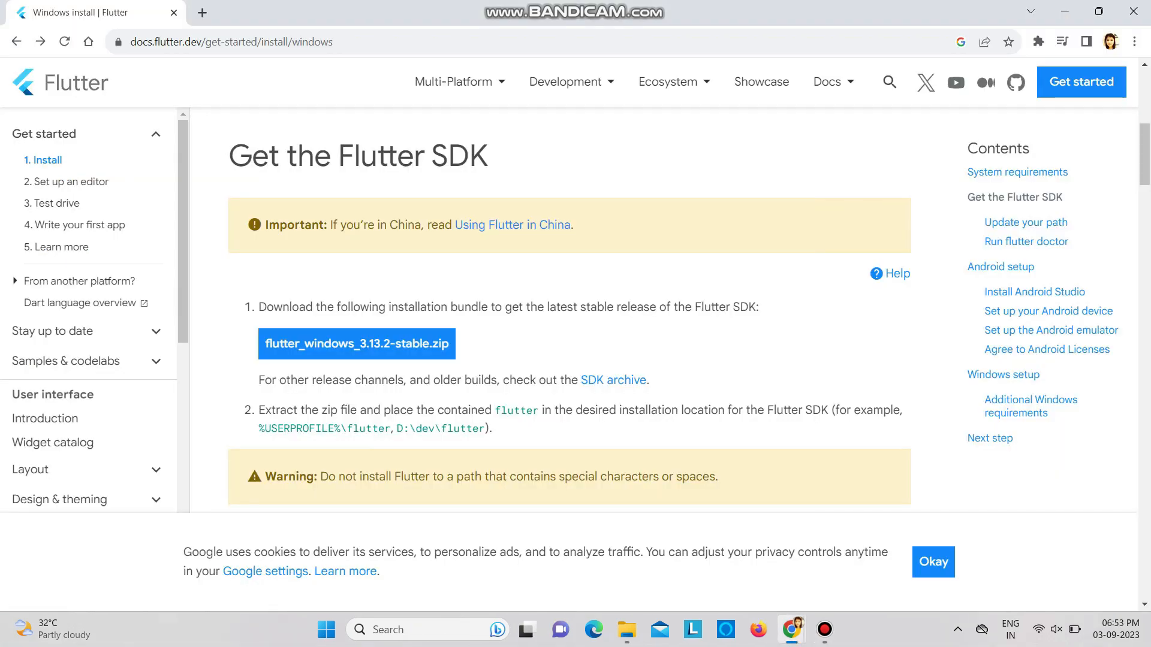
On the Flutter Windows install page, follow the Android Studio download link in the Install Android Studio section
scroll(569, 311, "down", 5)
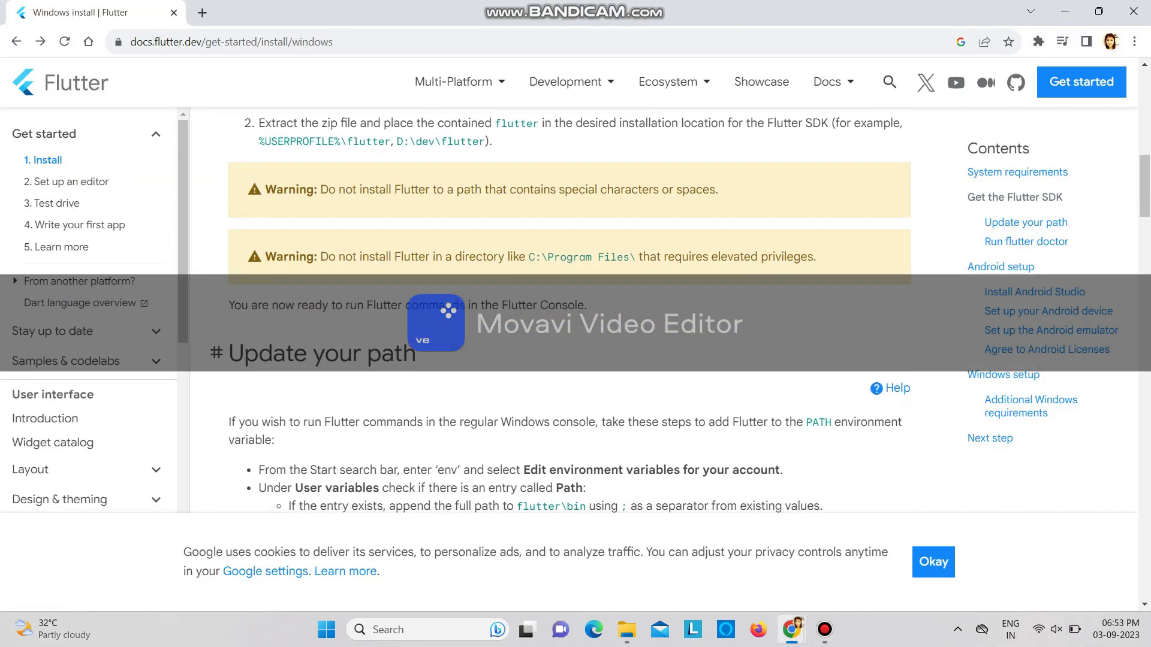
scroll(569, 312, "down", 3)
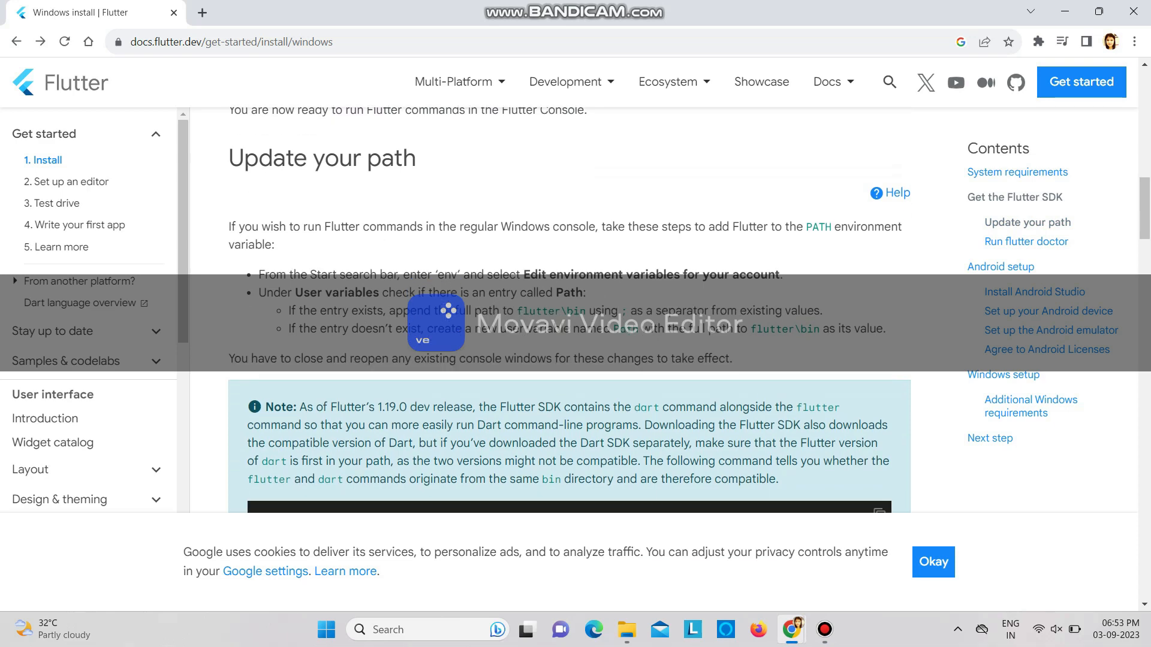
scroll(570, 311, "down", 3)
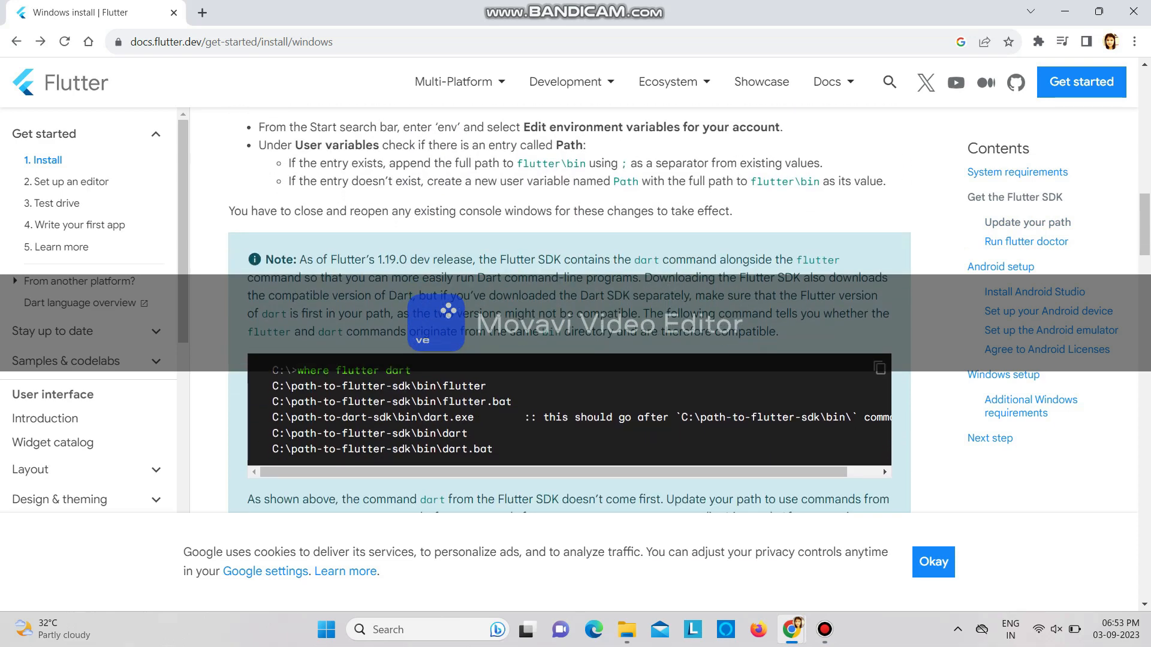
scroll(570, 311, "down", 7)
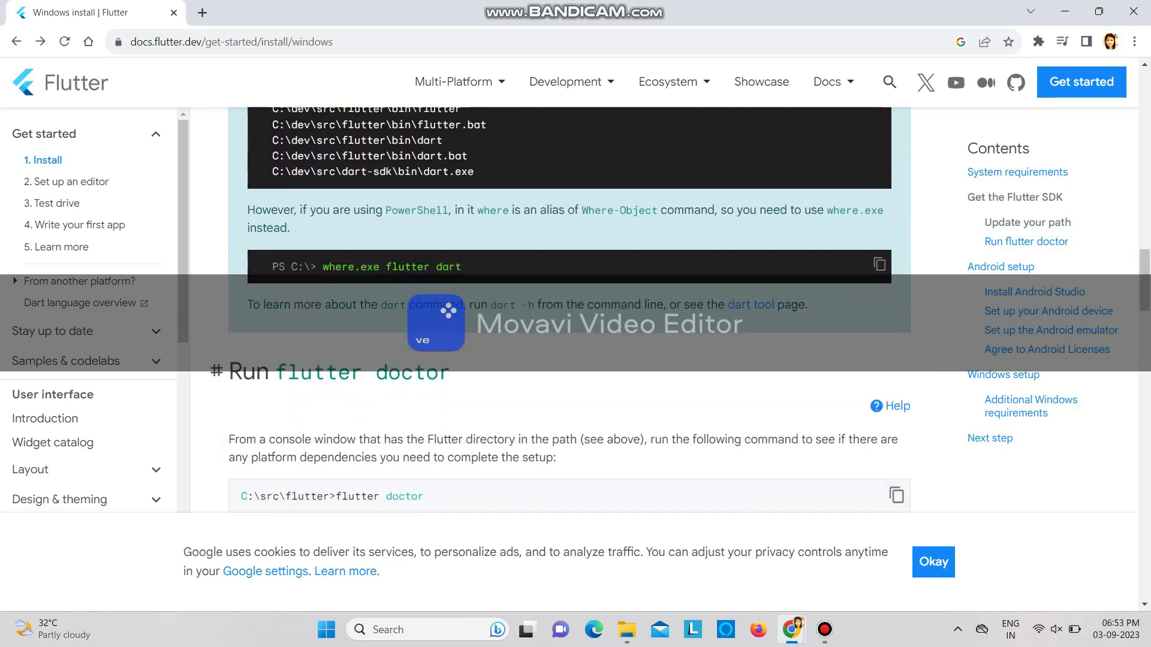
scroll(569, 311, "down", 10)
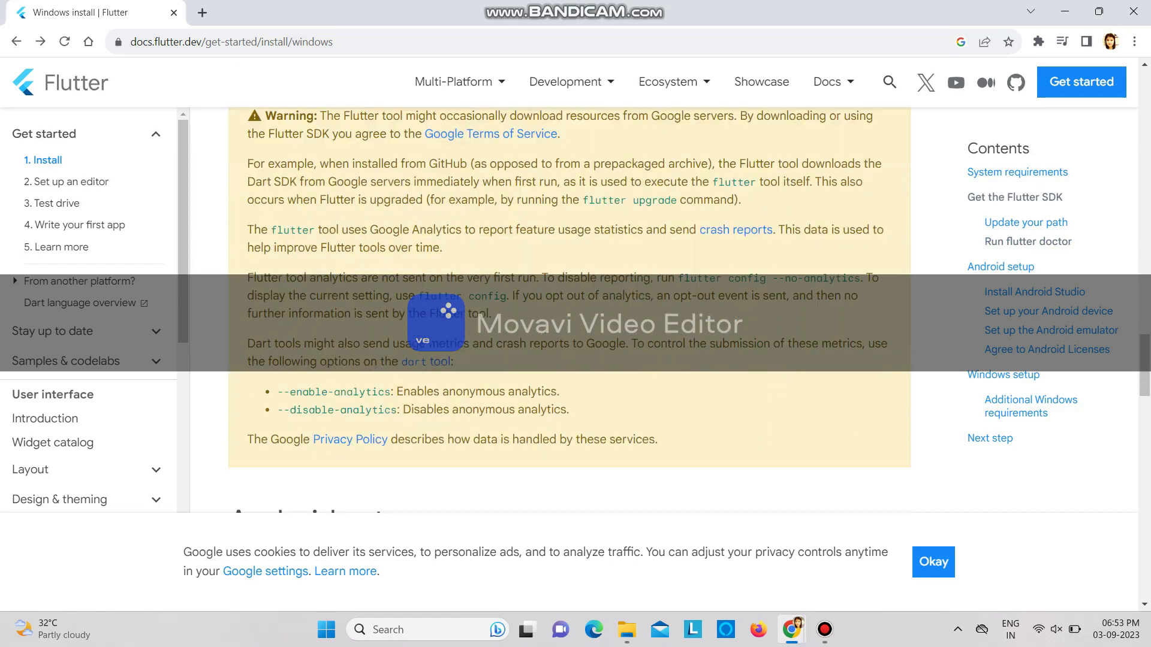
scroll(570, 311, "down", 8)
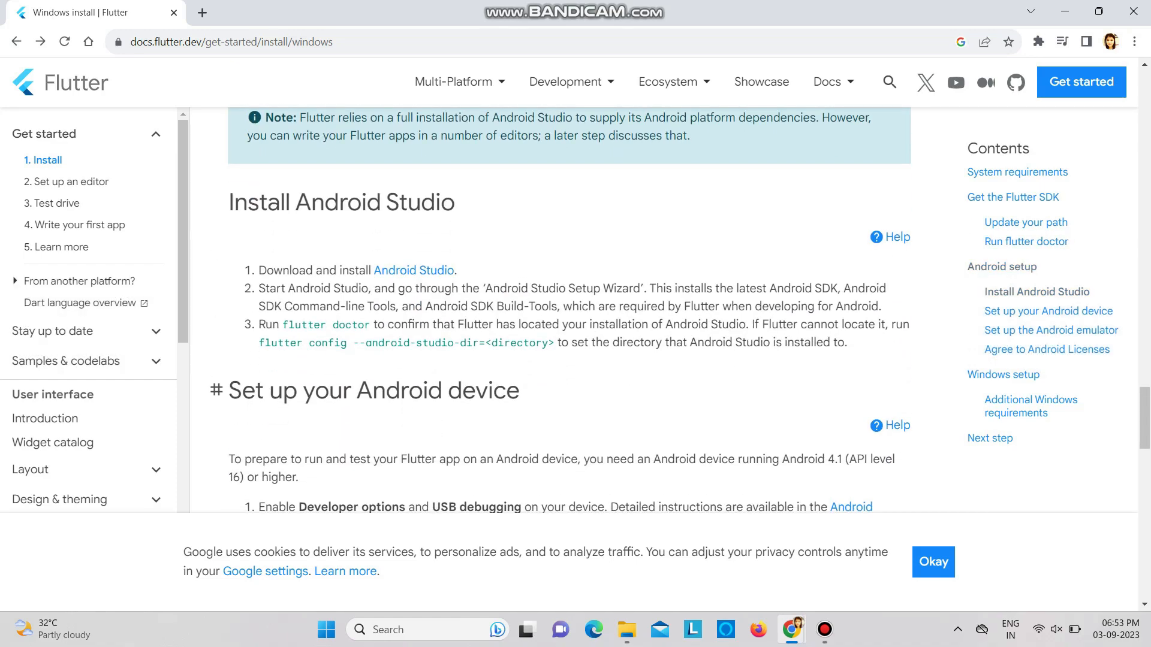
scroll(413, 270, "down", 3)
scroll(414, 269, "up", 4)
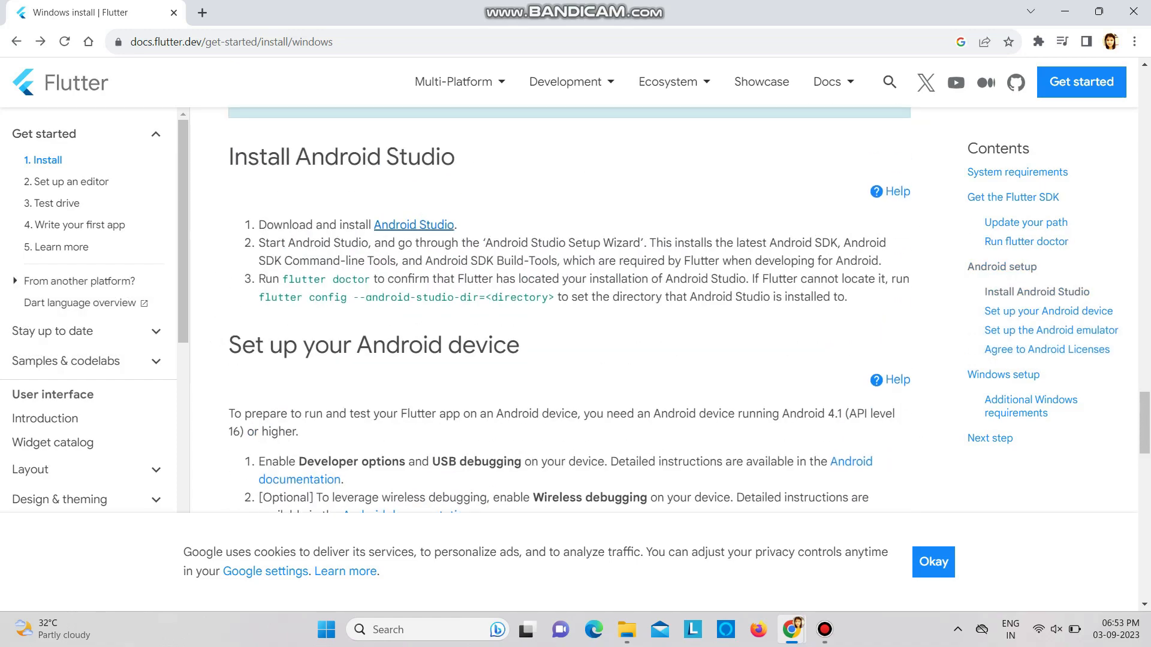
left_click(414, 225)
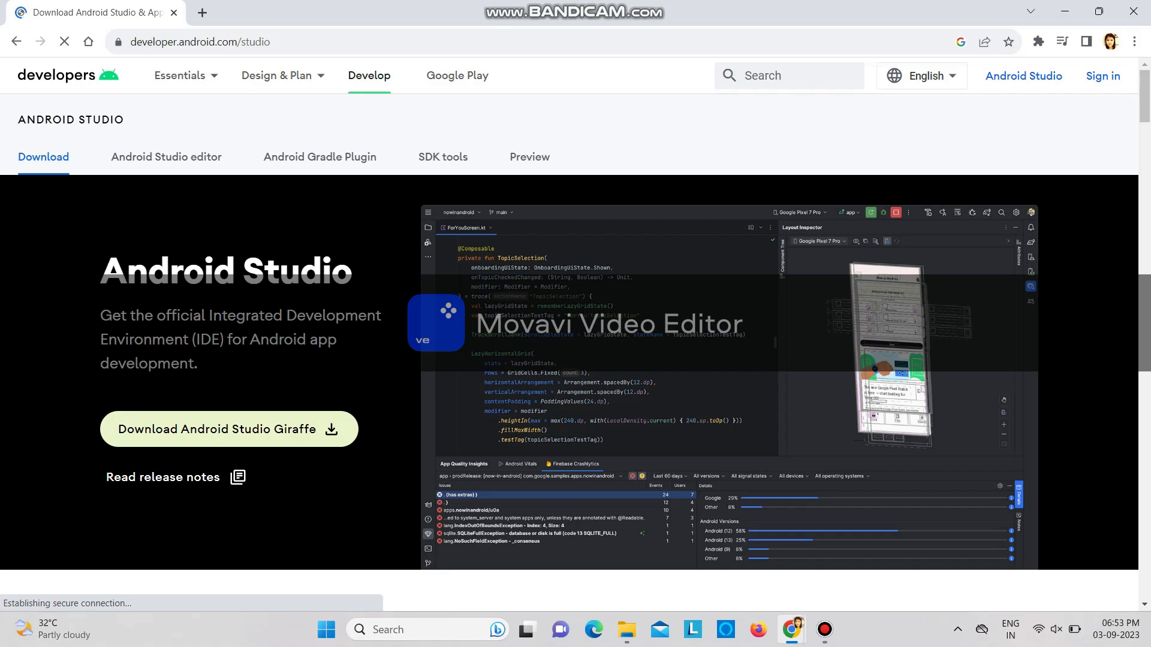
Request the Android Studio Giraffe download and agree to its terms and conditions
left_click(229, 429)
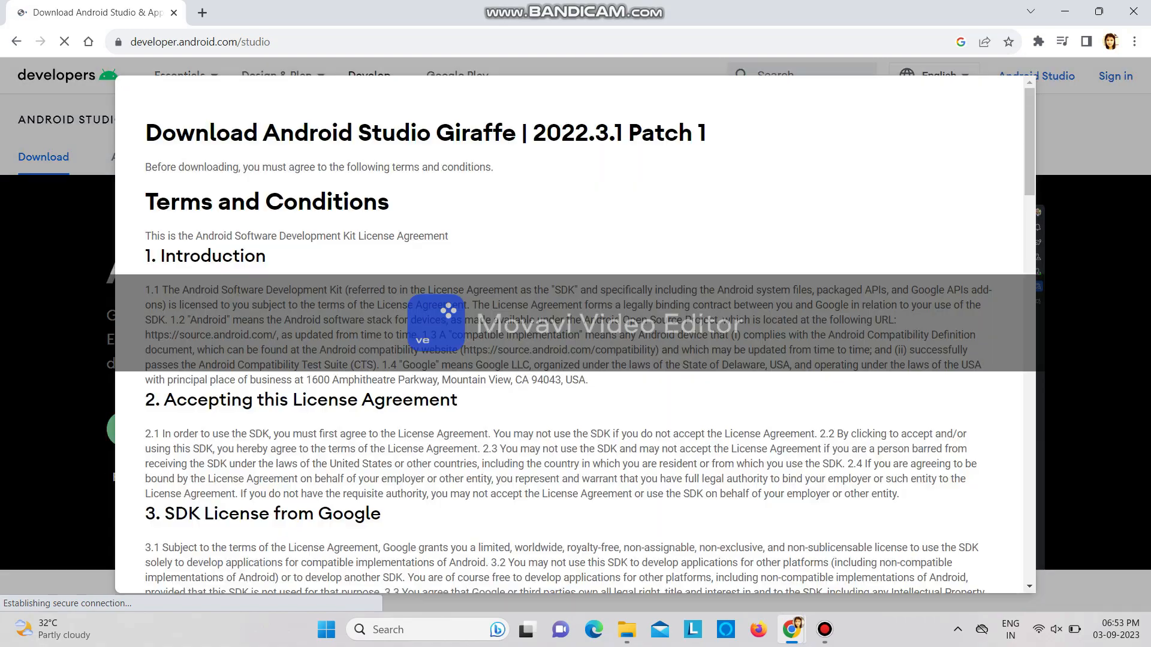
scroll(576, 336, "down", 20)
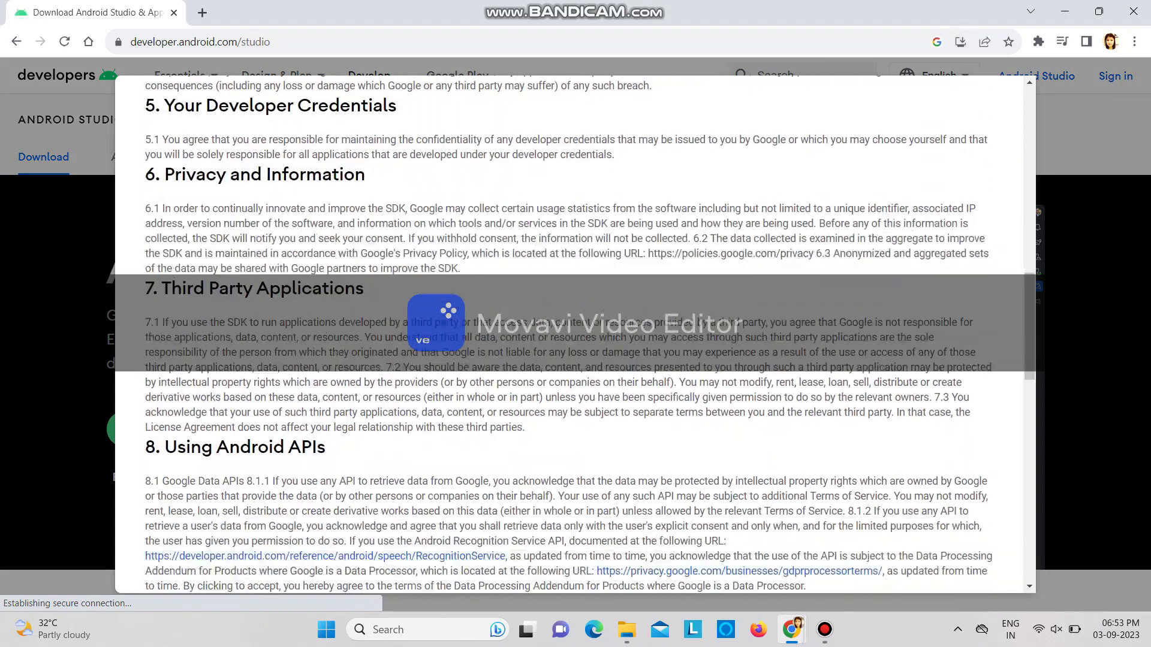
scroll(576, 335, "down", 2)
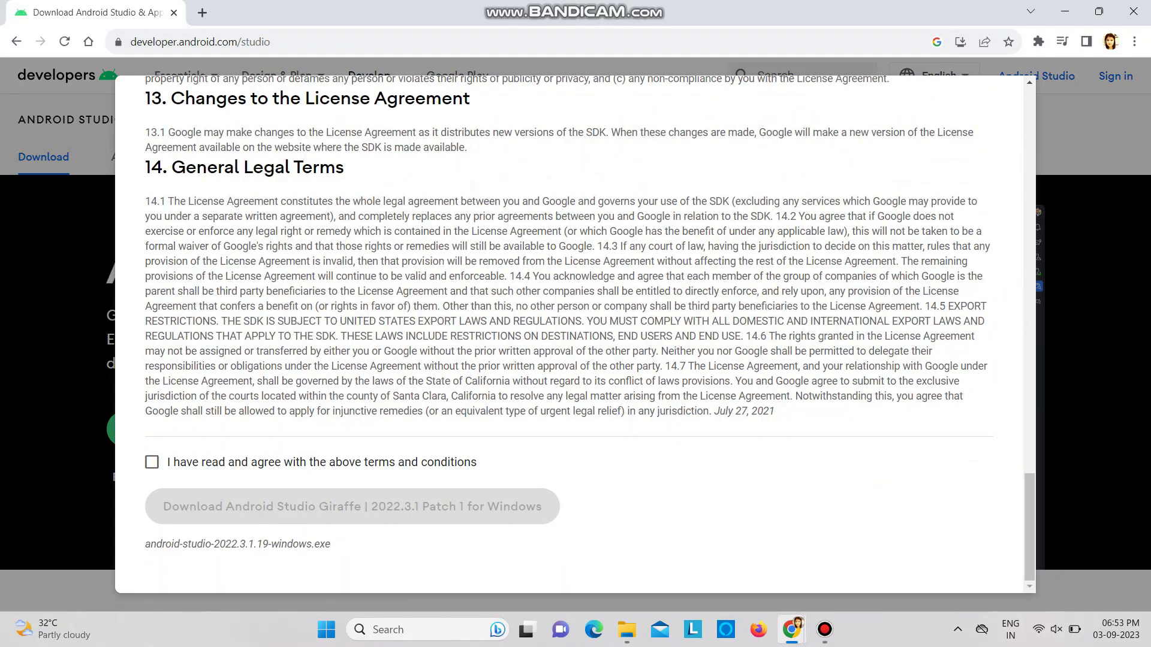
left_click(152, 463)
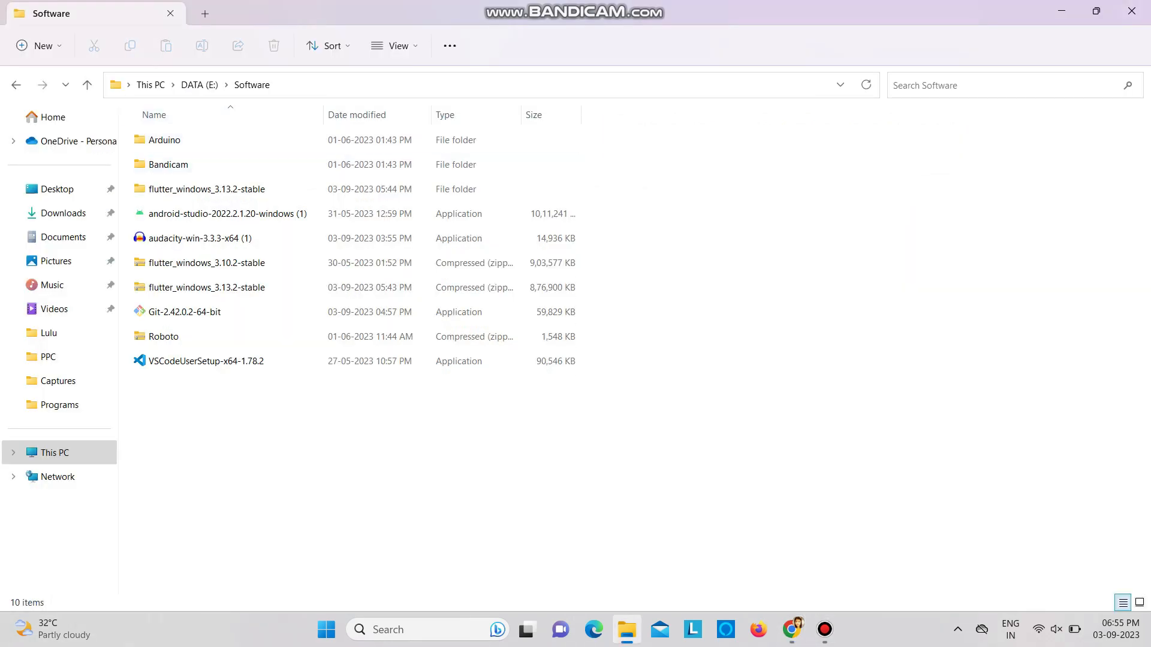
Run the android-studio-2022.2.1.20-windows (1) installer from E:\Software and install it with the default components, location and Start Menu folder
left_click(228, 213)
left_click(228, 213)
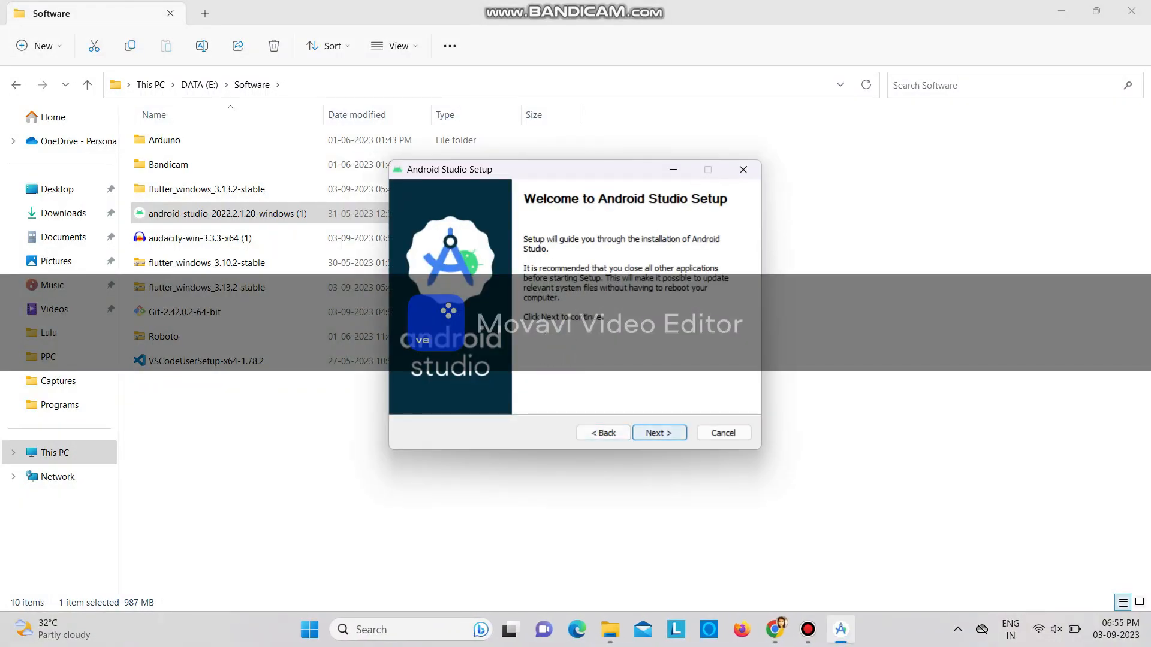
left_click(658, 433)
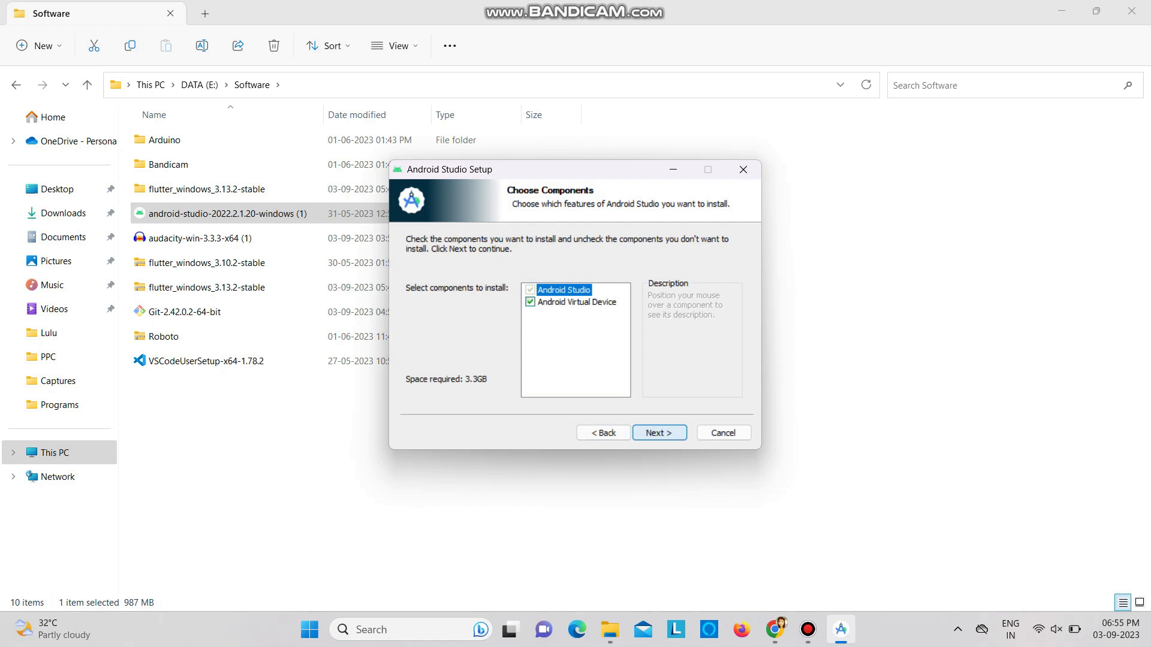
key("Return")
key("Return")
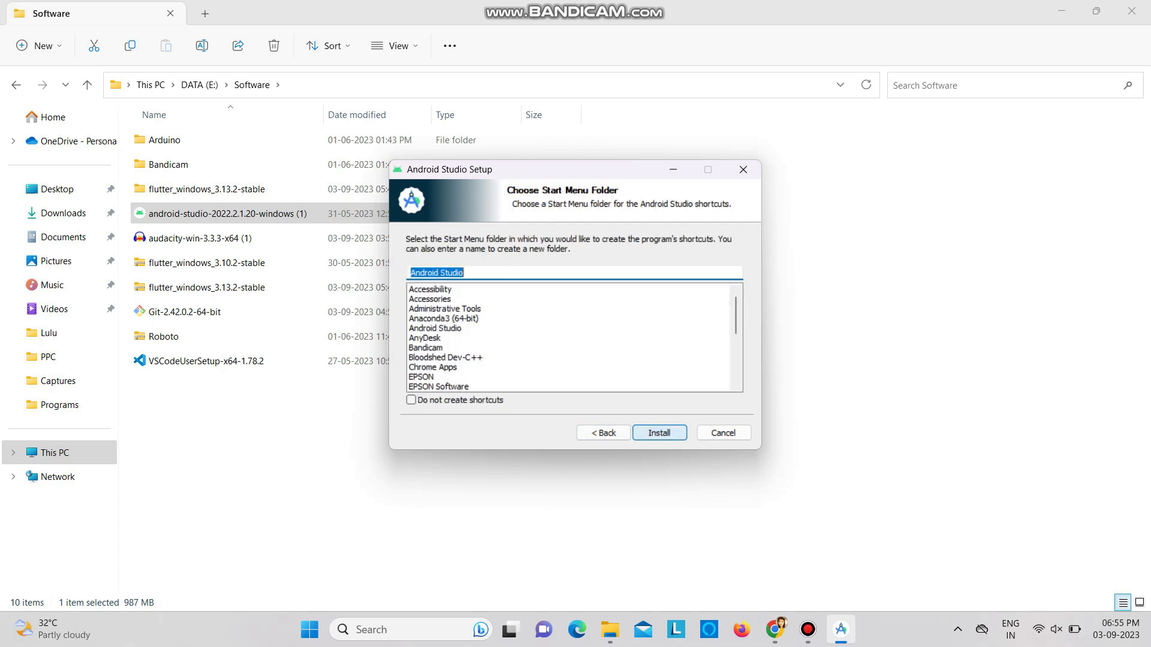
key("Return")
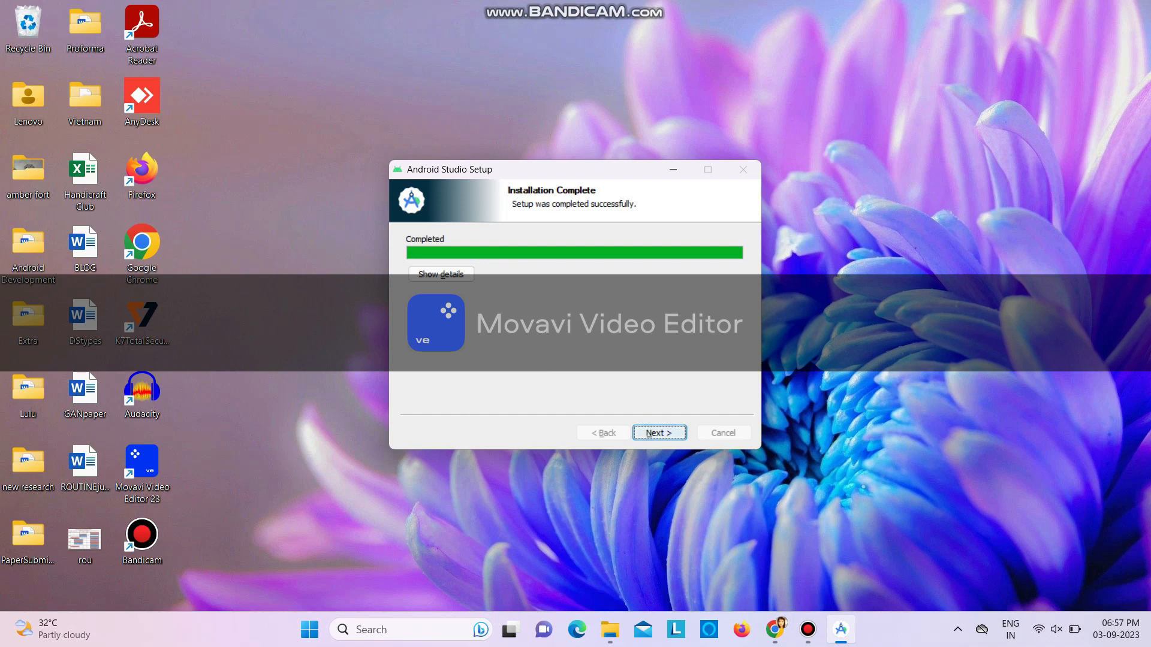
Finish Android Studio Setup with Start Android Studio enabled and bring up the launched program
left_click(659, 433)
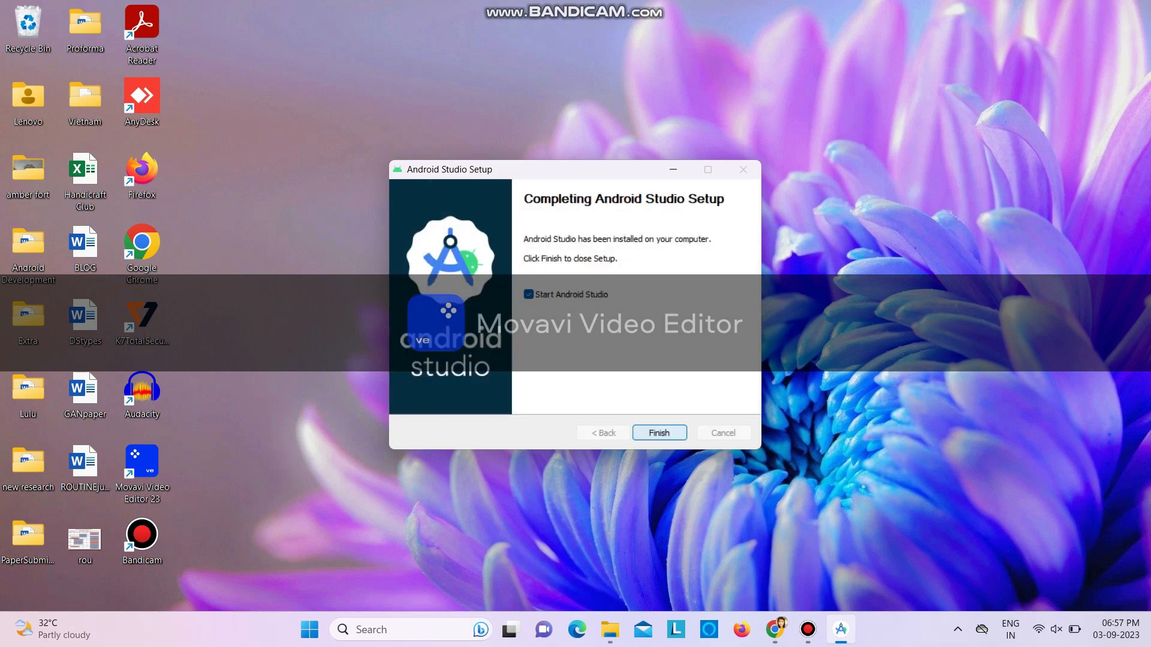
left_click(659, 432)
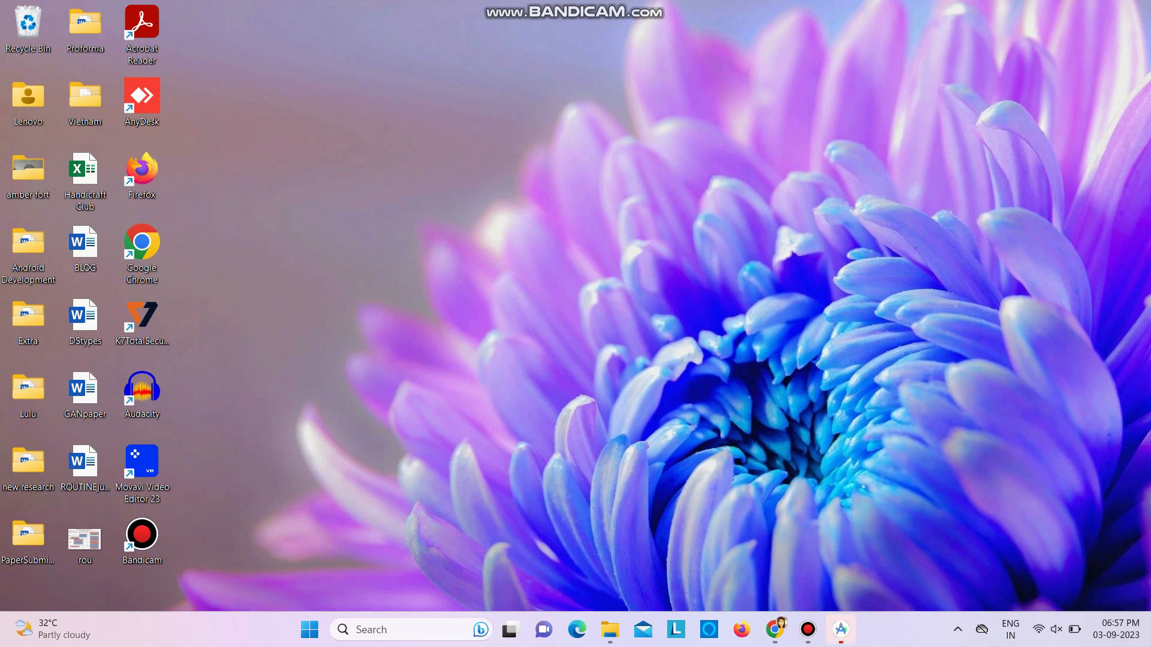
left_click(841, 629)
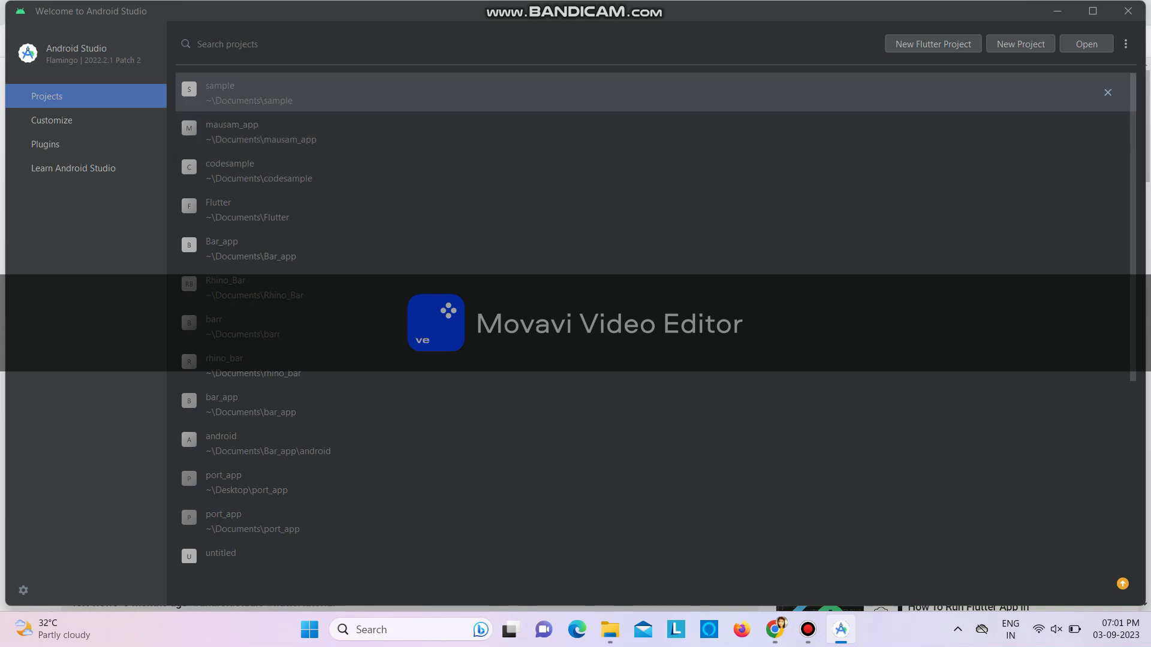
Search the Android Studio plugin marketplace for flutter, and view the Customize and Learn Android Studio pages
left_click(46, 144)
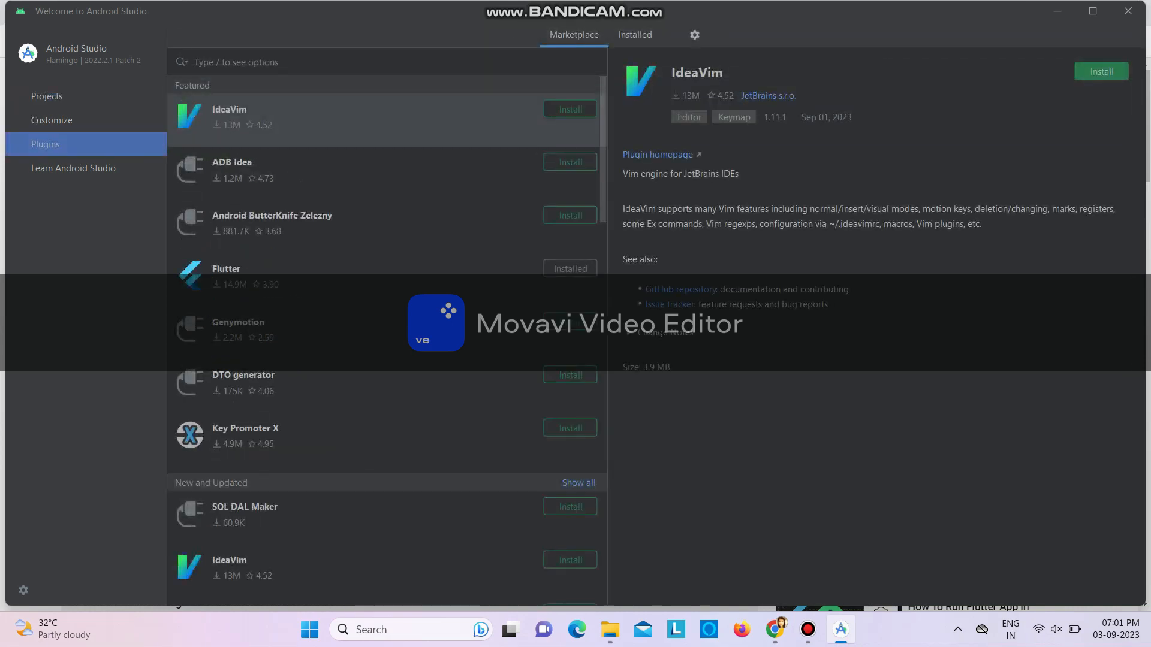
type("flutter")
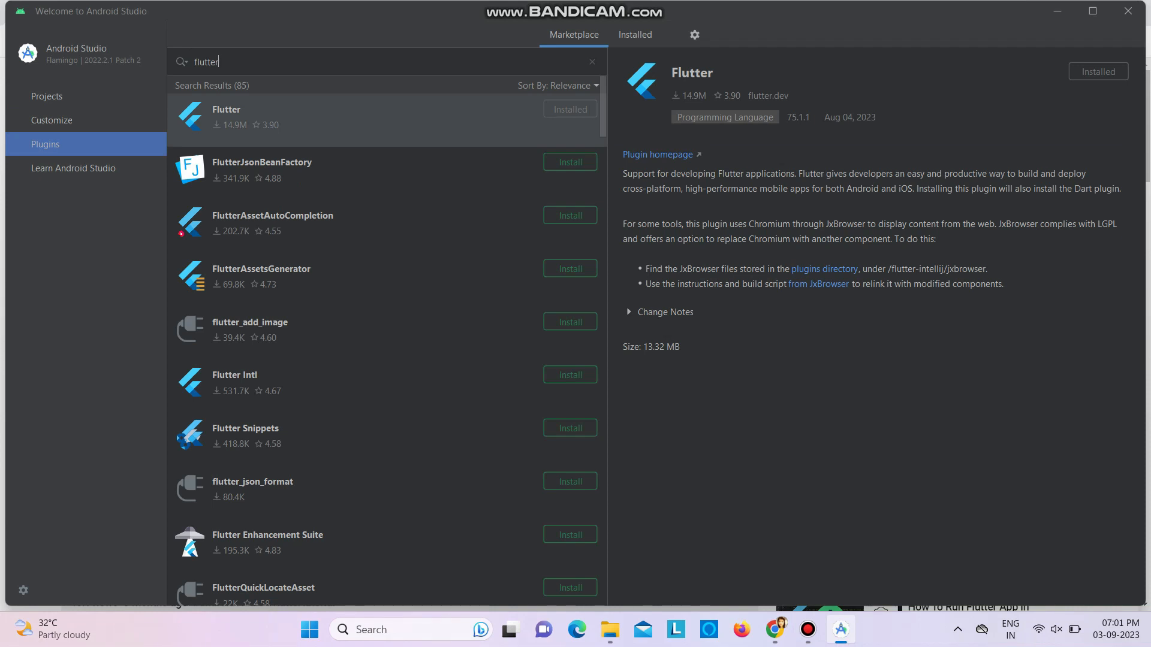
left_click(51, 120)
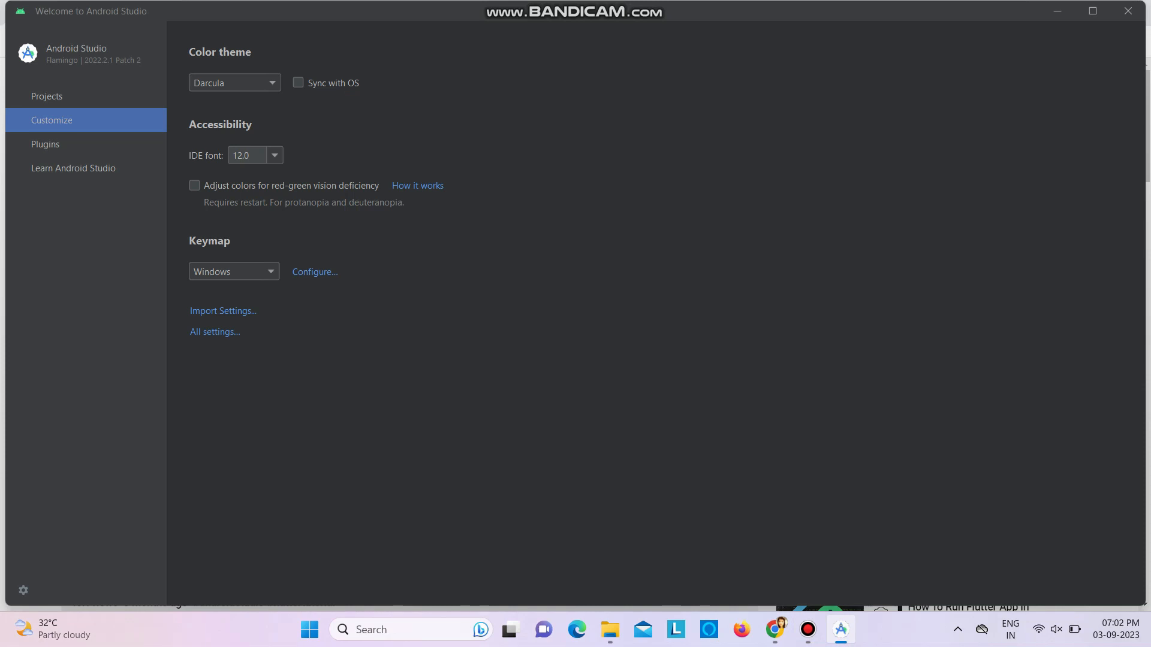
left_click(73, 169)
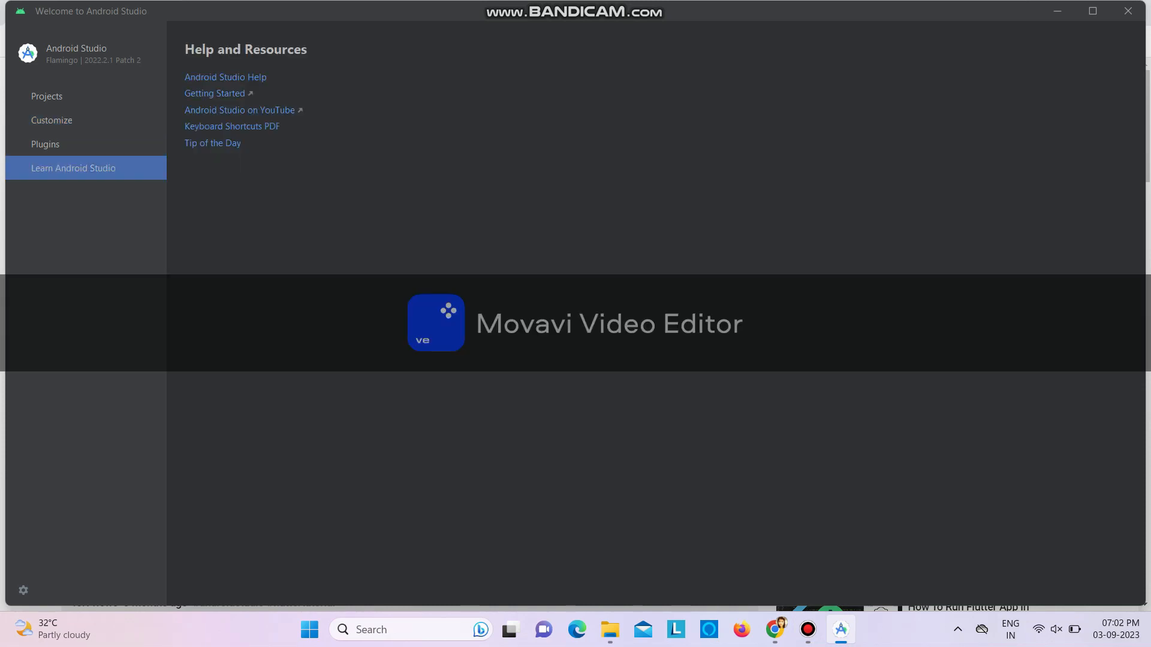
Install the Google Web Driver and Google Play services SDK tools from the Android SDK settings
left_click(52, 120)
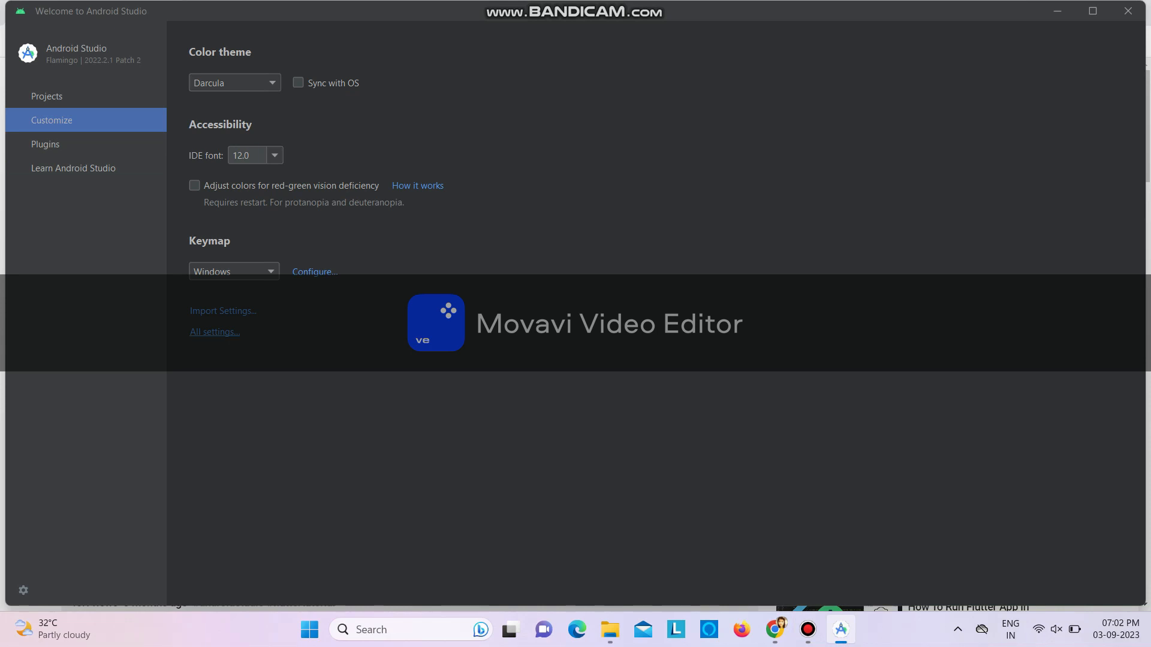
left_click(214, 332)
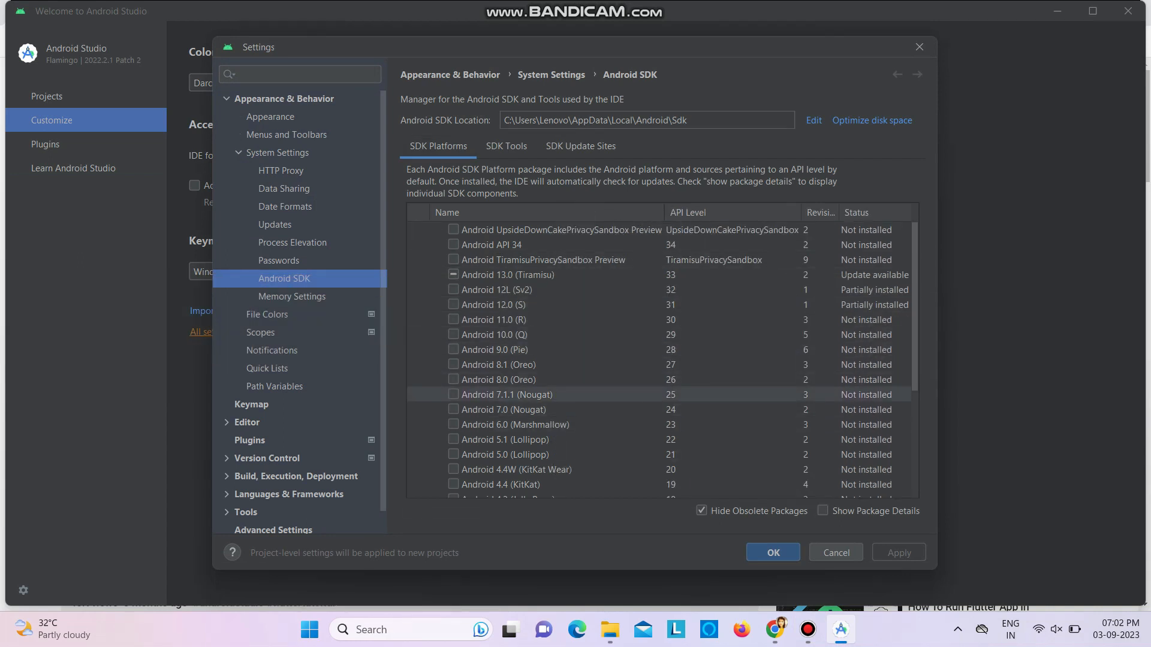
left_click(506, 146)
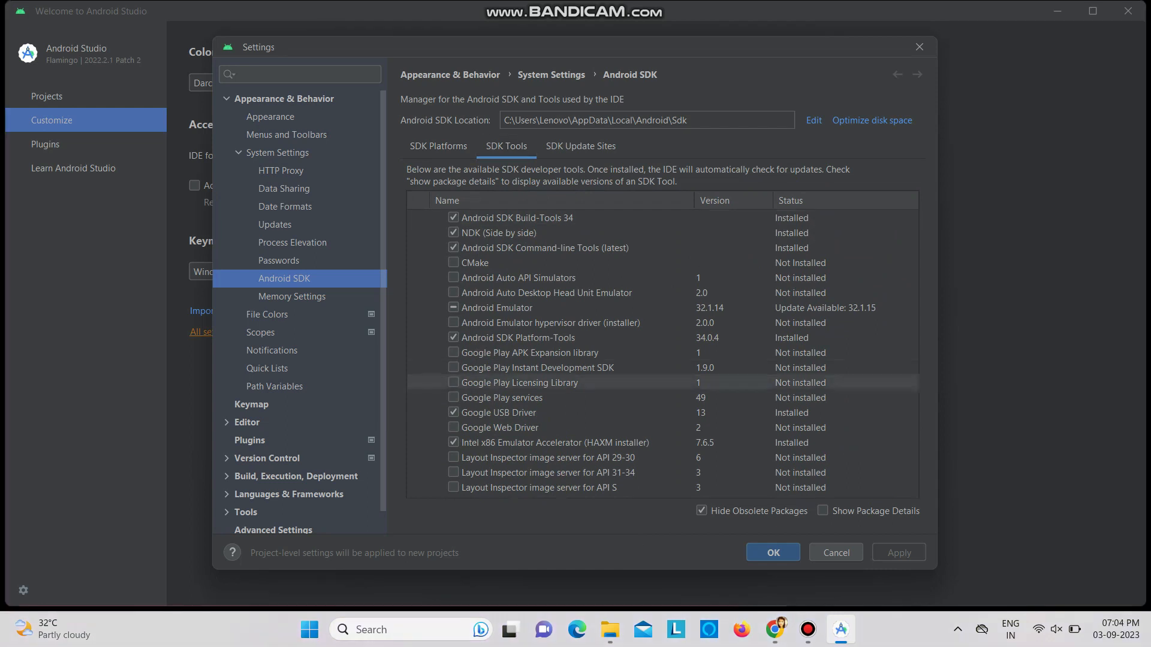
left_click(500, 427)
left_click(454, 428)
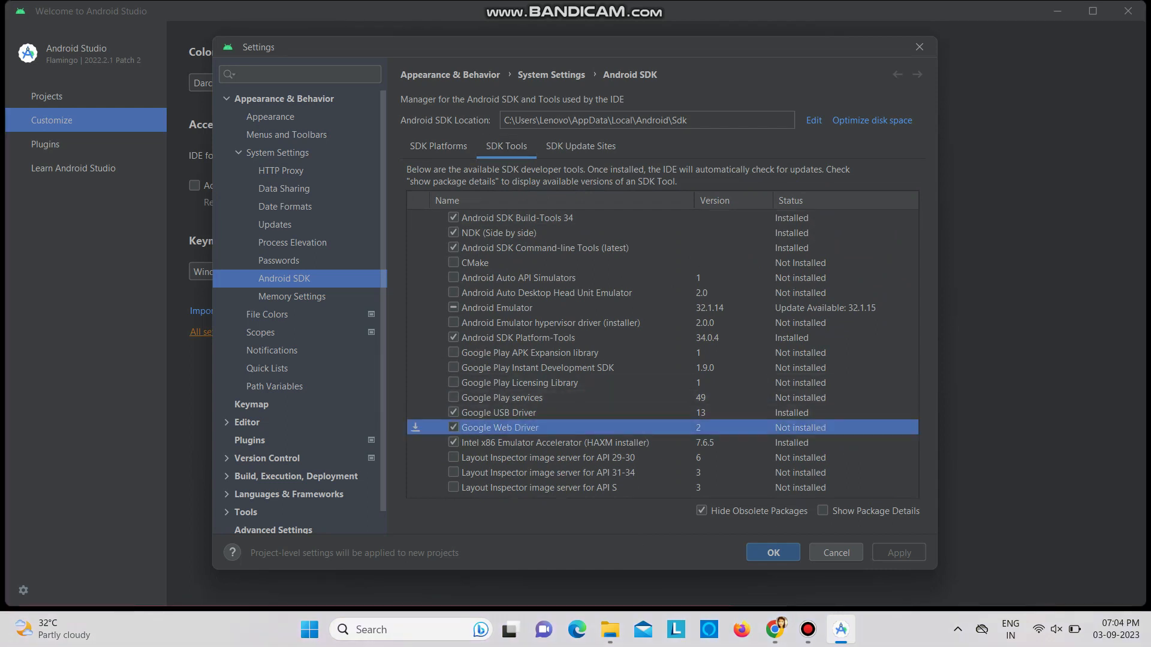
left_click(453, 397)
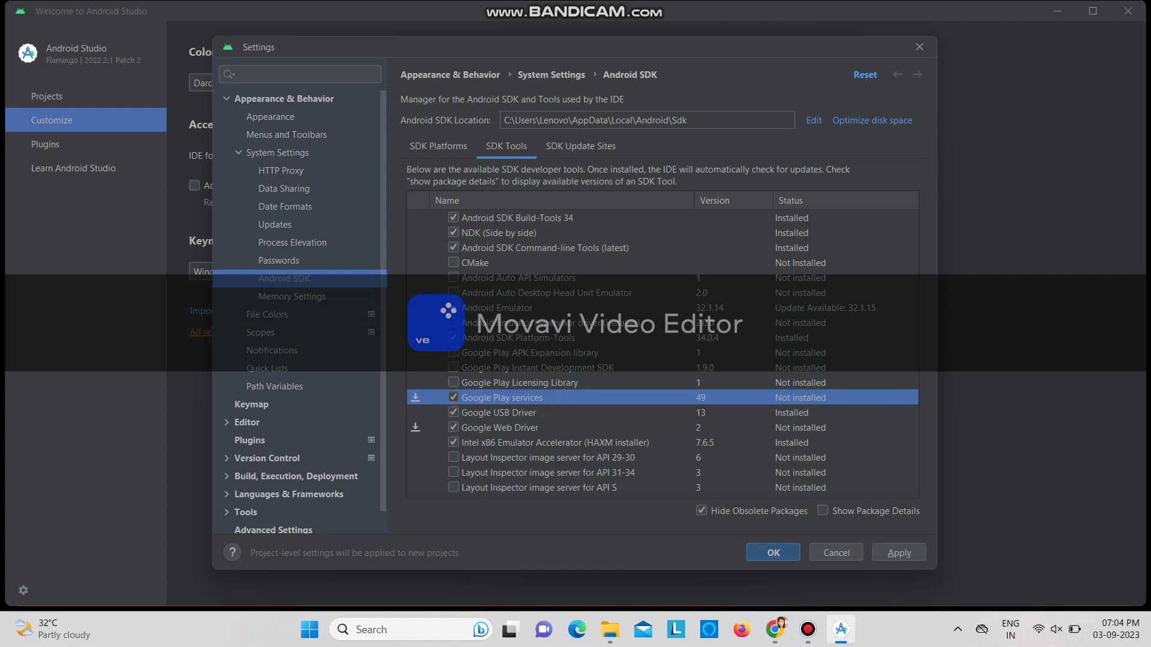
key("Return")
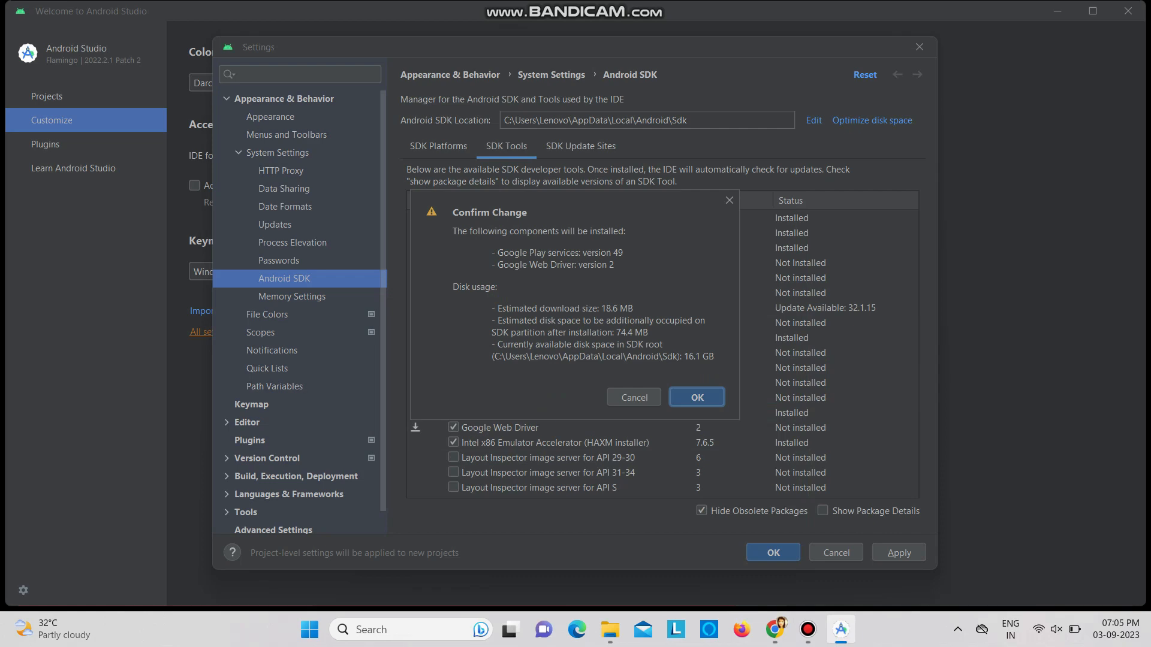
key("Return")
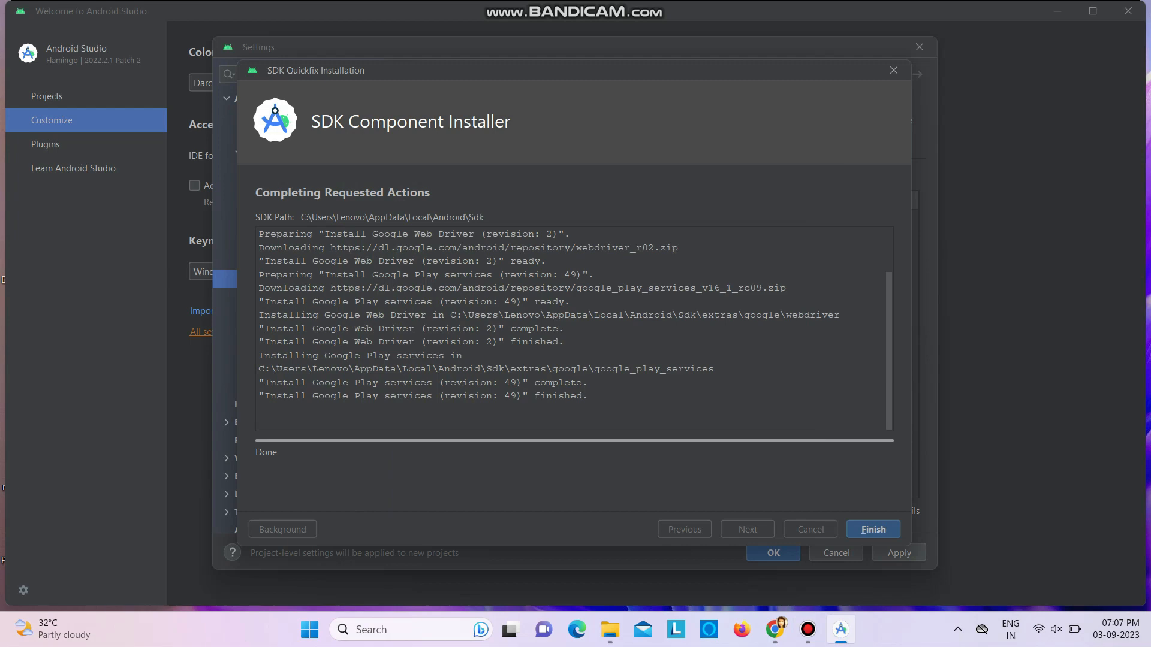
key("Return")
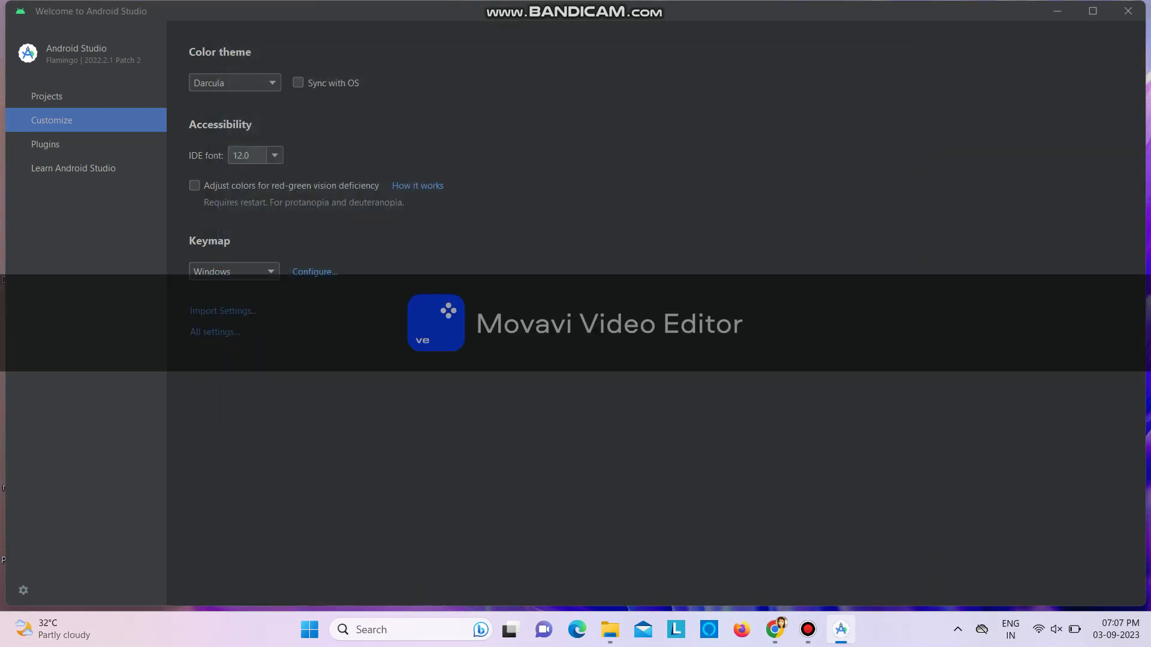
Start a new Flutter project using the Flutter SDK path C:\src\flutter
left_click(47, 96)
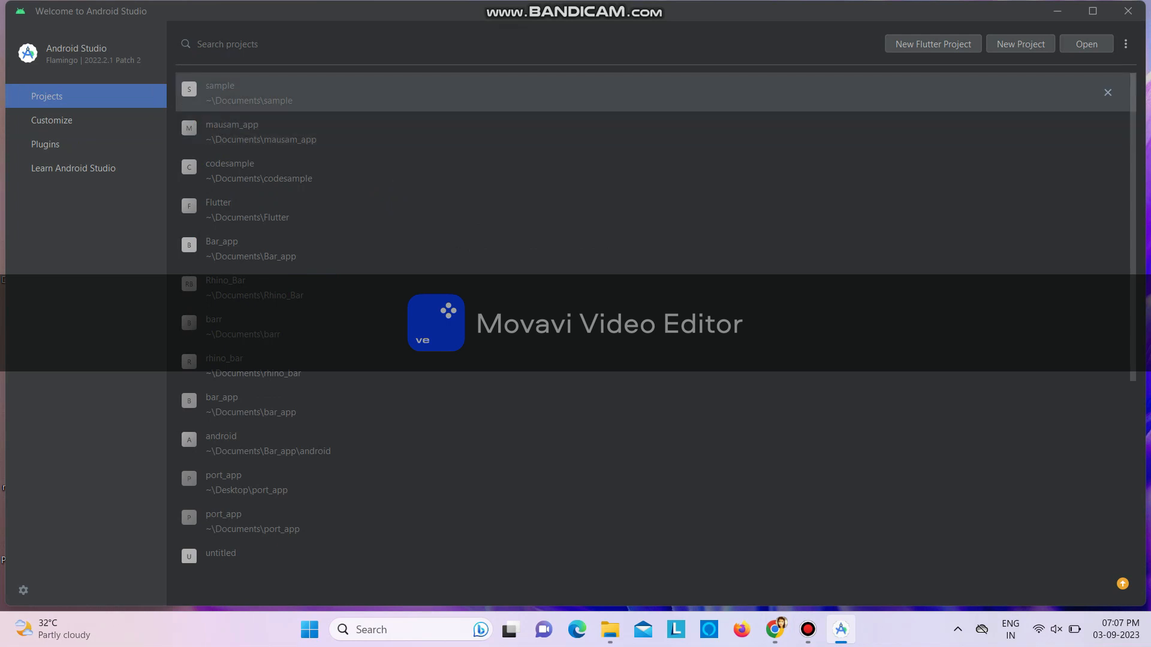
left_click(932, 44)
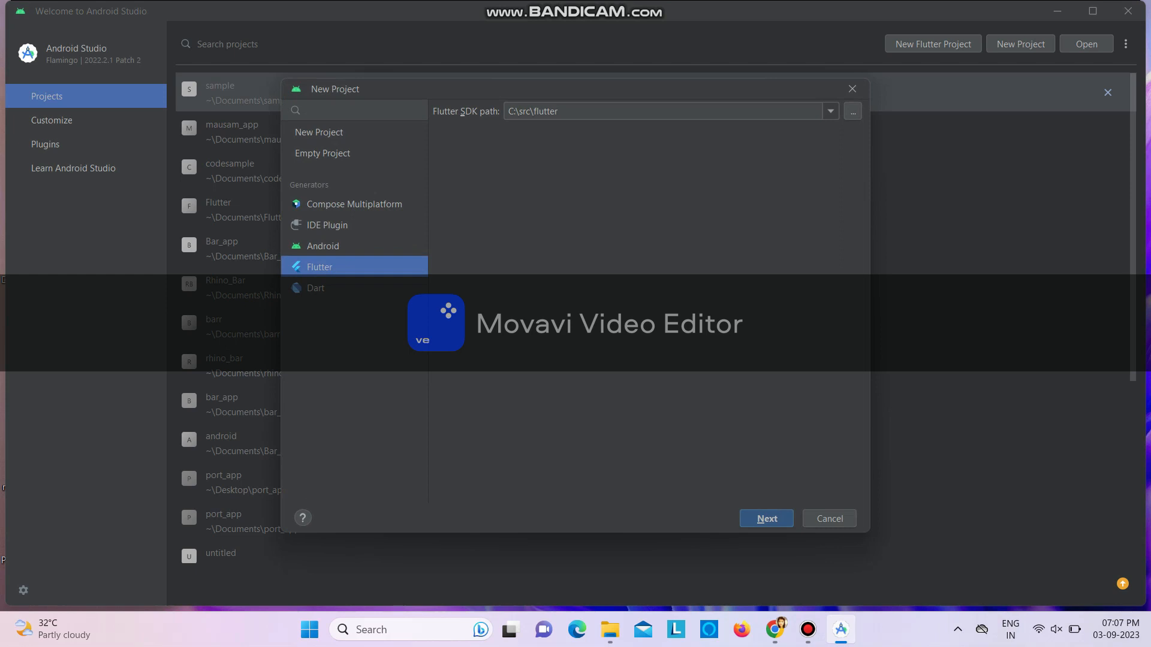
left_click(830, 111)
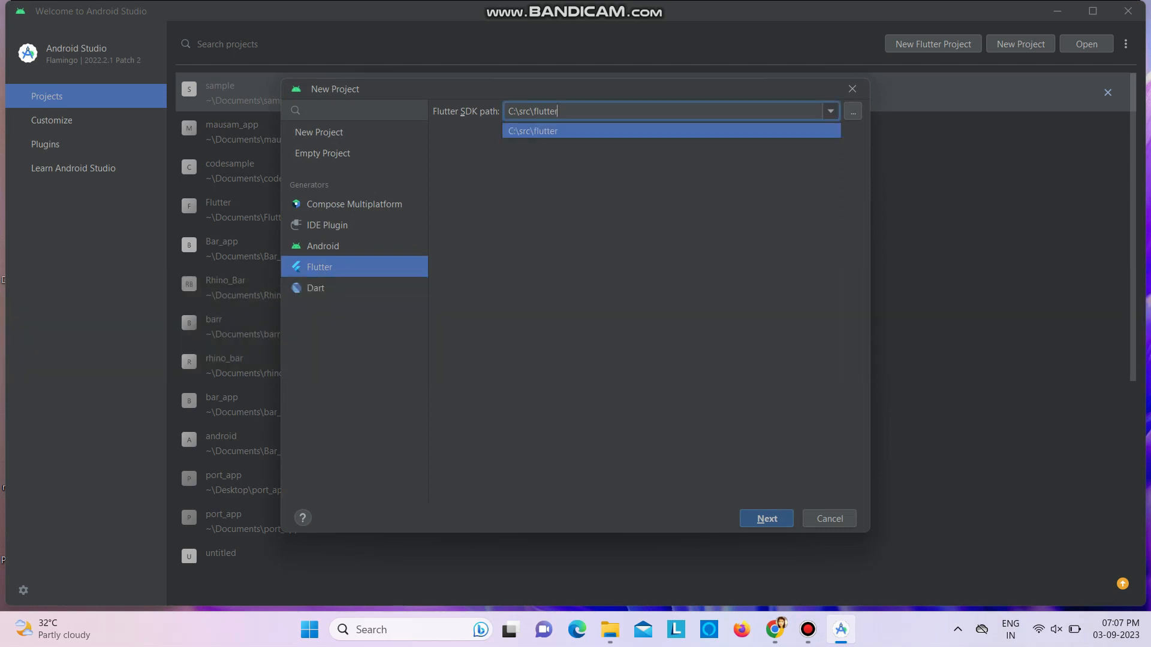
key("Return")
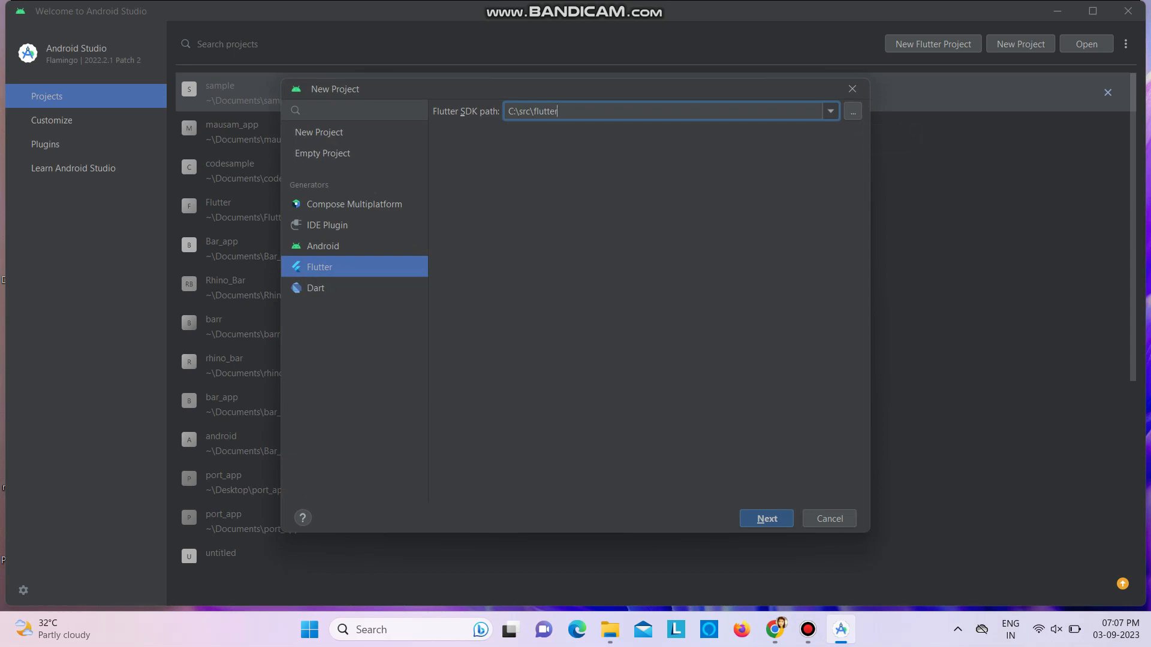
key("Return")
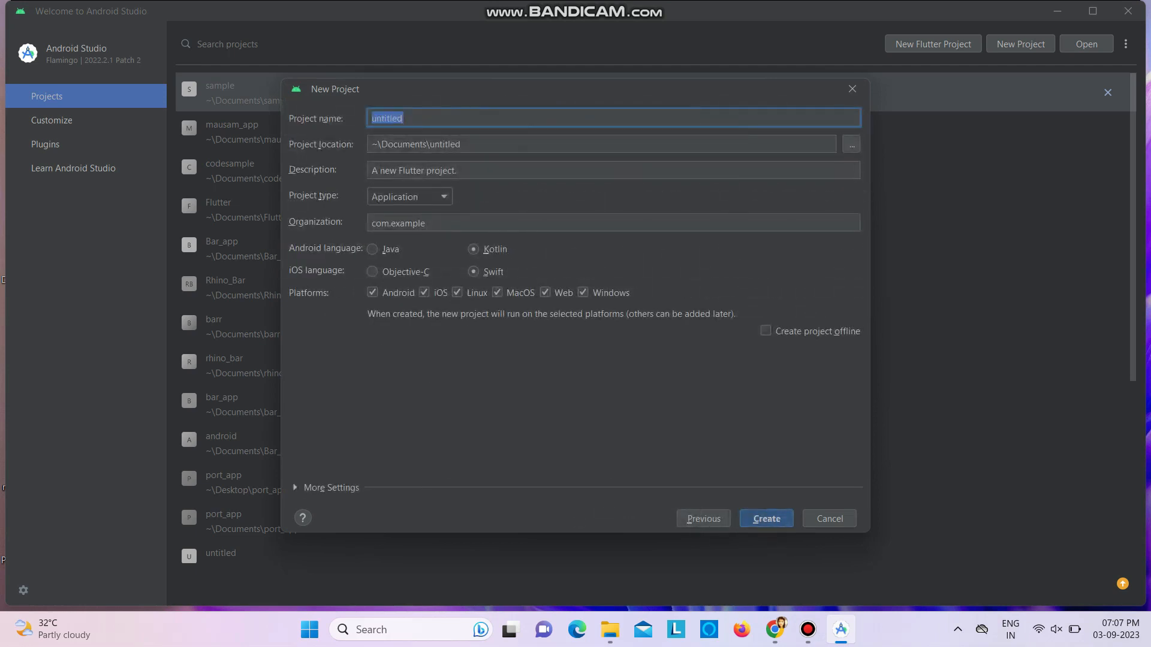
Name the Flutter project first_app, create it with the default options, and dismiss the Tip of the Day
type("fi")
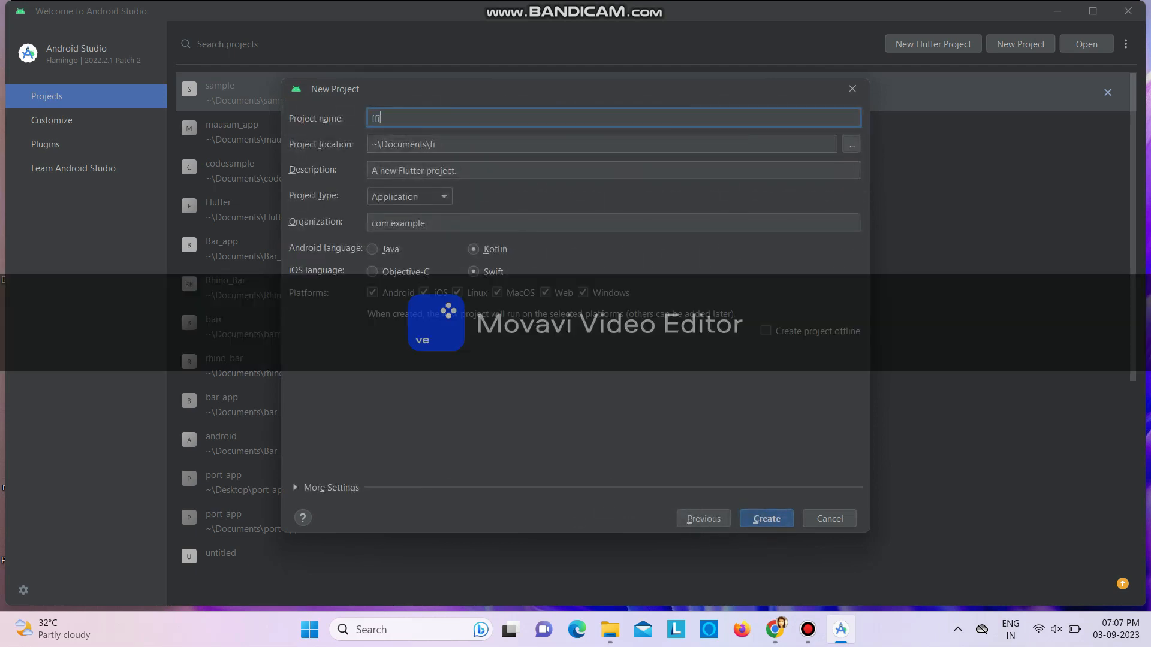
type("rst_app")
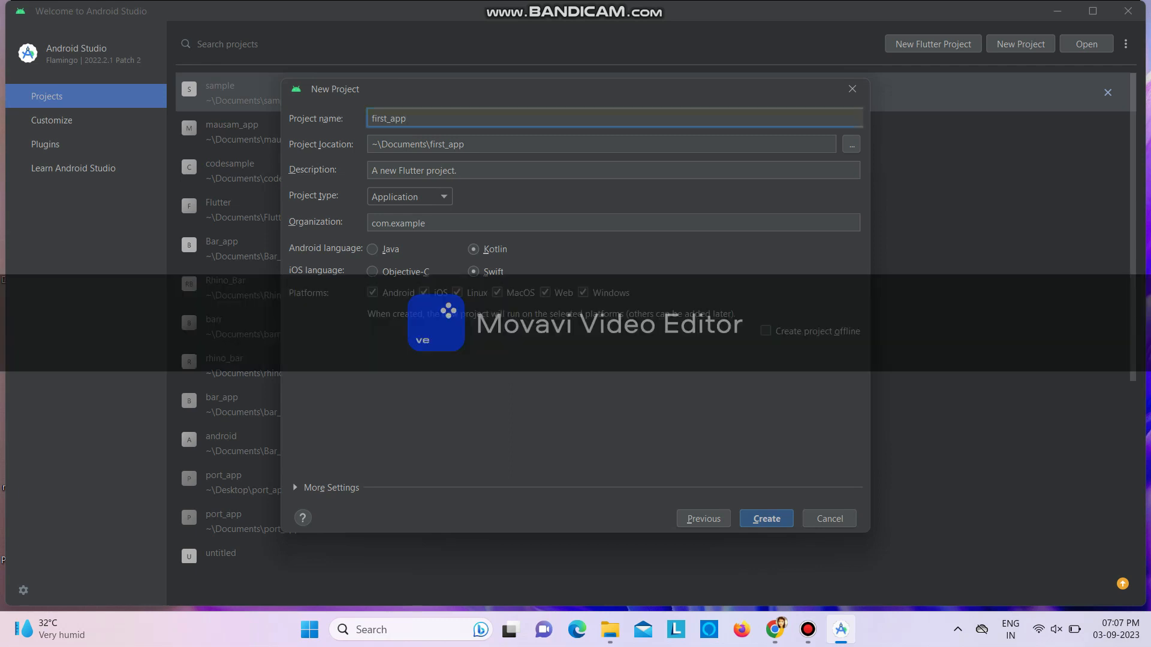
key("Return")
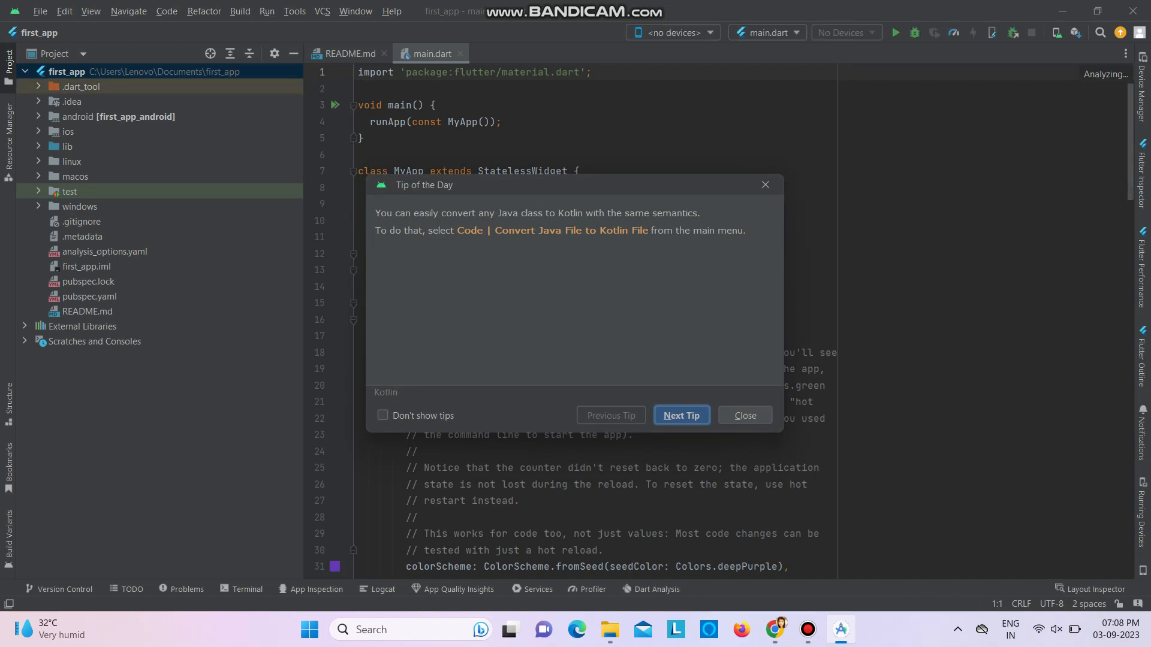
left_click(746, 415)
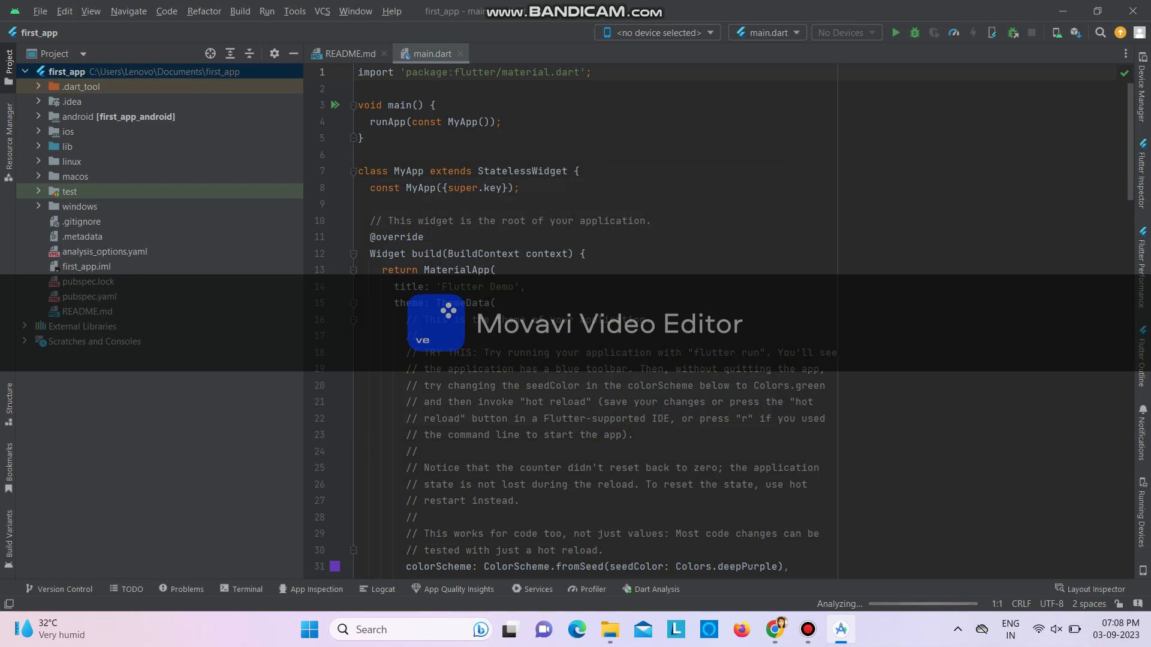
Select the lib folder without moving it, and narrow the project tree to widen the main.dart editor
left_click_drag(68, 146, 72, 162)
key("Escape")
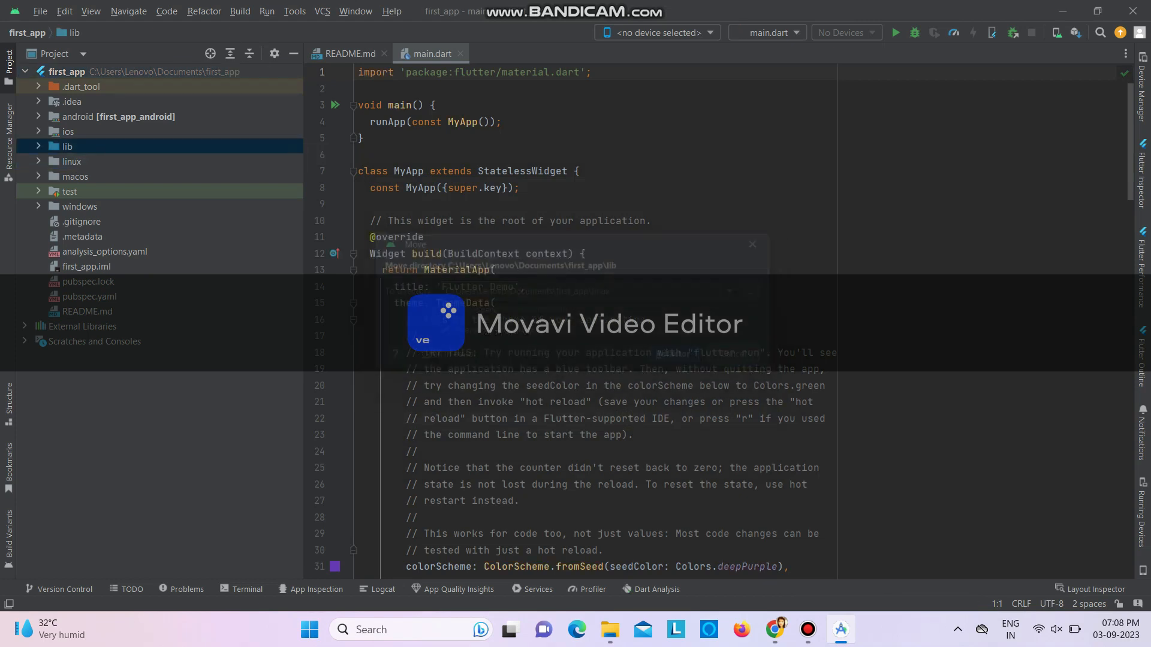
left_click_drag(304, 324, 215, 324)
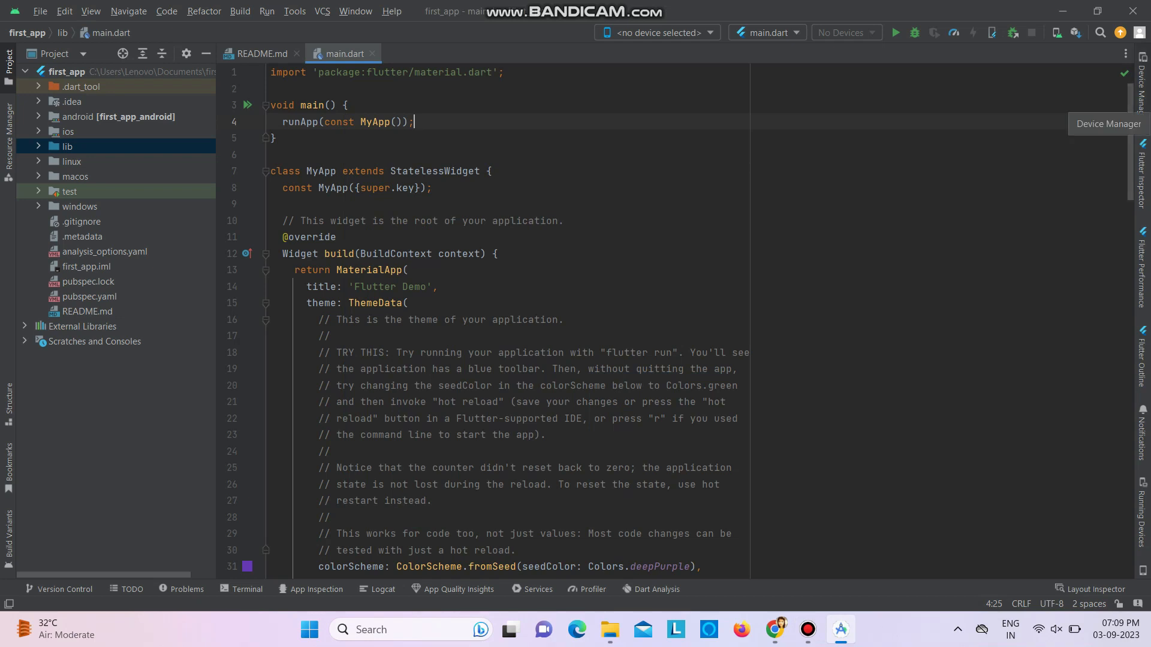
Start creating a virtual device in Device Manager with the Pixel 5 phone as its hardware definition
left_click(1142, 93)
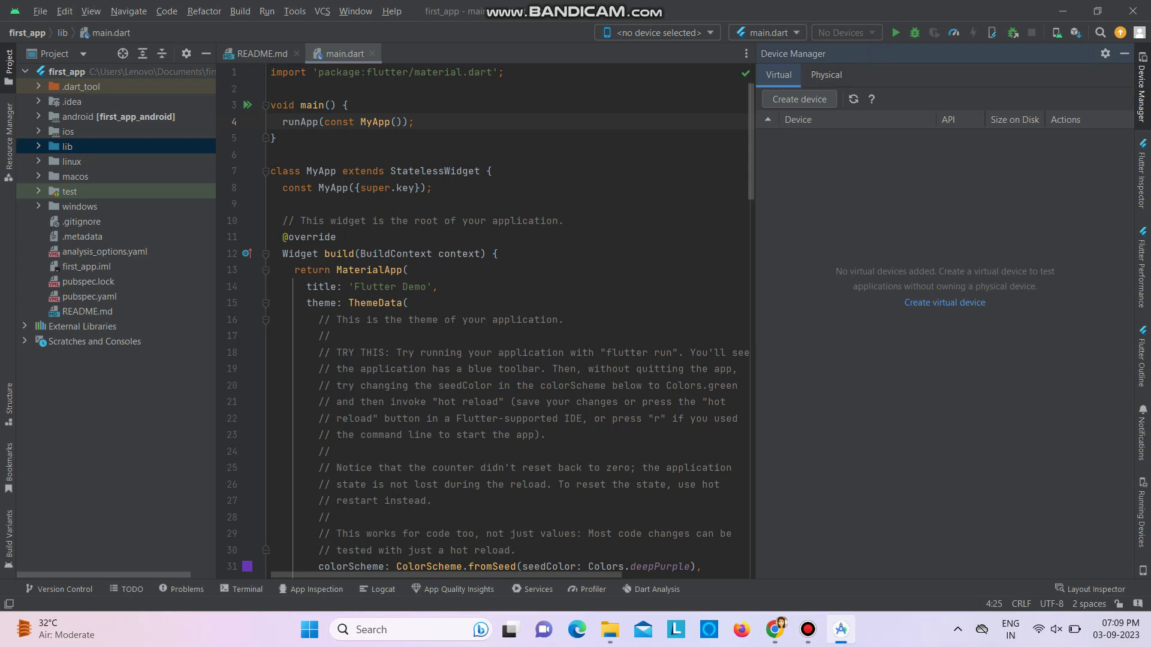
left_click(799, 99)
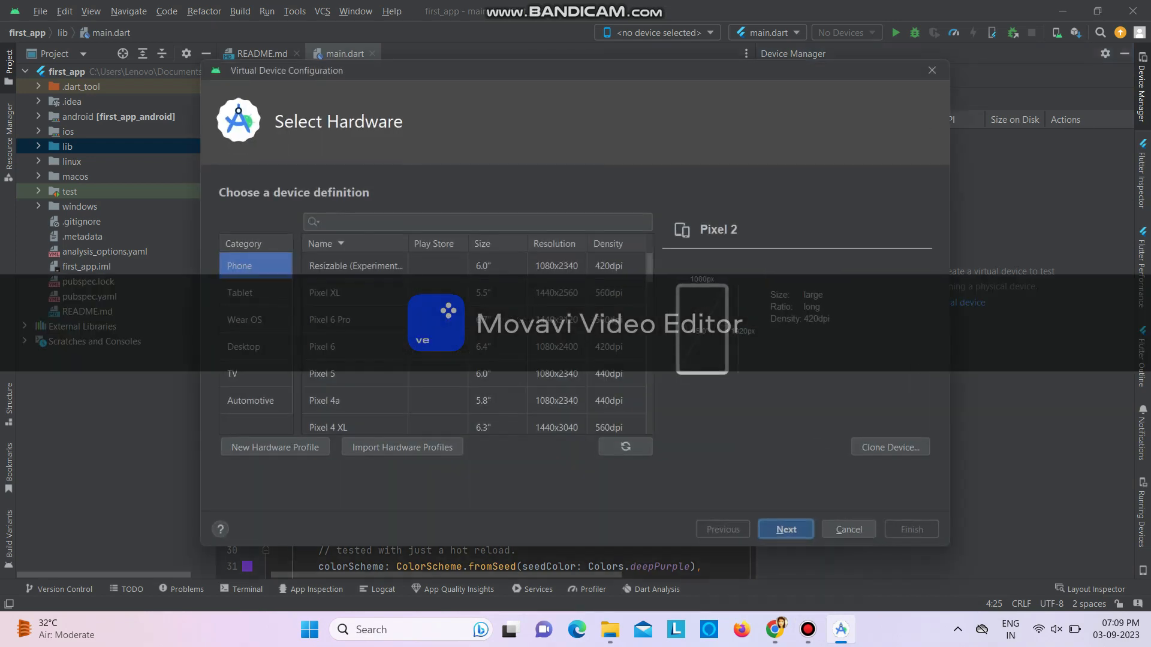
scroll(474, 384, "down", 2)
scroll(473, 383, "down", 2)
scroll(473, 390, "up", 3)
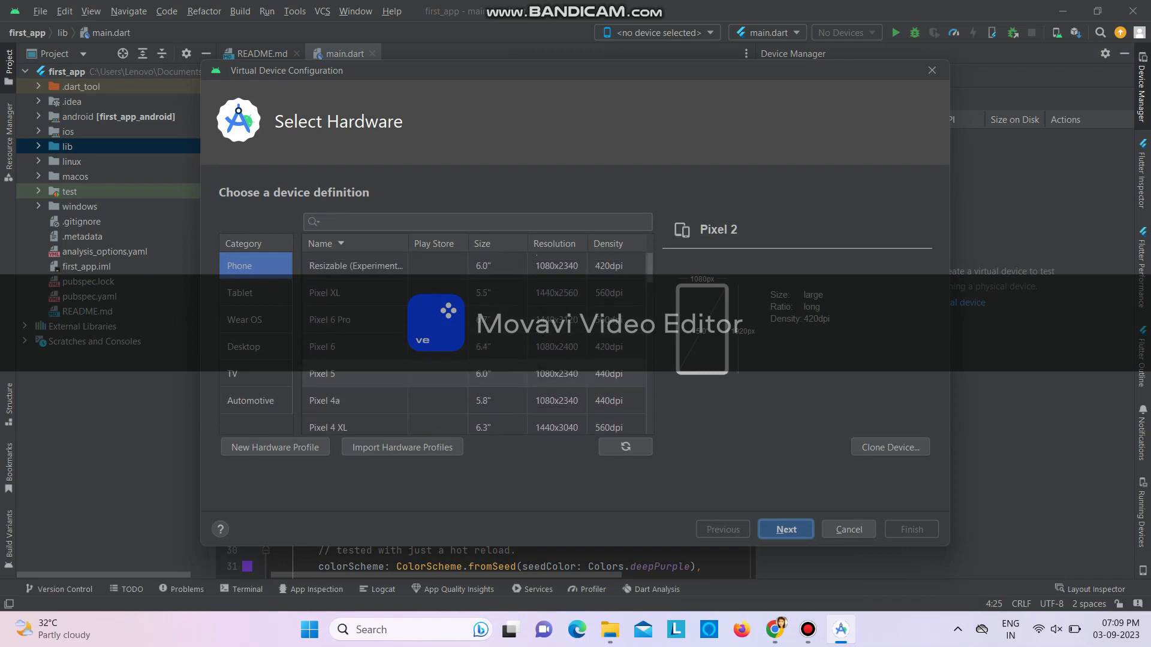
left_click(473, 375)
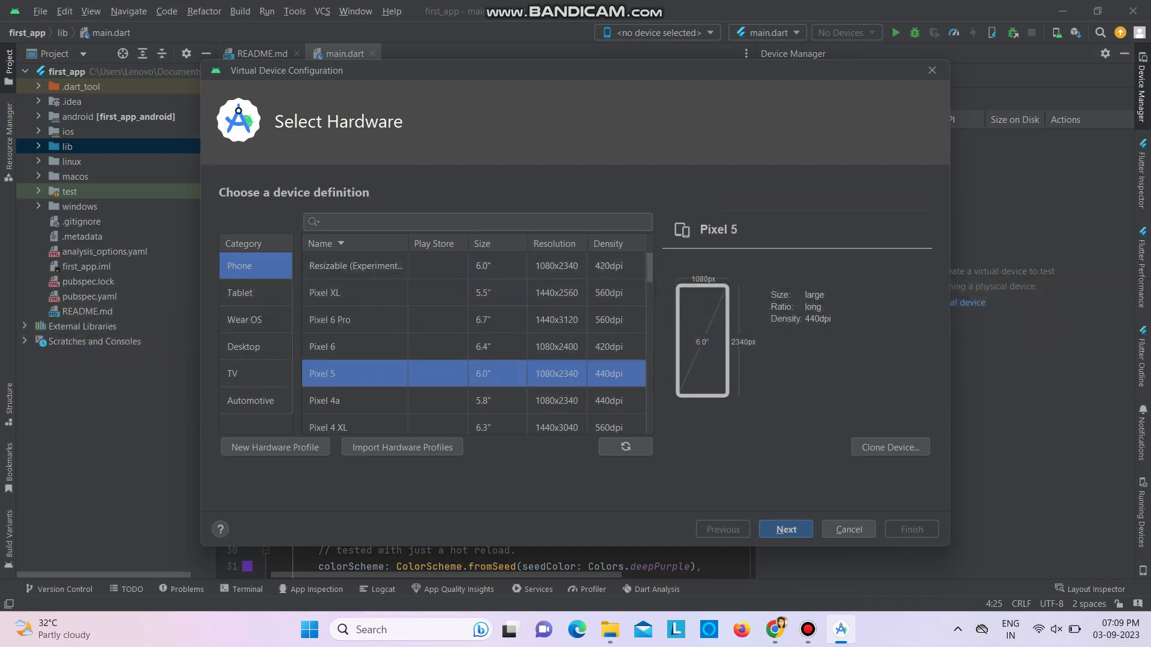
left_click(786, 529)
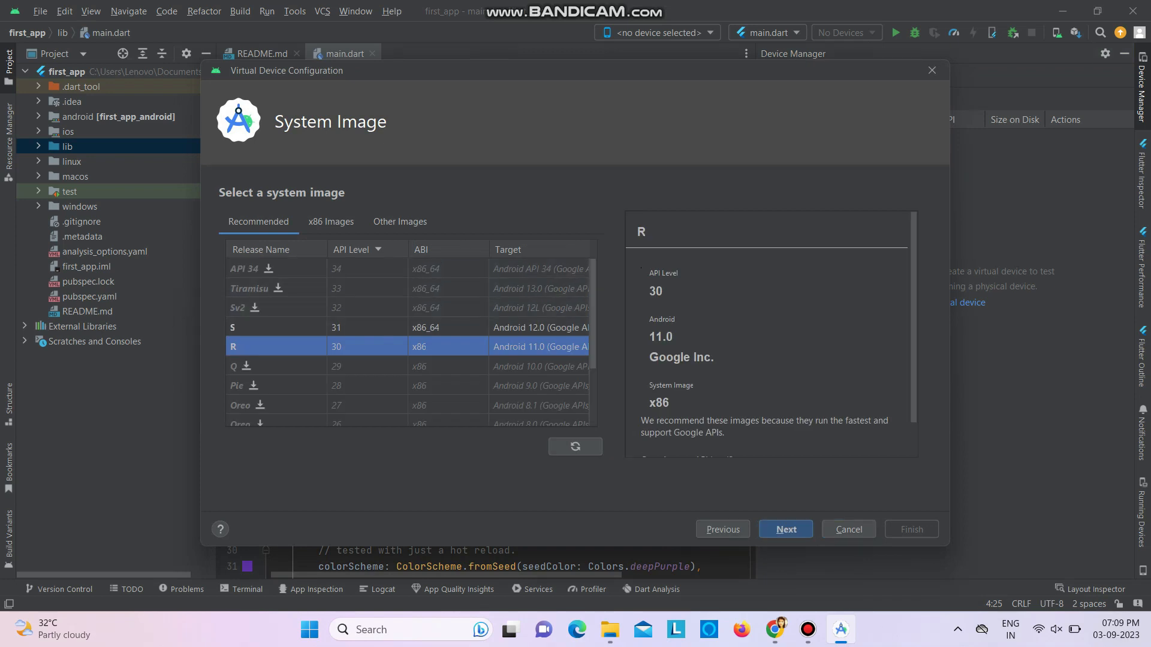
Choose the S (API 31, x86_64) system image and finish the virtual device with its default configuration
left_click(367, 327)
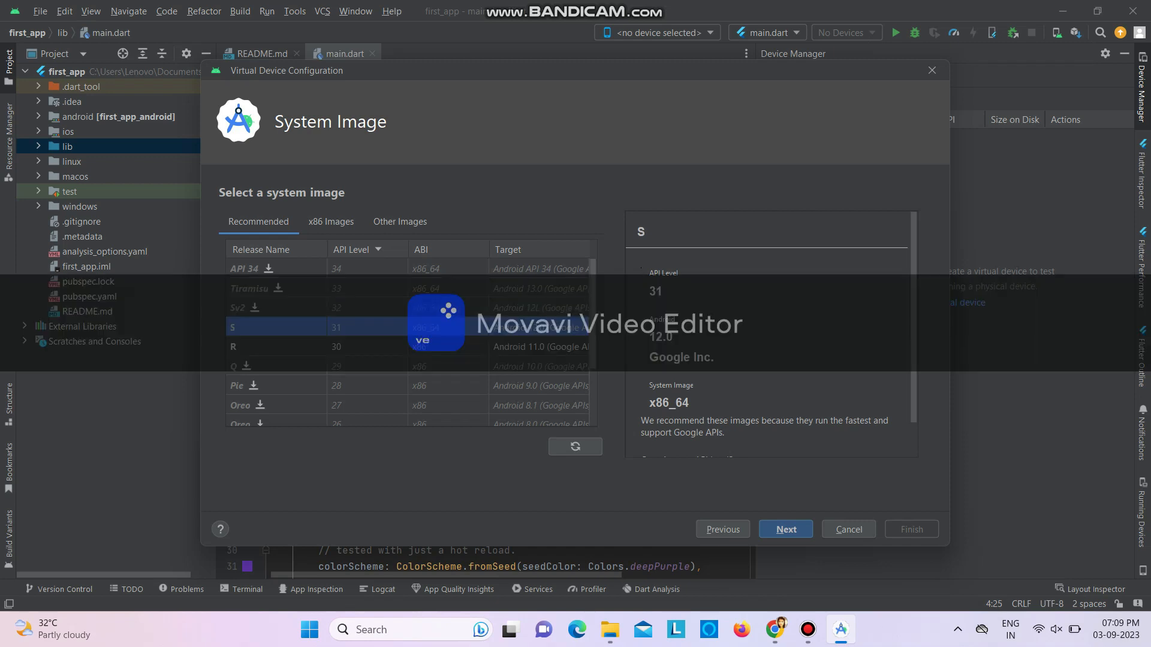
left_click(786, 529)
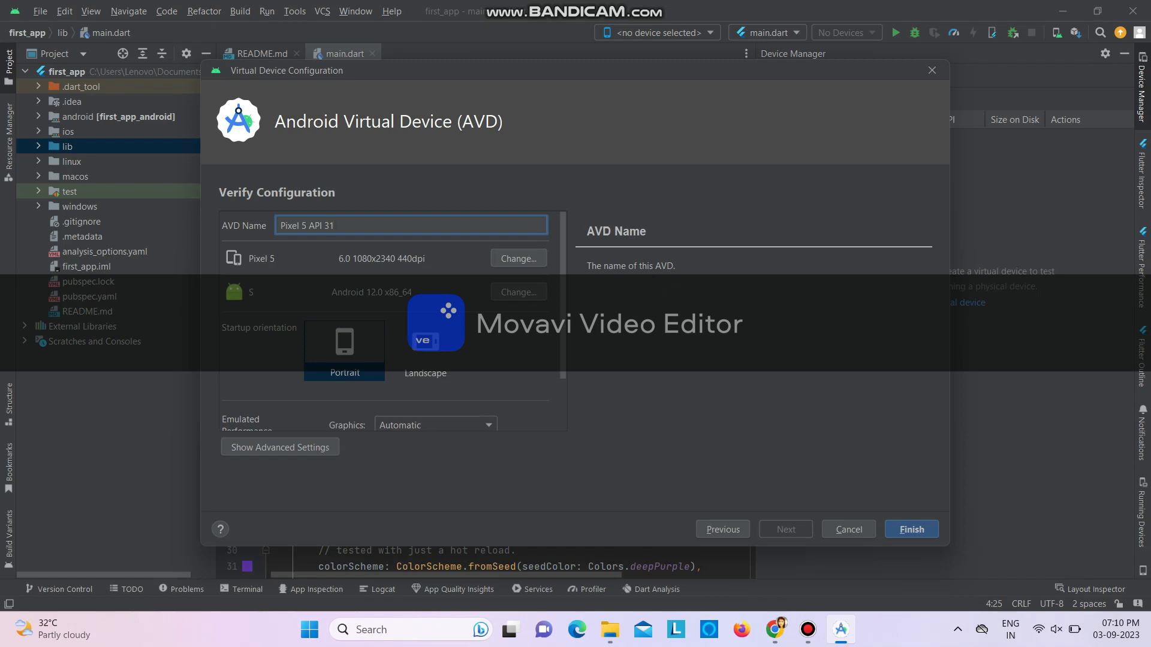
left_click(912, 530)
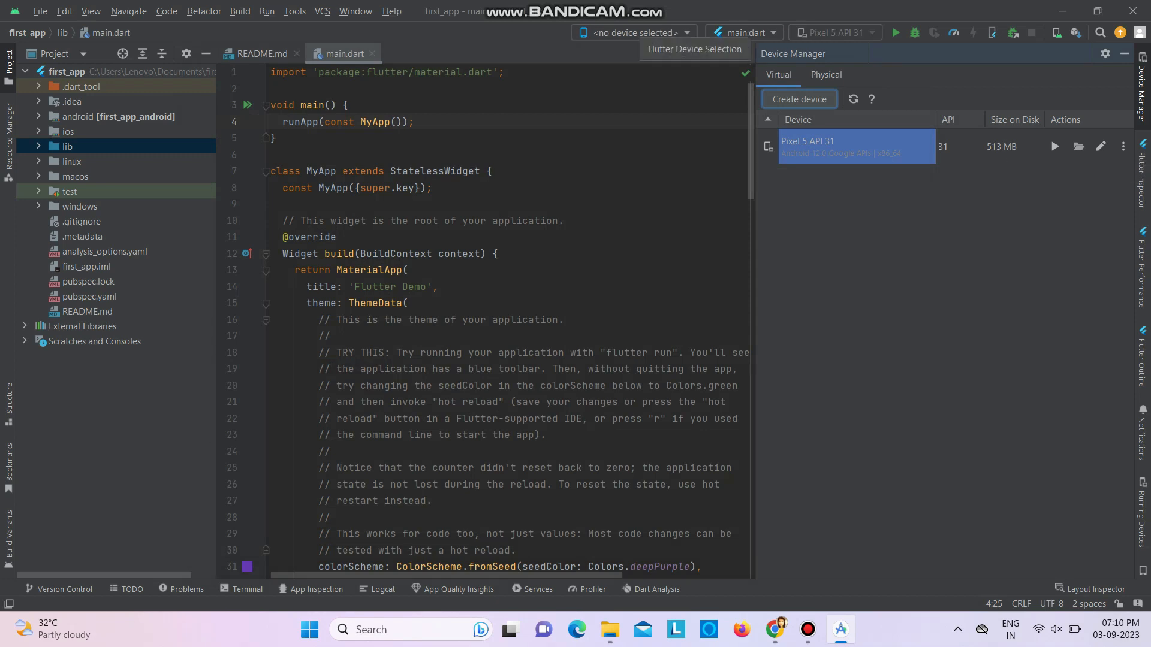
Refresh the Flutter device selection list twice and check it for the Pixel 5 API 31 emulator
left_click(635, 32)
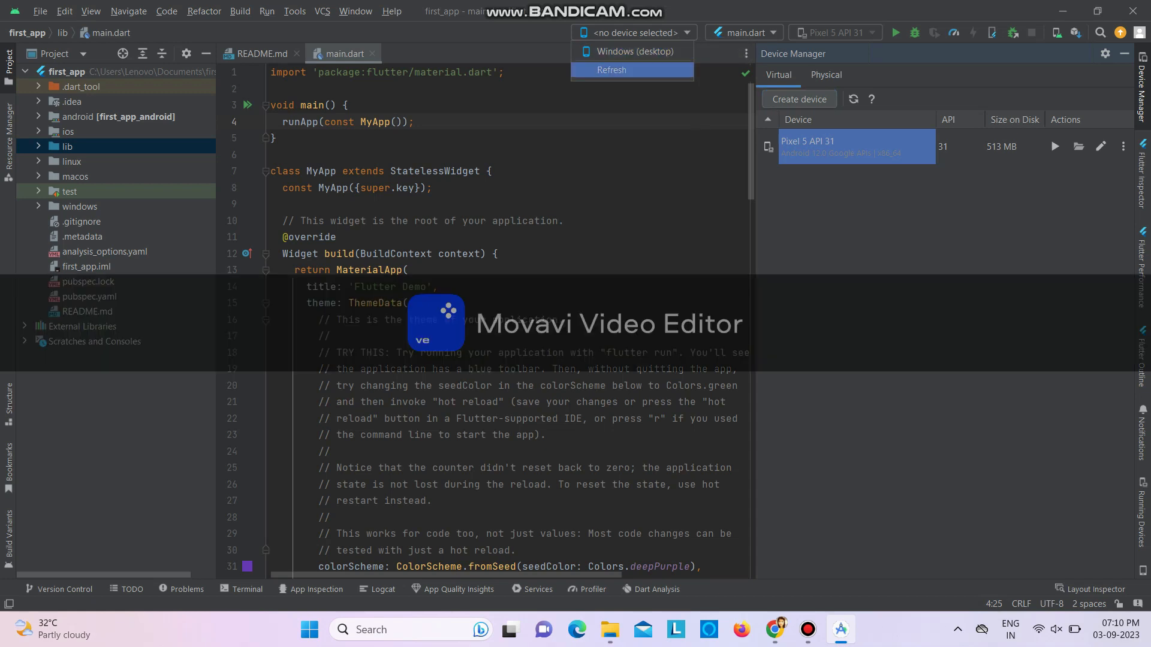
key("Return")
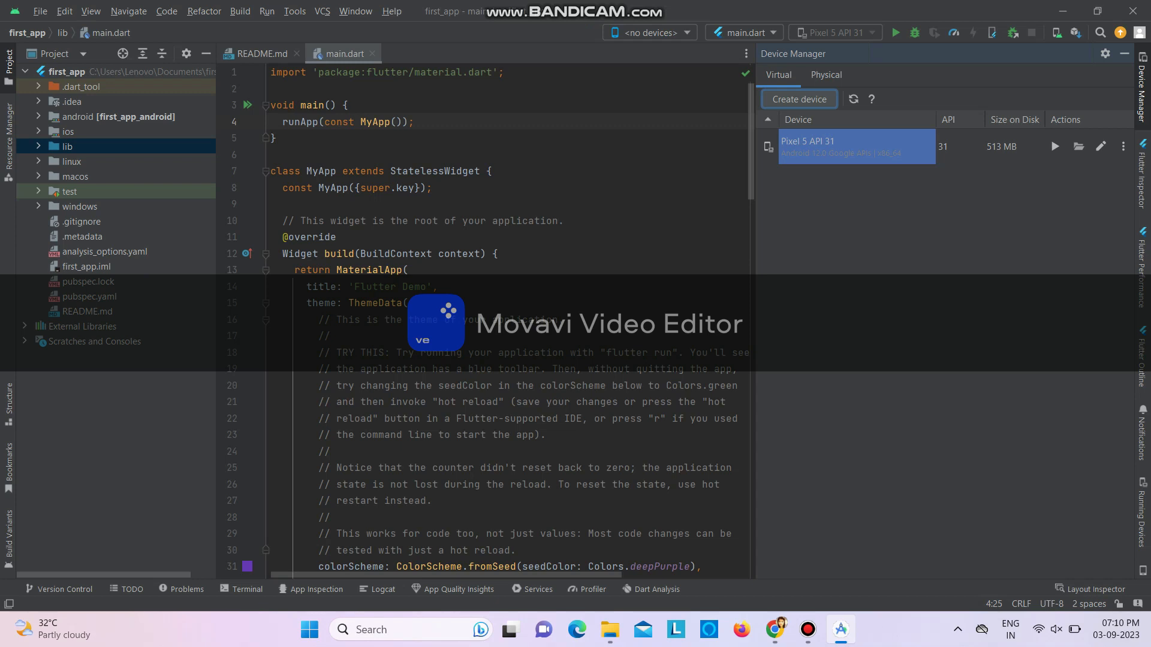
left_click(651, 33)
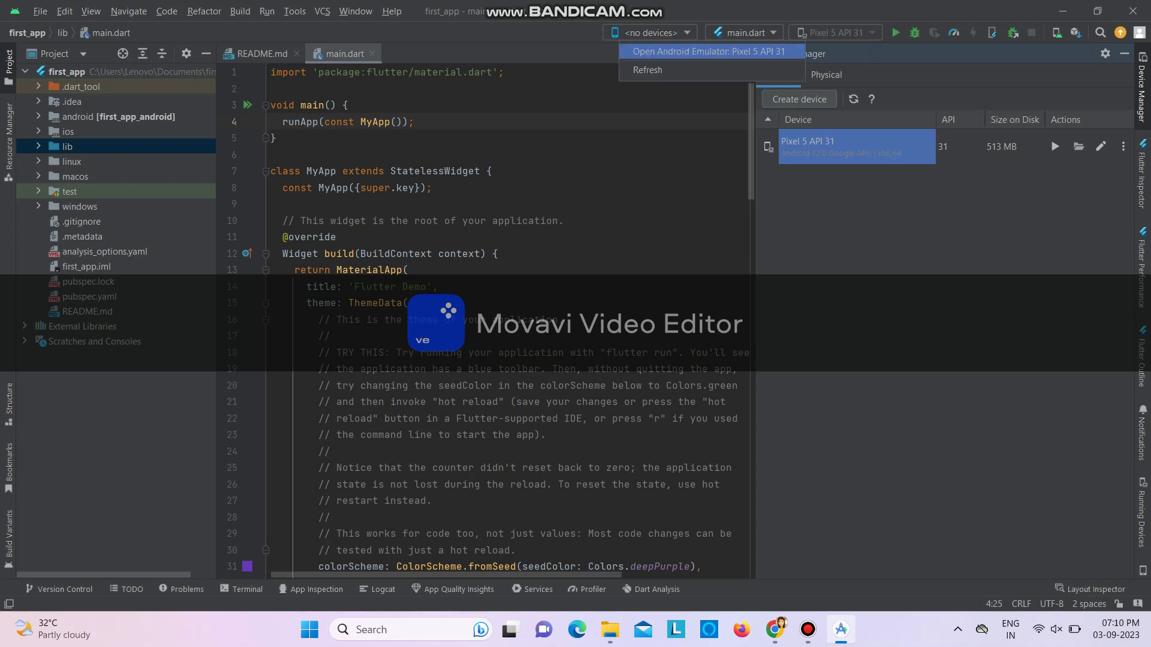
left_click(651, 70)
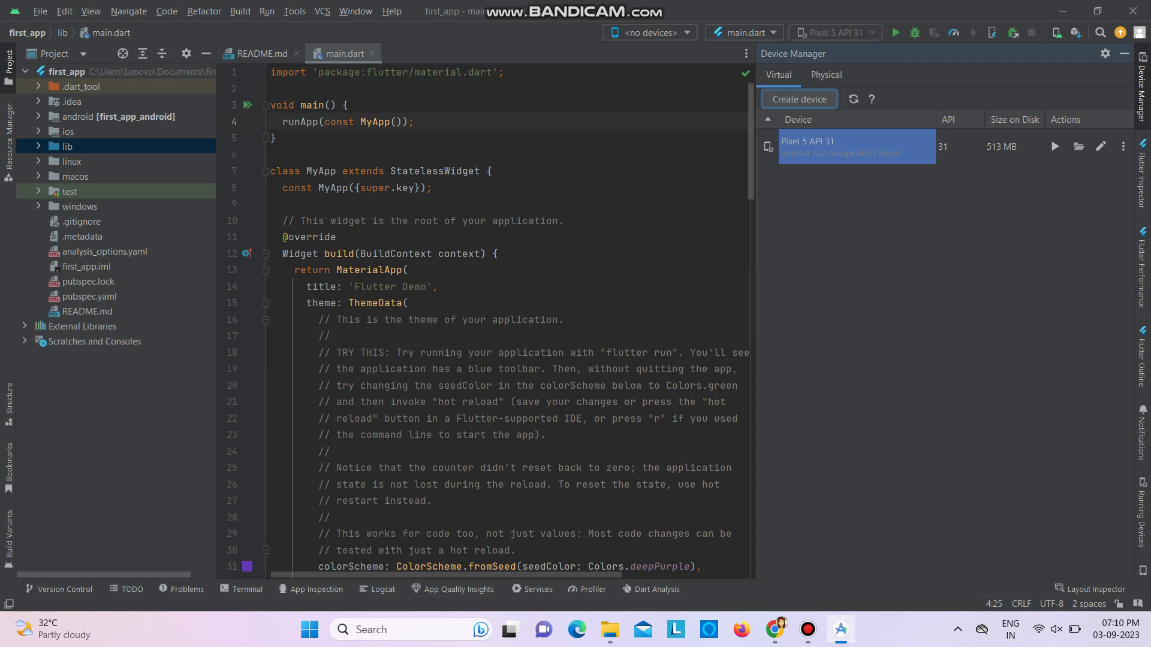
left_click(651, 33)
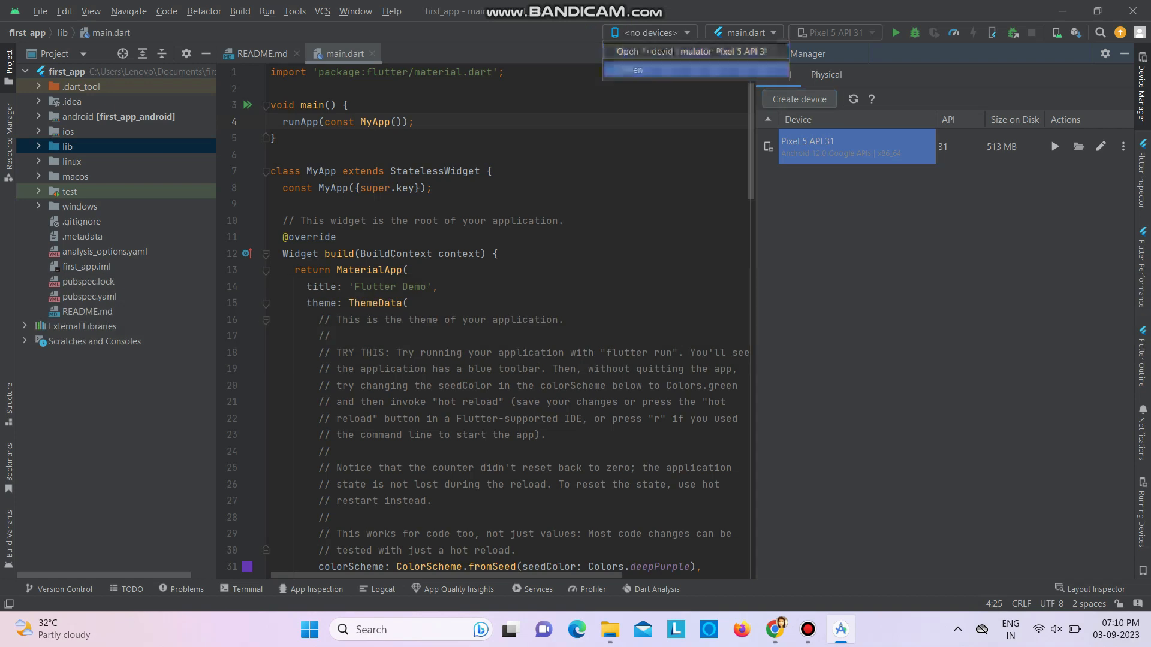
Launch the Pixel 5 API 31 virtual device and bring up the running devices view
left_click(1055, 146)
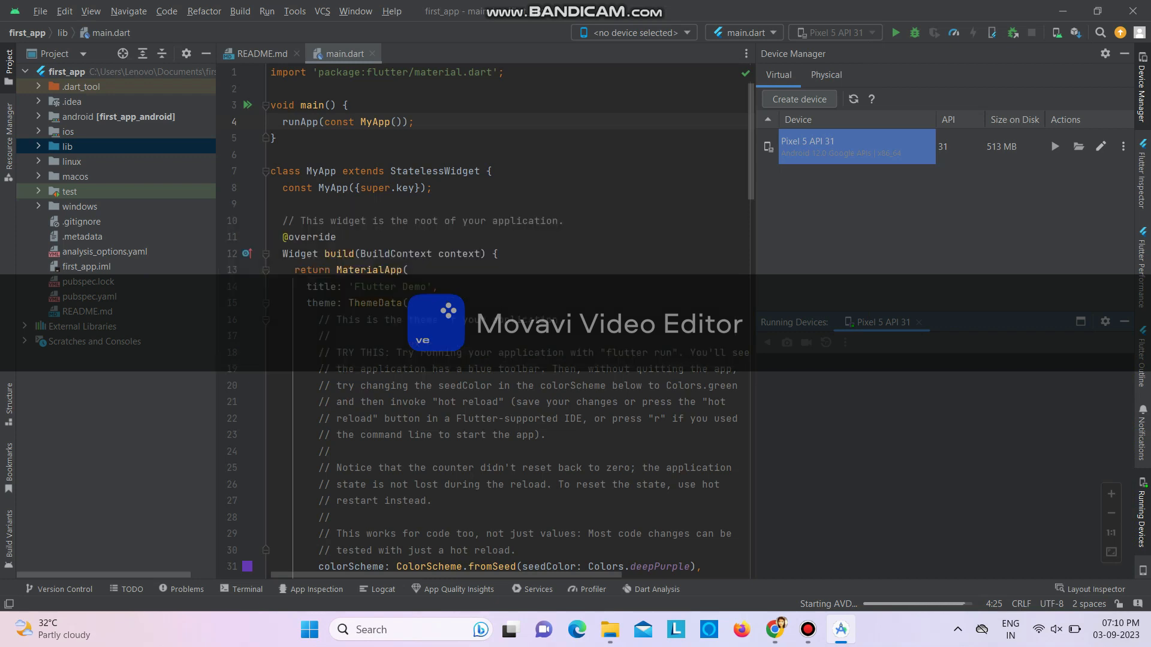
left_click(1142, 517)
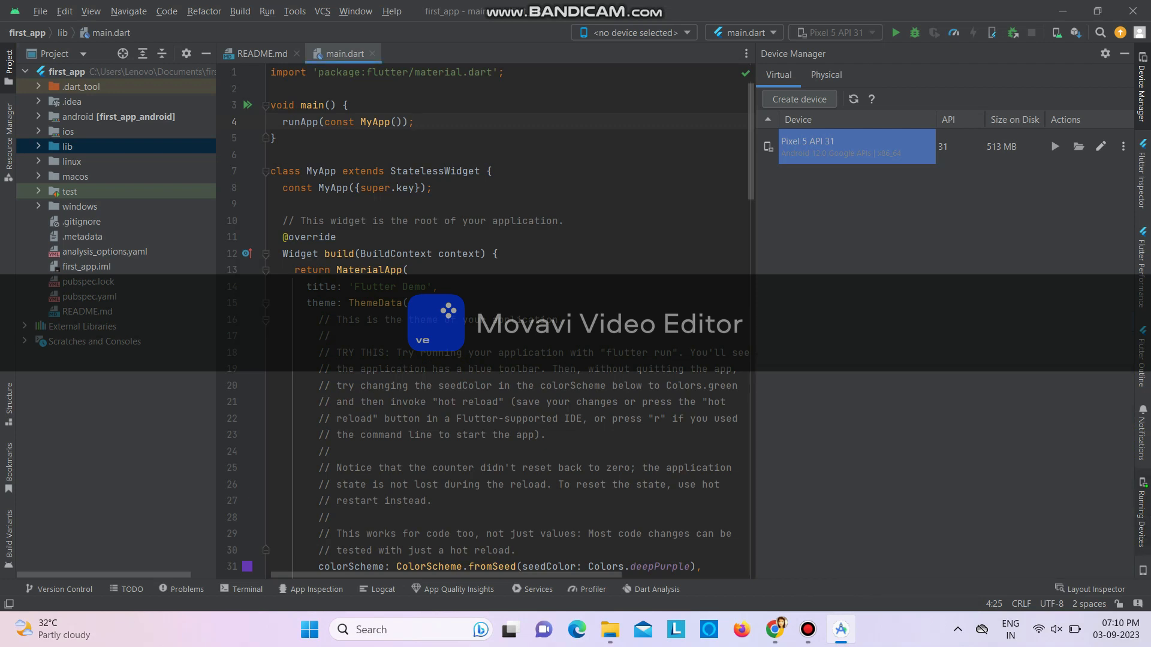
left_click(1142, 517)
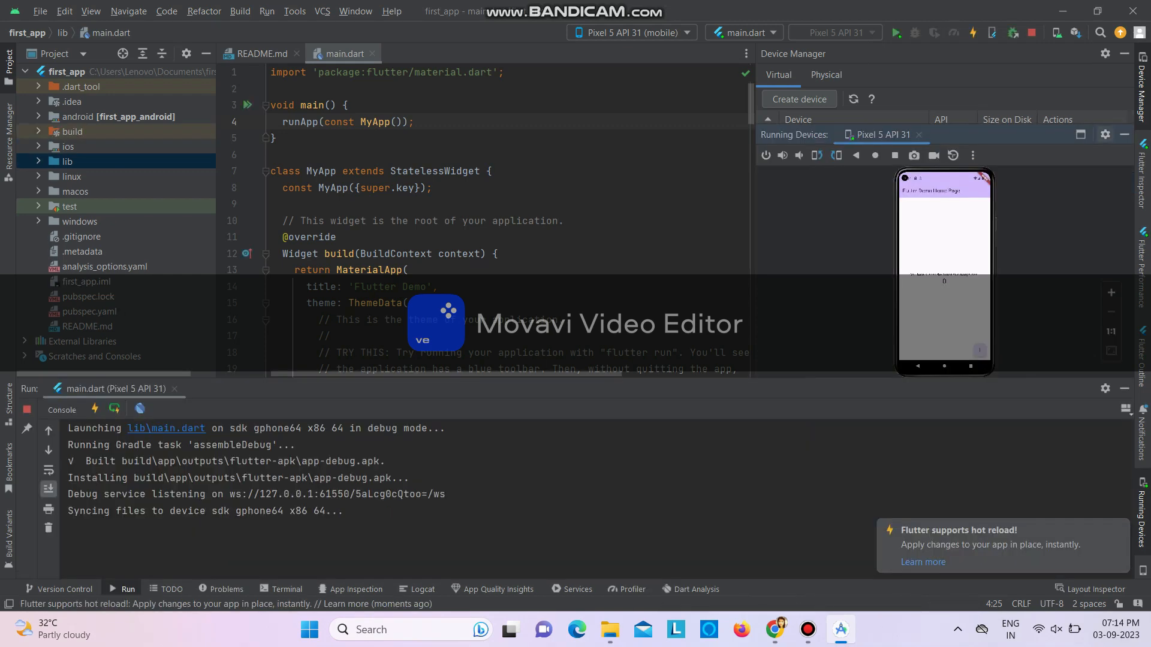
Show the running Pixel 5 API 31 in its own window and increment the demo app's counter three times
left_click(1081, 134)
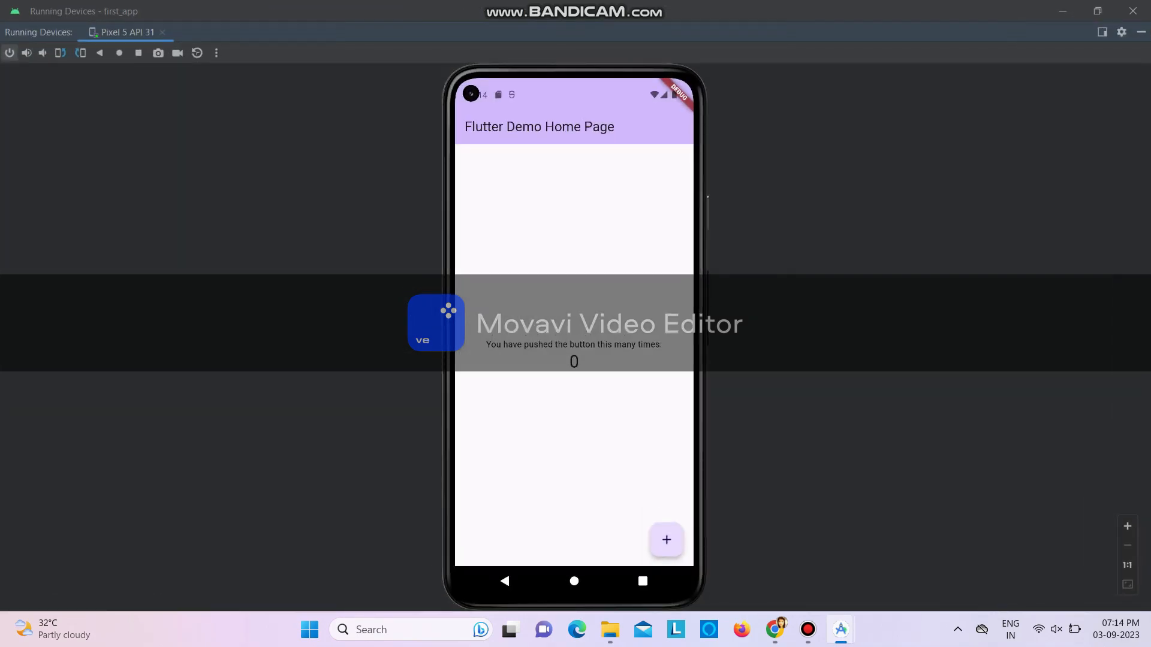
left_click(666, 539)
left_click(667, 540)
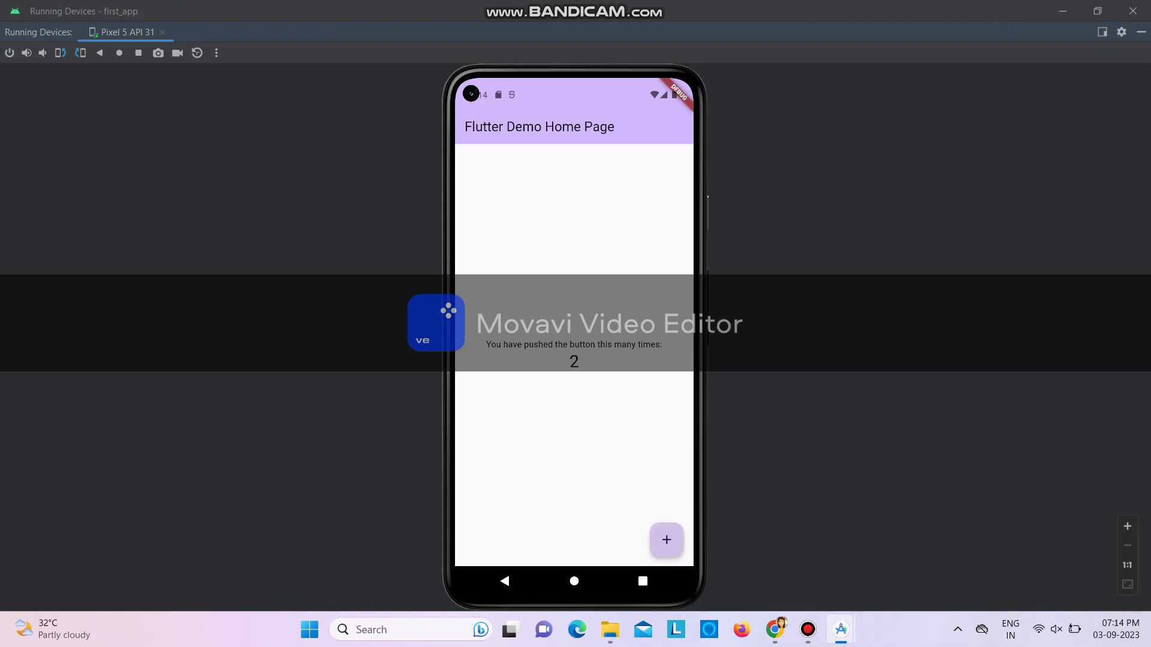
left_click(667, 539)
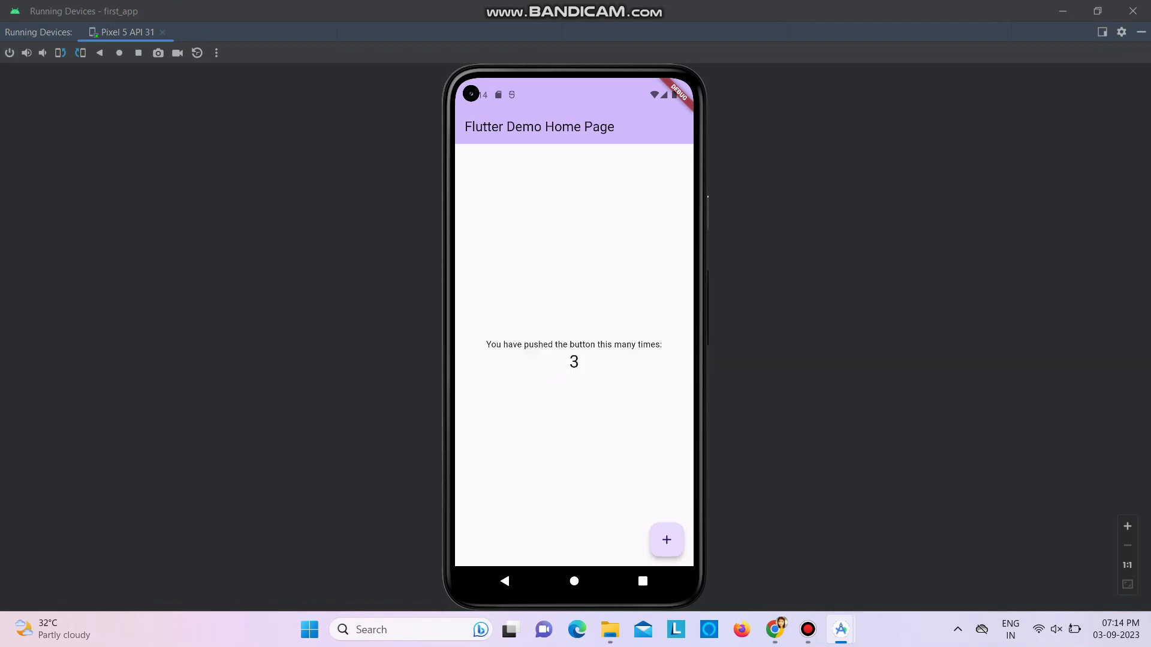
Dock the running device back into the IDE and hot reload the Flutter app
left_click(1102, 32)
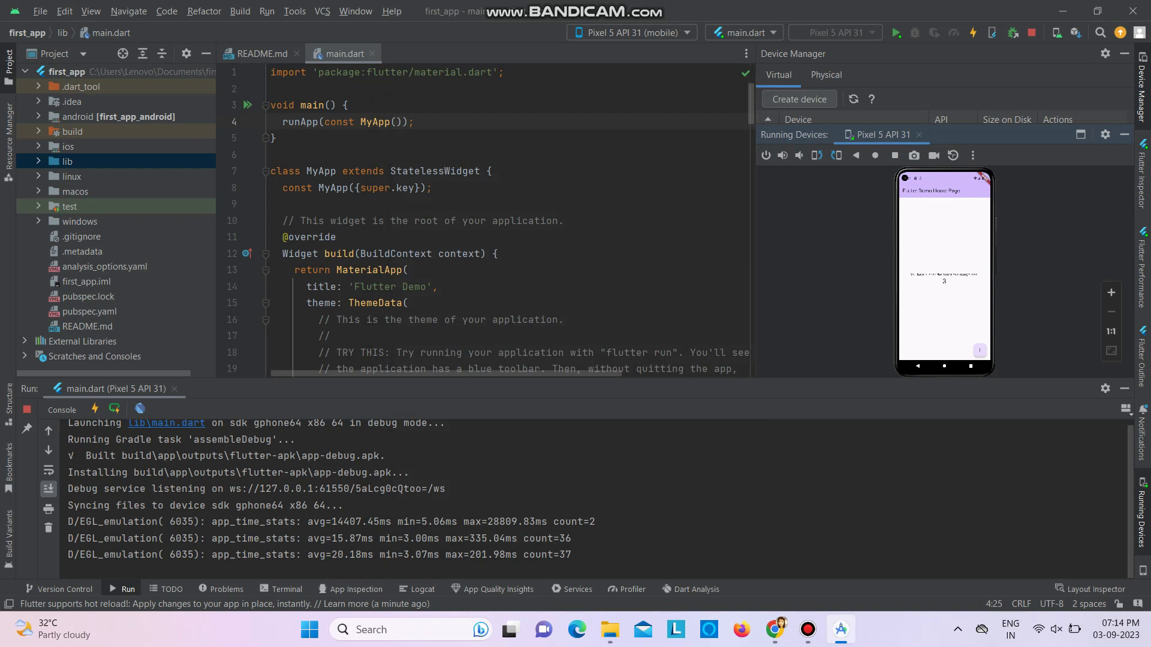
left_click(972, 33)
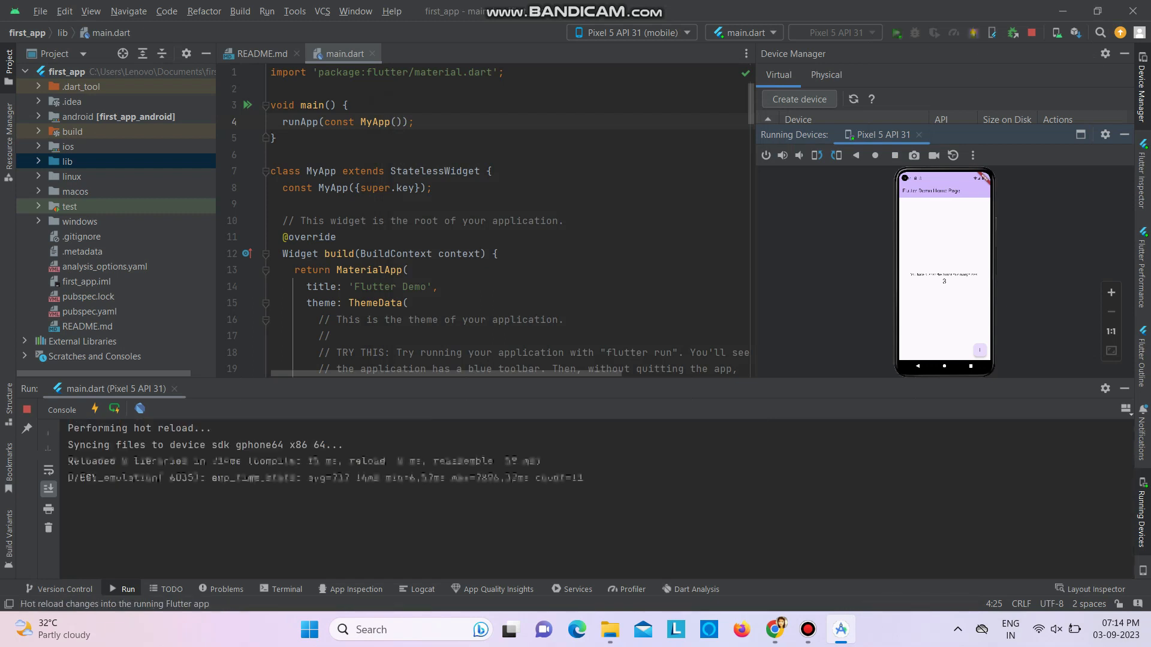